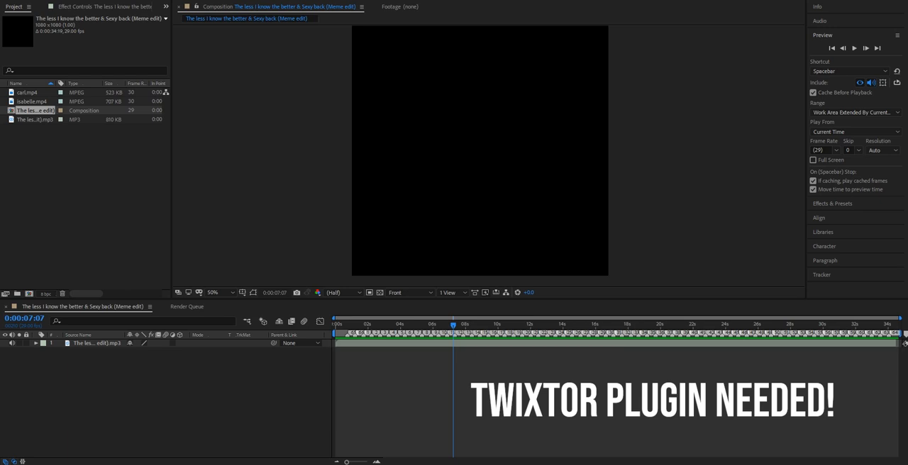
Examine the MP3 layer's waveform around the beat markers and preview the audio from 0:00:03:23.
left_click(397, 325)
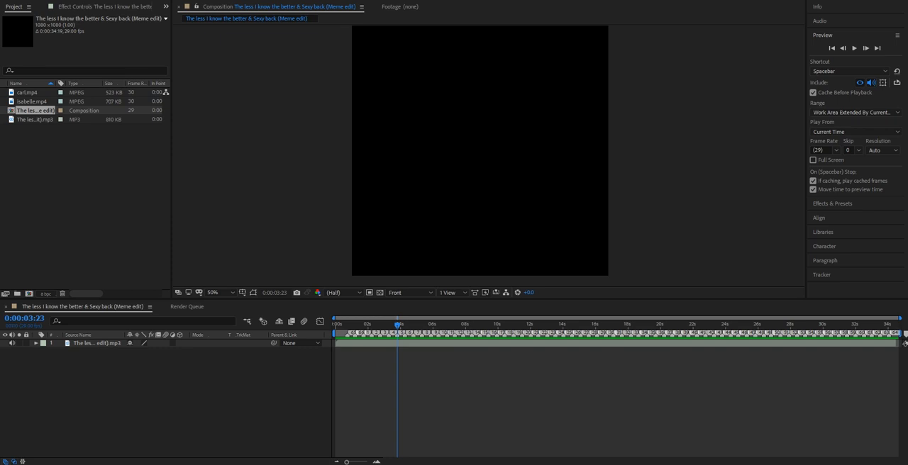
left_click(97, 343)
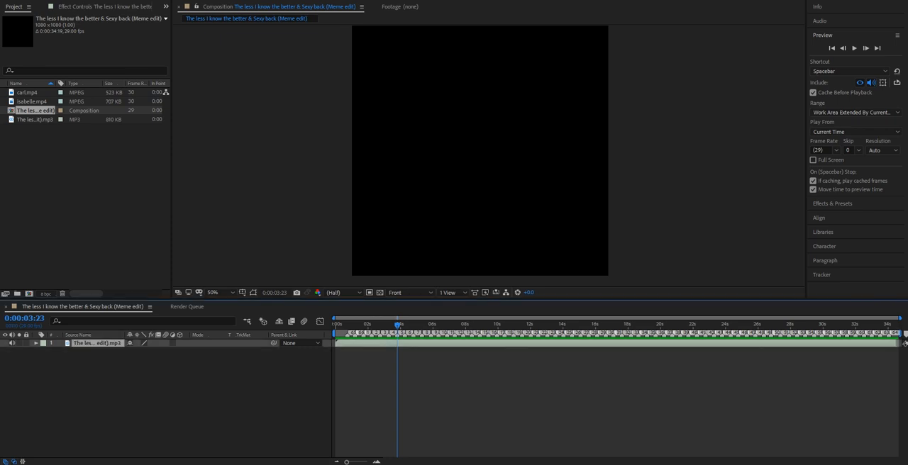
key("l")
key("l")
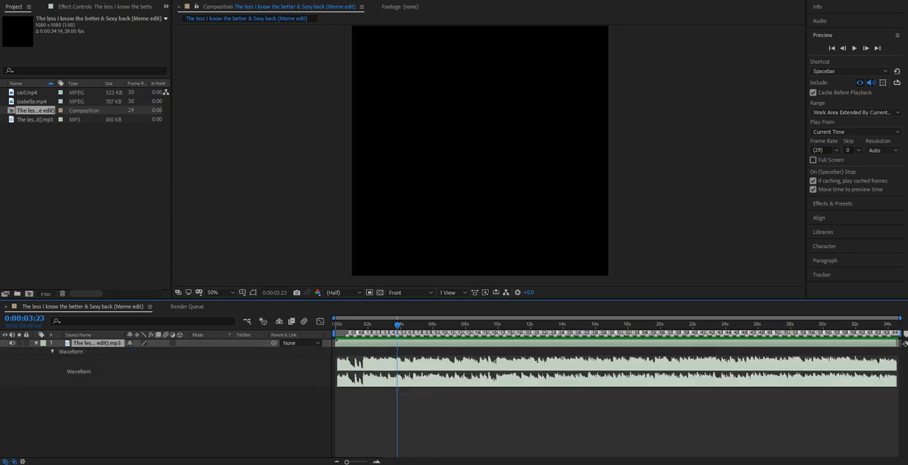
left_click_drag(346, 462, 362, 463)
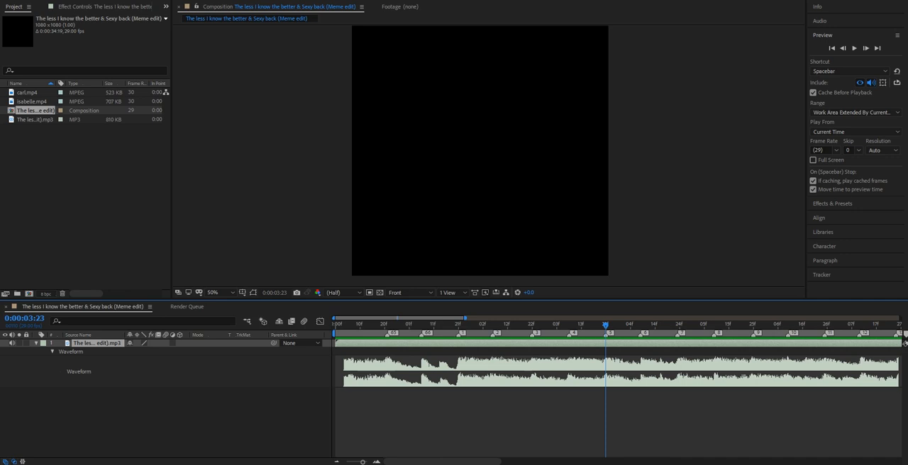
left_click_drag(362, 462, 346, 463)
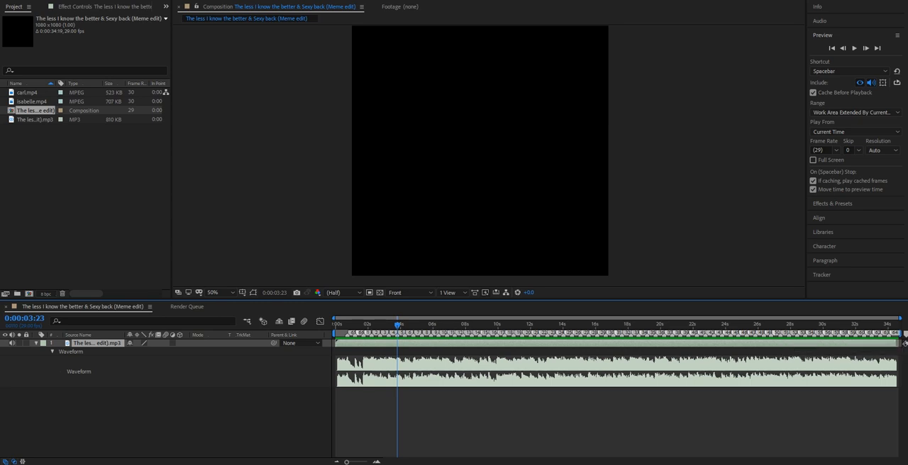
key("l")
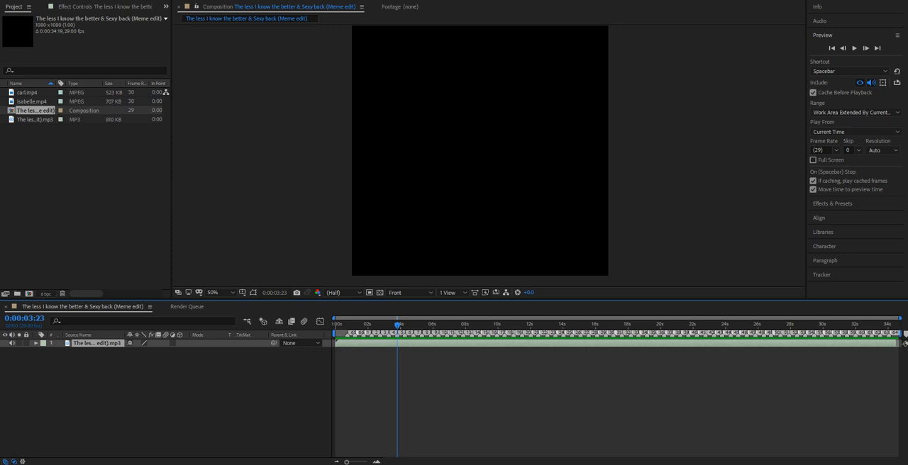
key("space")
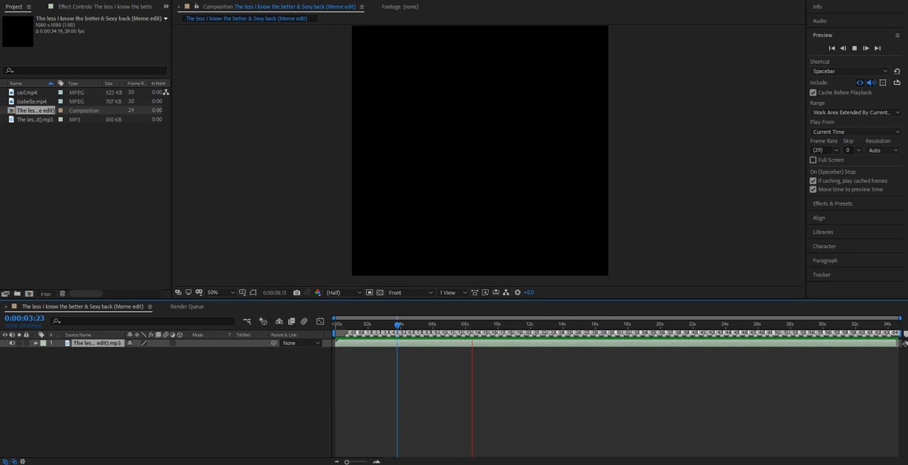
key("space")
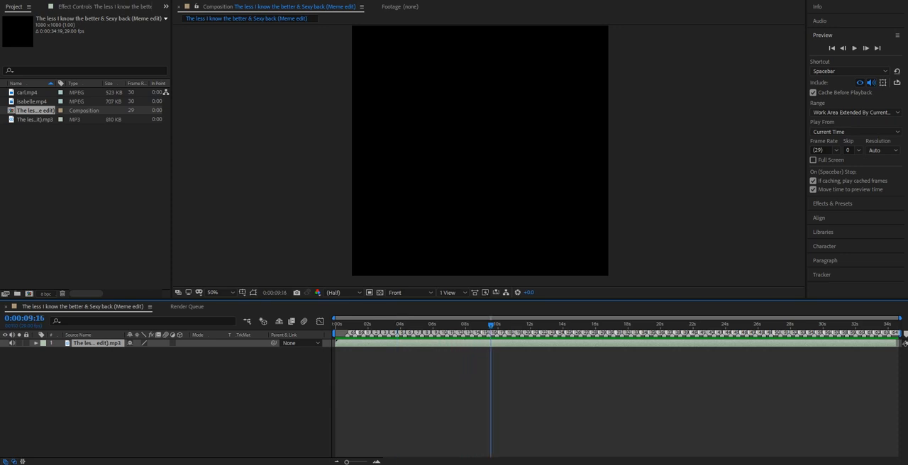
Place carl.mp4 above the audio layer in the timeline, starting at 0:00:03:24.
left_click_drag(395, 325, 398, 325)
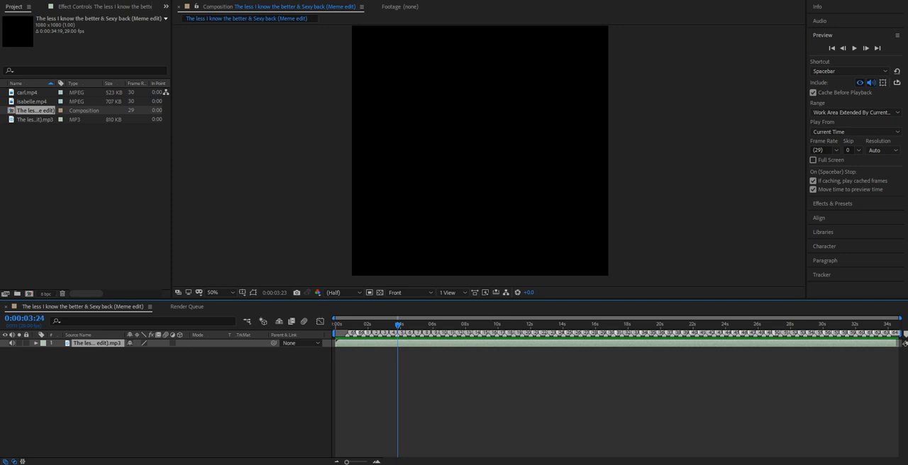
left_click(91, 205)
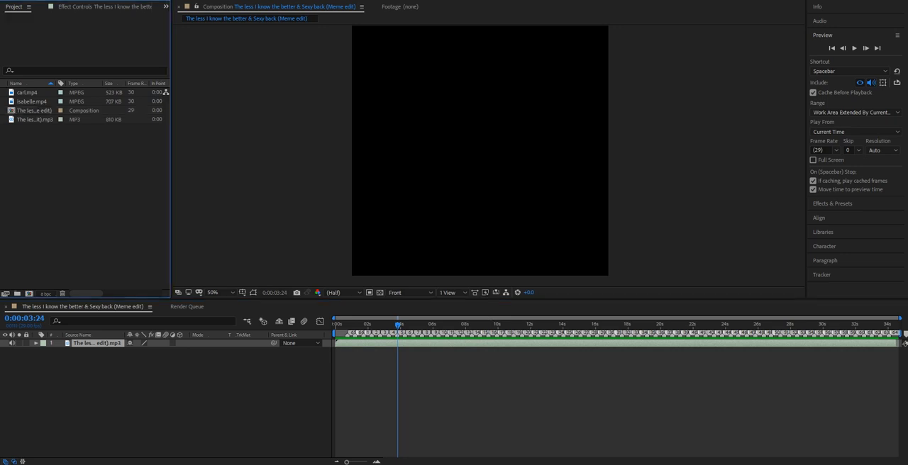
mouse_move(28, 92)
left_mouse_down()
mouse_move(226, 246)
mouse_move(413, 342)
mouse_move(395, 342)
left_mouse_up()
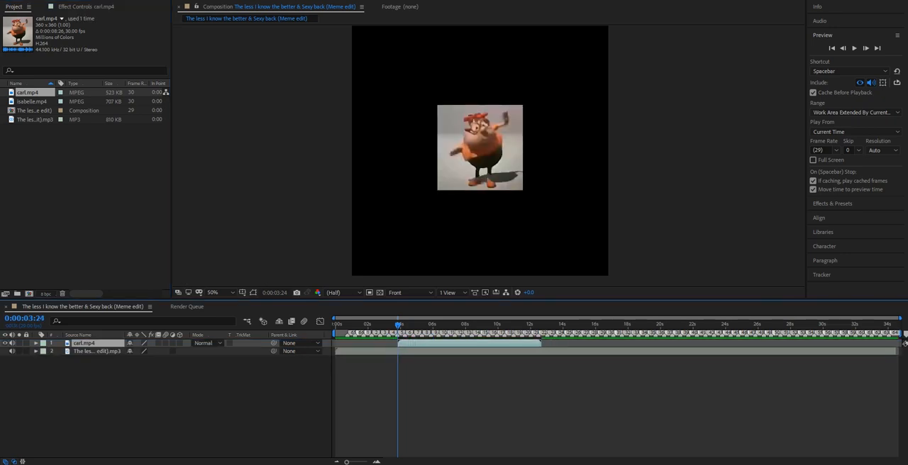
Scale the carl.mp4 layer to 303% so it fills the composition frame.
left_click_drag(347, 462, 357, 462)
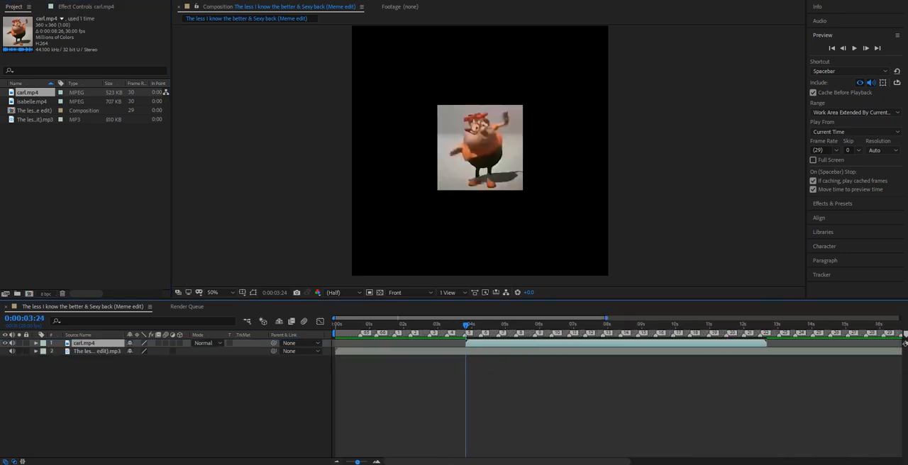
key("s")
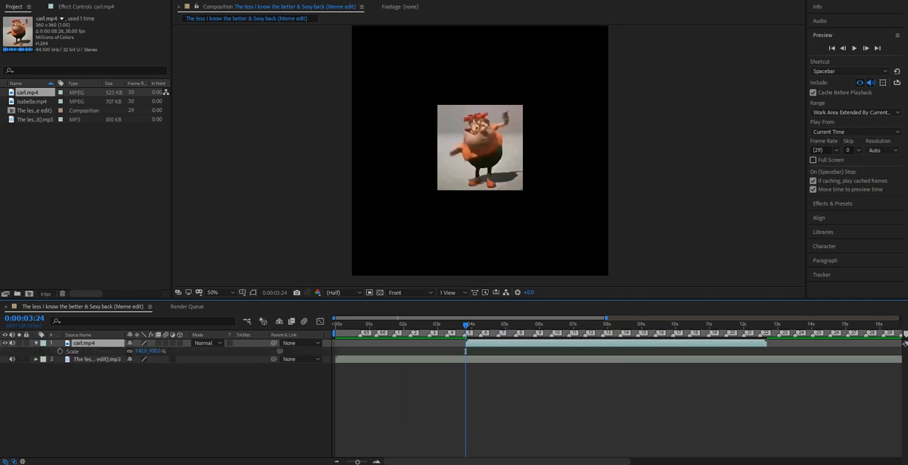
left_click_drag(142, 351, 285, 351)
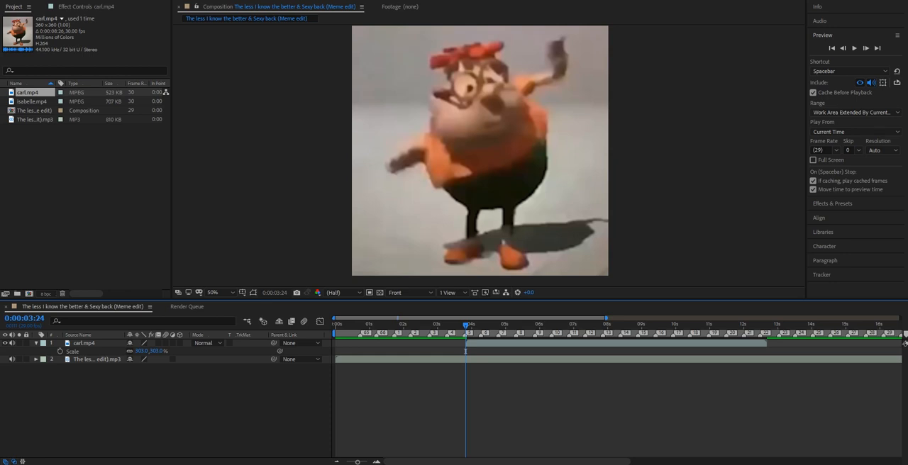
Preview the carl.mp4 clip over the music and mute the clip's own audio.
key("space")
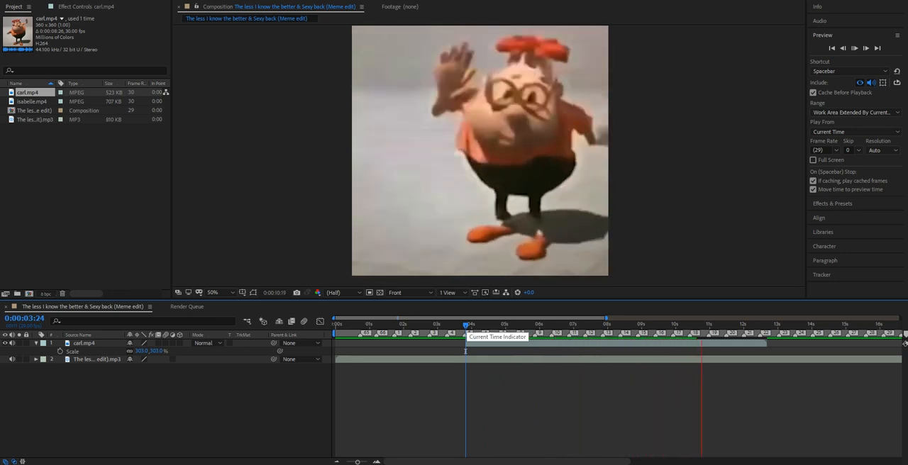
key("space")
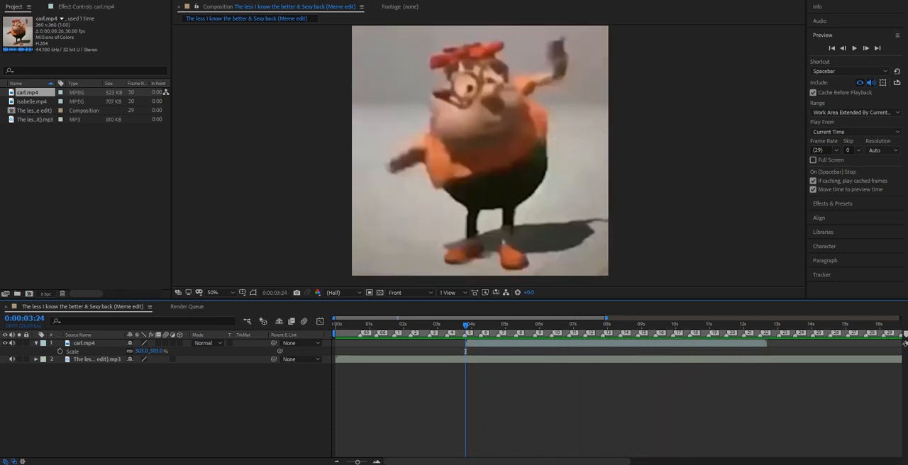
key("space")
Play to the beat at 0:00:05:25, split the carl.mp4 layer there and delete the remainder.
key("space")
key("space")
left_click(11, 343)
key("space")
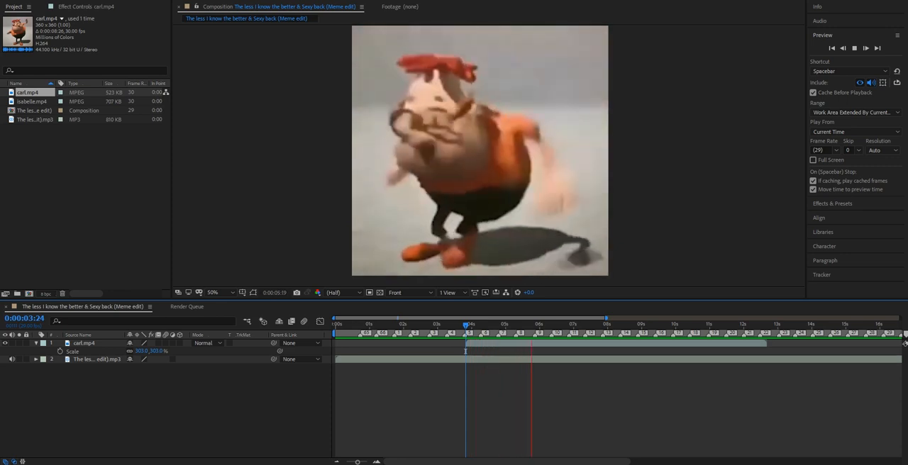
key("space")
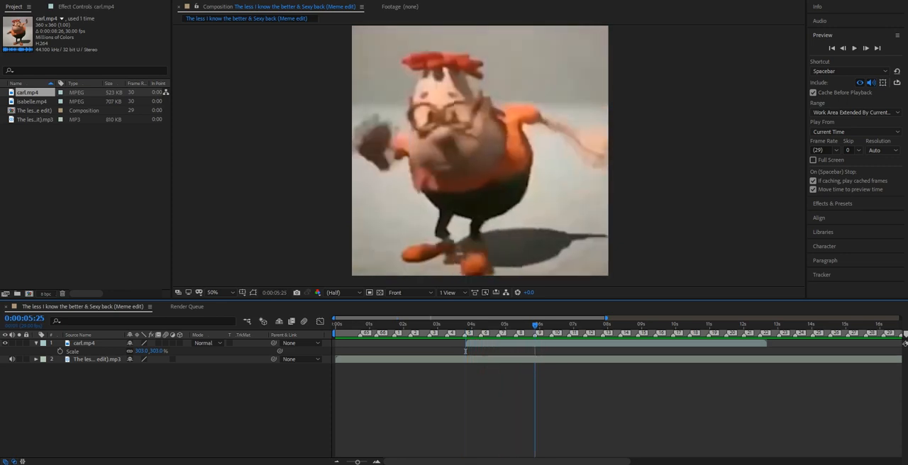
left_click_drag(766, 343, 534, 344)
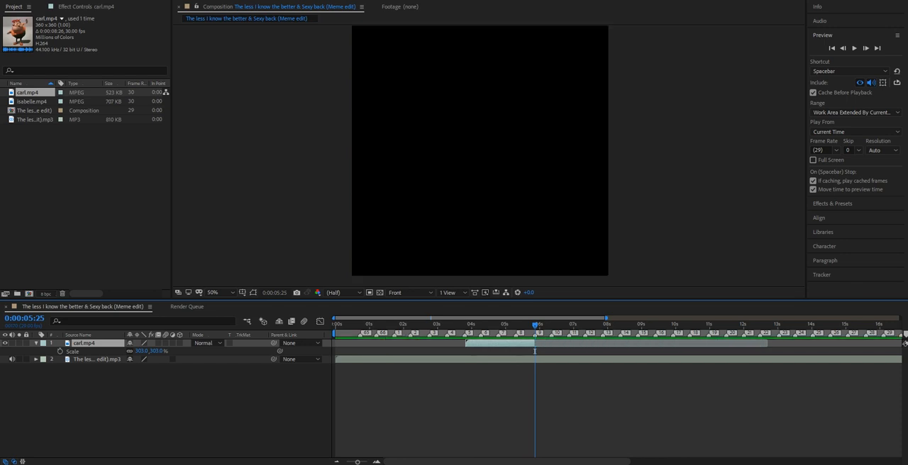
left_click(536, 343)
left_click(533, 343)
left_click(537, 343)
left_click_drag(535, 343, 567, 344)
key("ctrl+shift+d")
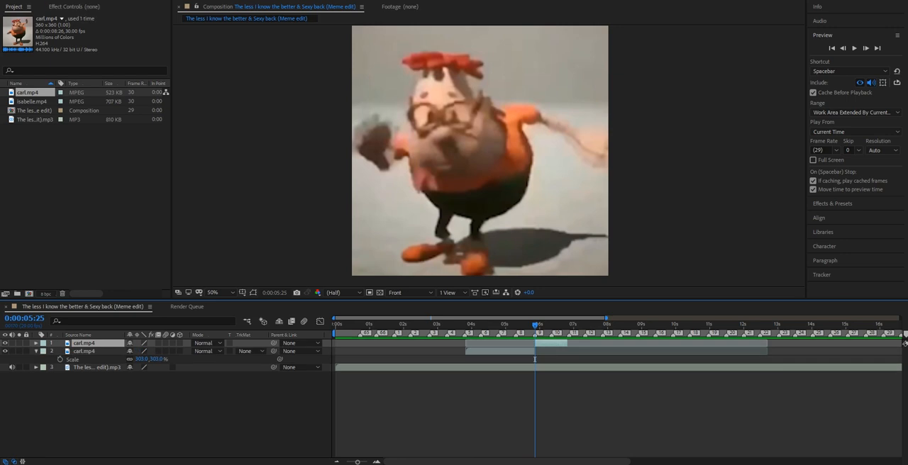
key("Delete")
Preview the trimmed carl.mp4 clip and add isabelle.mp4 above it, starting at 0:00:05:25 on marker 9.
key("i")
key("space")
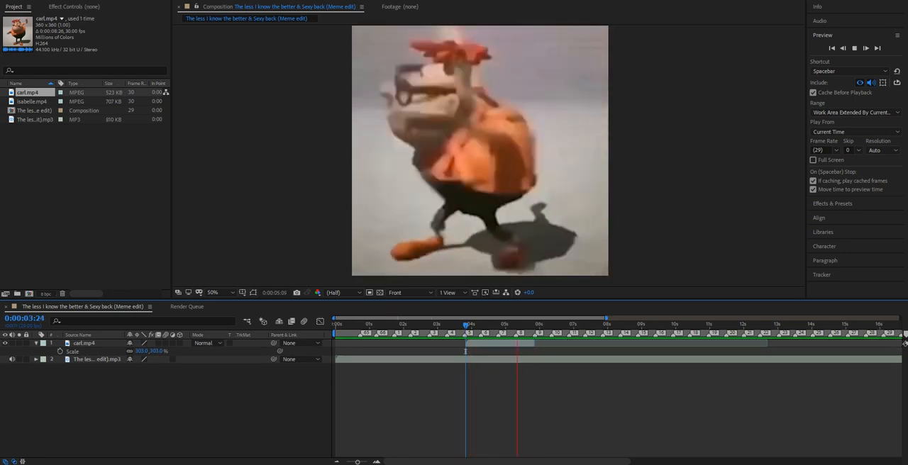
key("space")
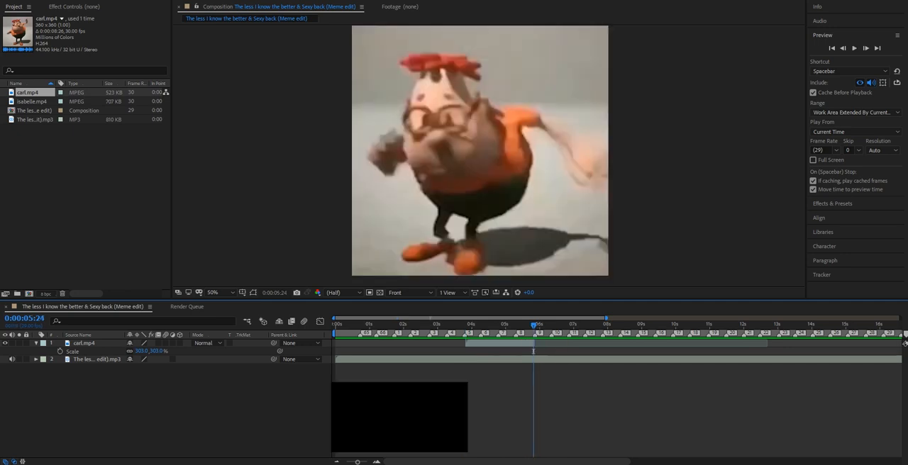
left_click_drag(357, 462, 367, 463)
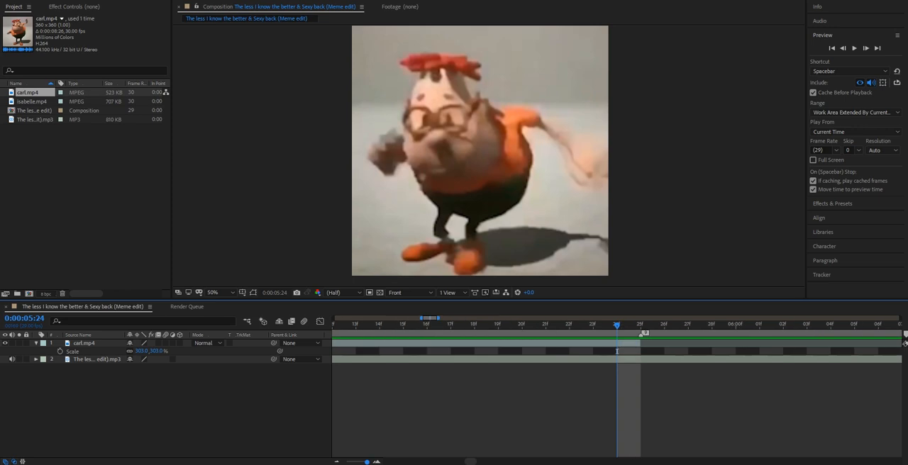
key("Page_Down")
mouse_move(32, 101)
left_mouse_down()
mouse_move(354, 312)
mouse_move(644, 333)
left_mouse_up()
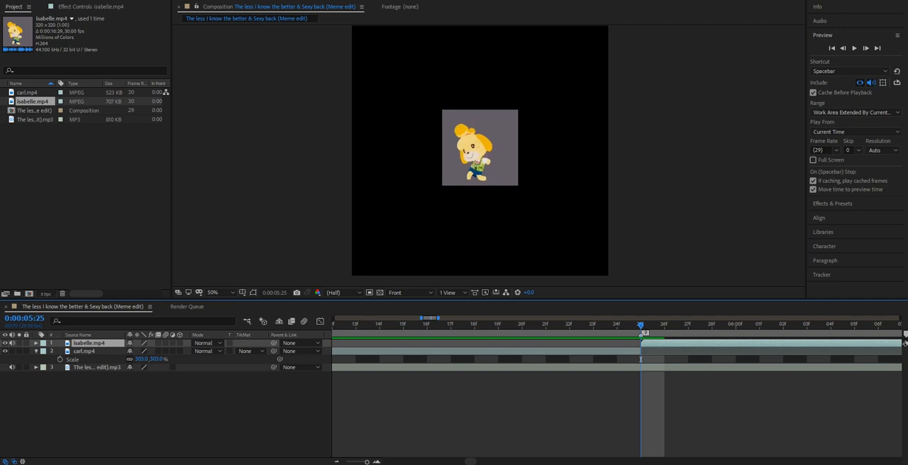
Scale the isabelle.mp4 layer to 341% to fill the frame and collapse both clips' scale properties.
key("s")
left_click_drag(140, 351, 237, 351)
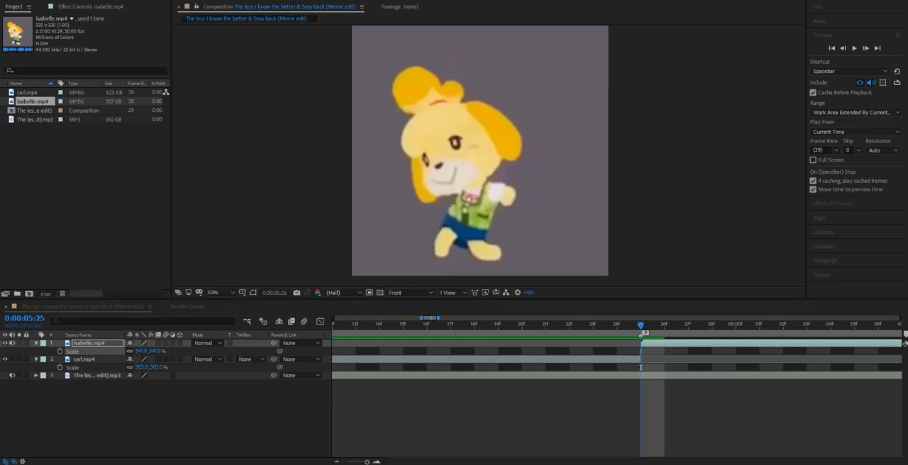
left_click_drag(367, 462, 356, 462)
left_click(36, 343)
left_click(37, 351)
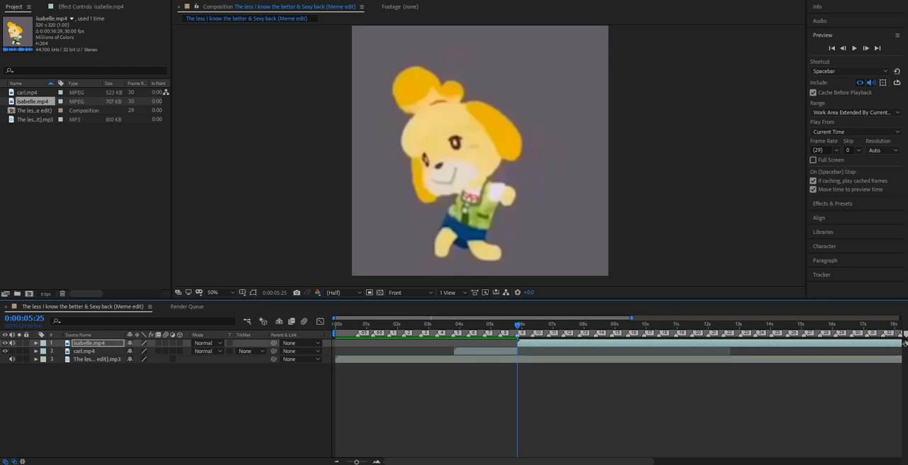
Mute the isabelle.mp4 layer's audio and preview the cut between the two clips from 0:00:05:23.
key("space")
key("space")
key("space")
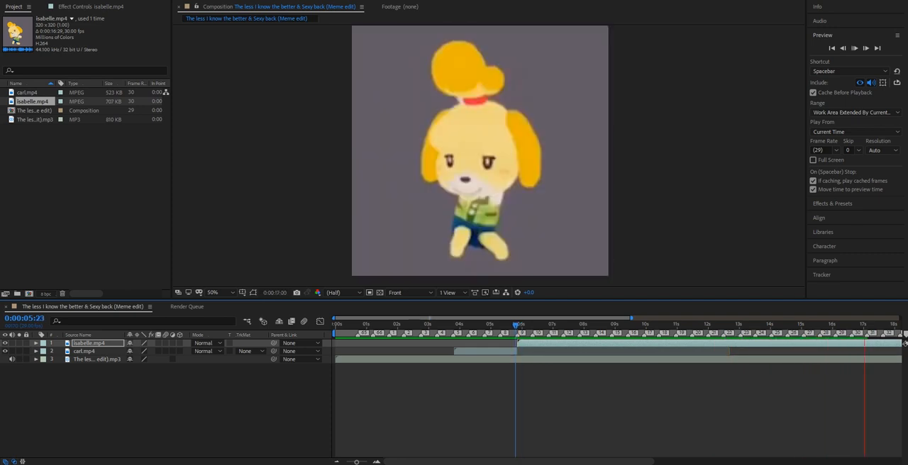
key("space")
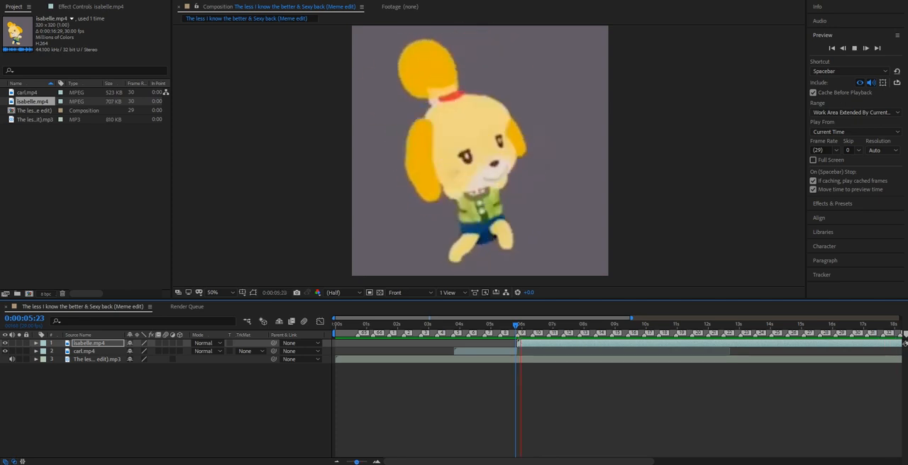
key("space")
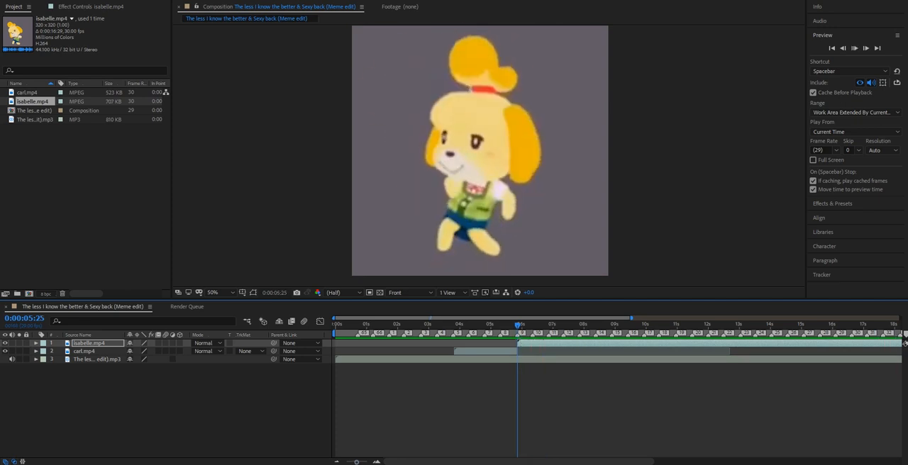
Roughly shorten the isabelle.mp4 layer by splitting it shortly after the 10-second mark and deleting the remainder.
key("equal")
key("minus")
key("minus")
key("minus")
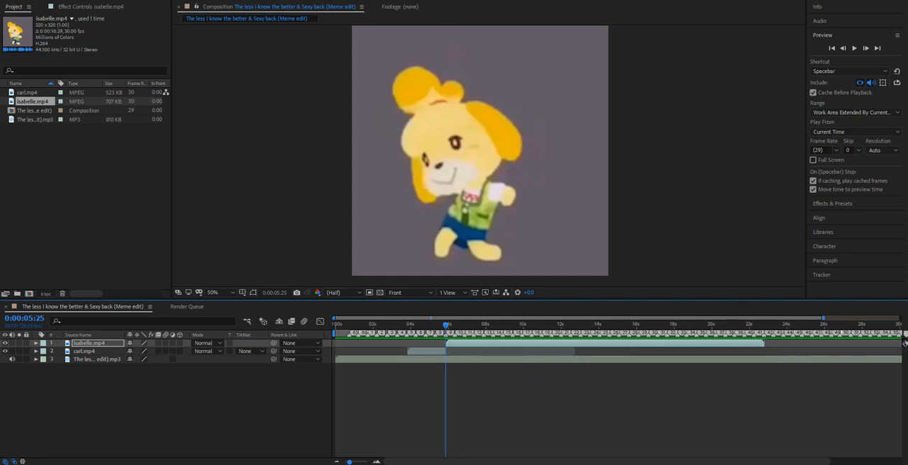
left_click_drag(764, 343, 555, 343)
left_click(531, 324)
key("ctrl+shift+d")
key("Delete")
Split the isabelle.mp4 layer at 0:00:07:25, delete the remainder, and return the playhead to 0:00:03:23.
left_click(445, 325)
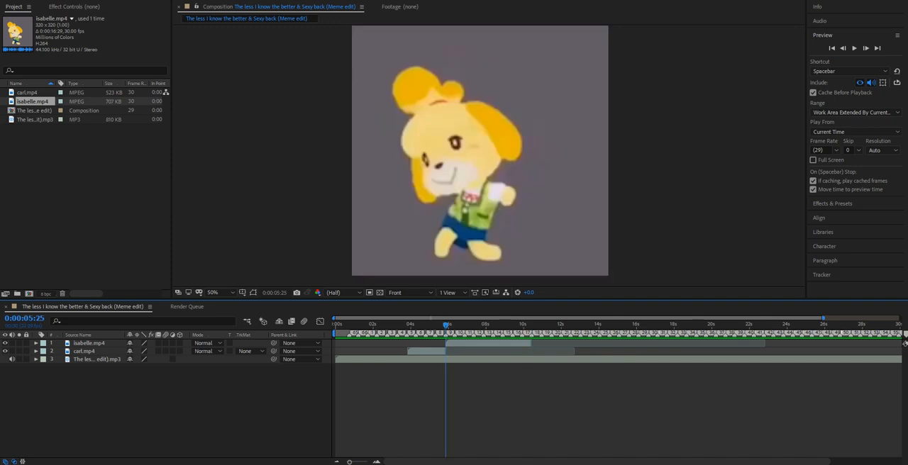
key("equal")
key("equal")
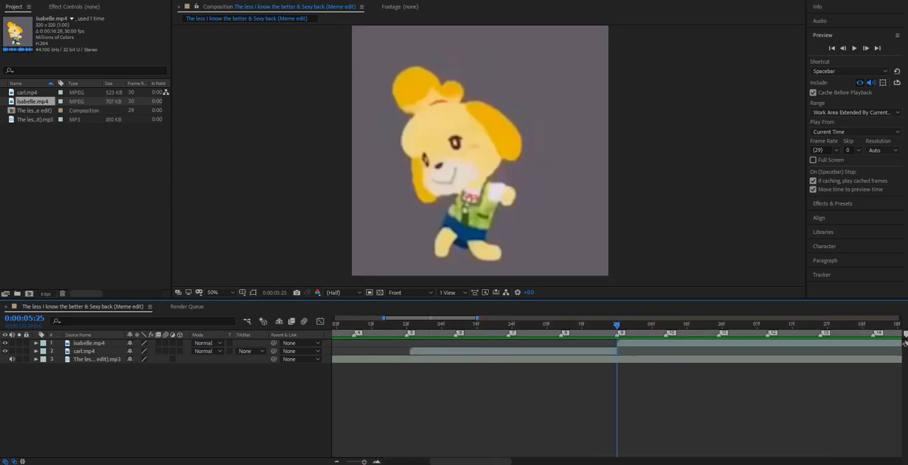
key("space")
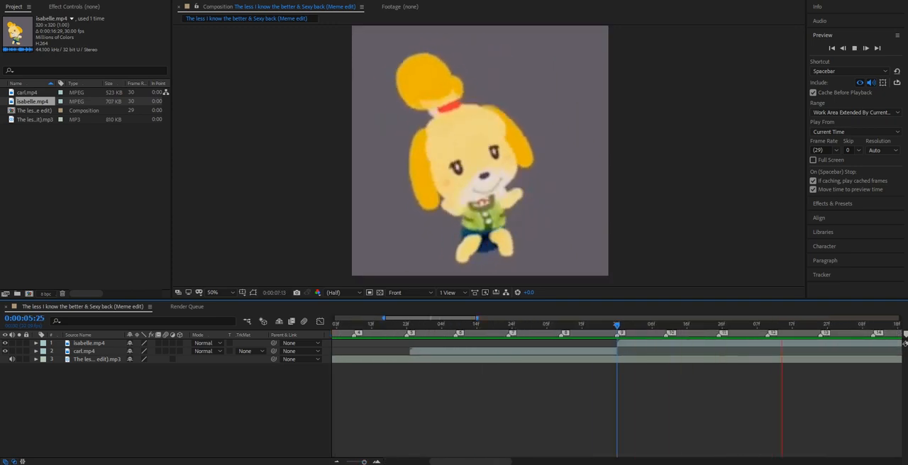
key("space")
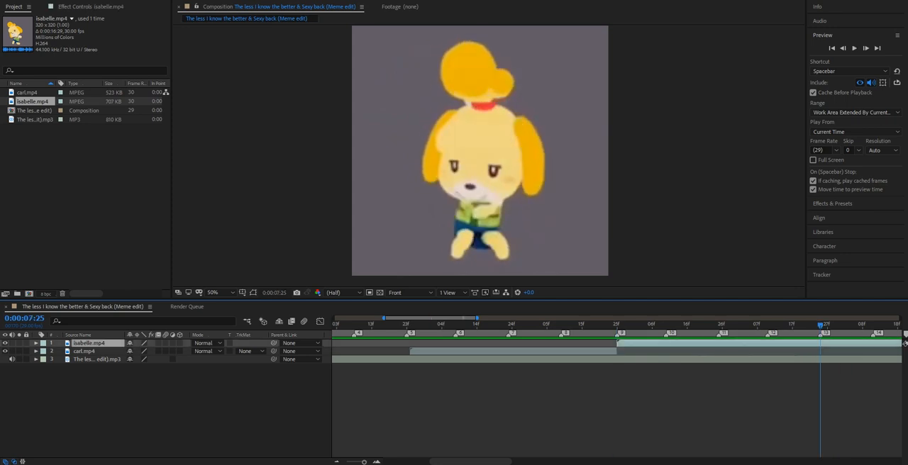
key("ctrl+shift+d")
key("Delete")
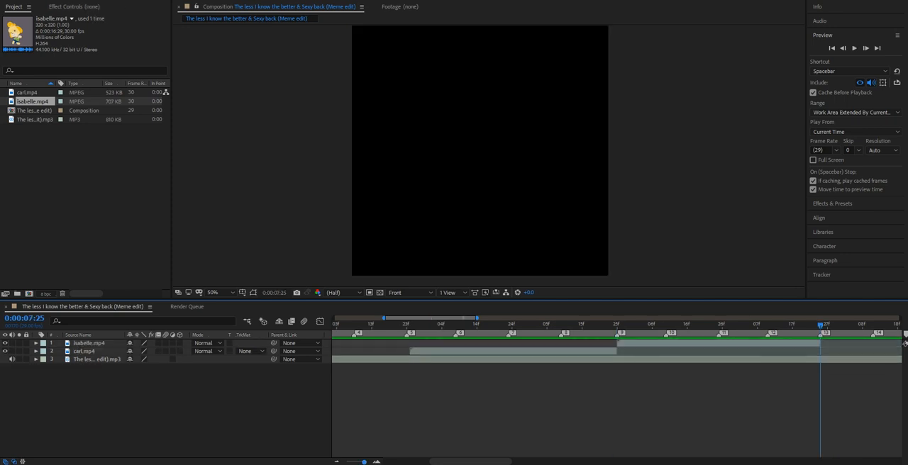
key("minus")
left_click(409, 324)
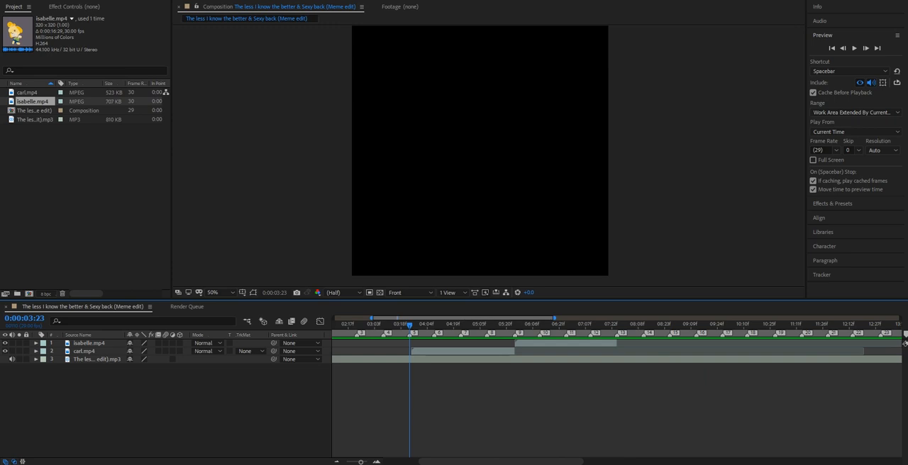
Preview the edit from 0:00:03:23 through both clips and return the playhead to 0:00:03:23.
key("space")
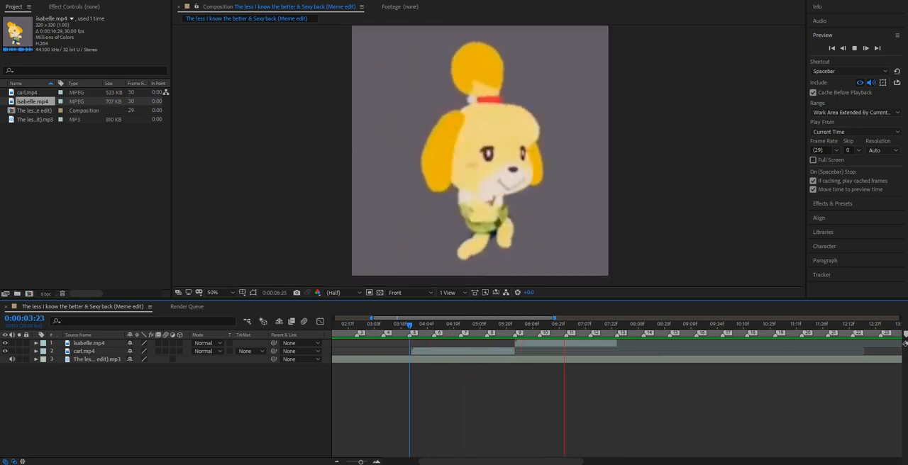
key("space")
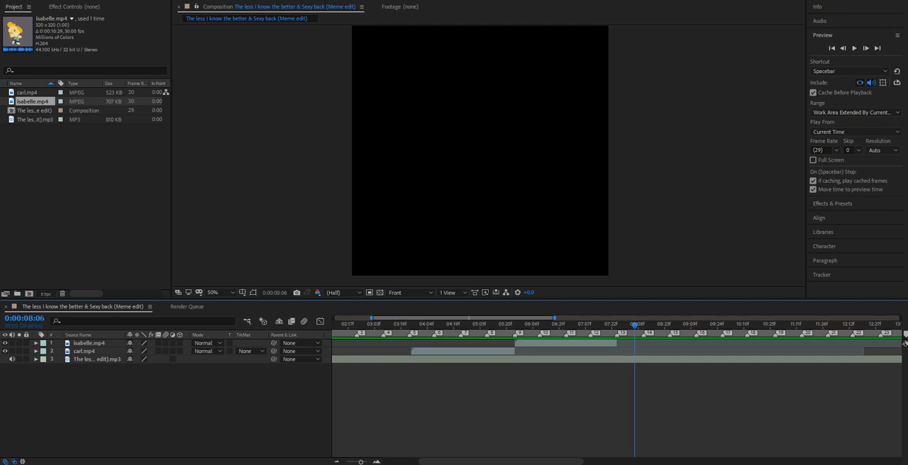
key("i")
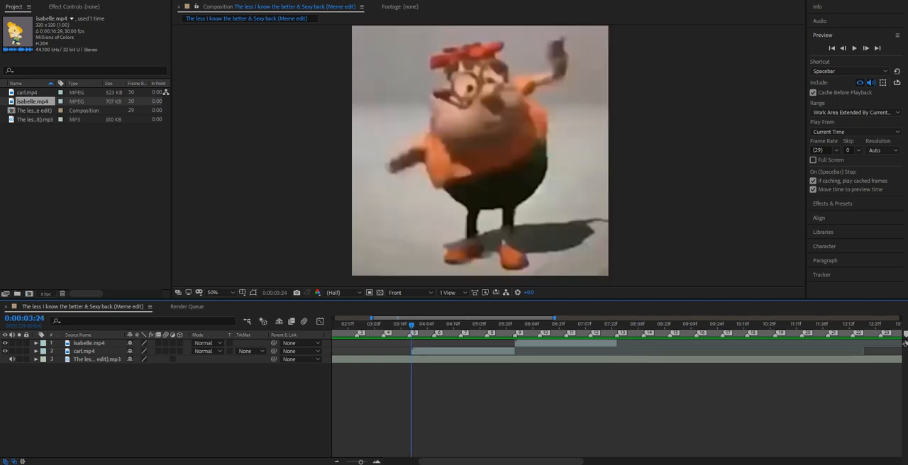
key("Page_Up")
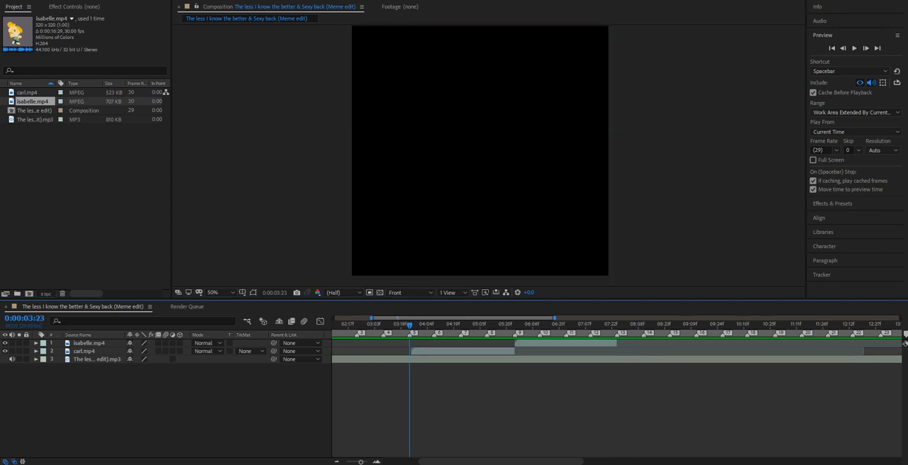
key("ctrl+space")
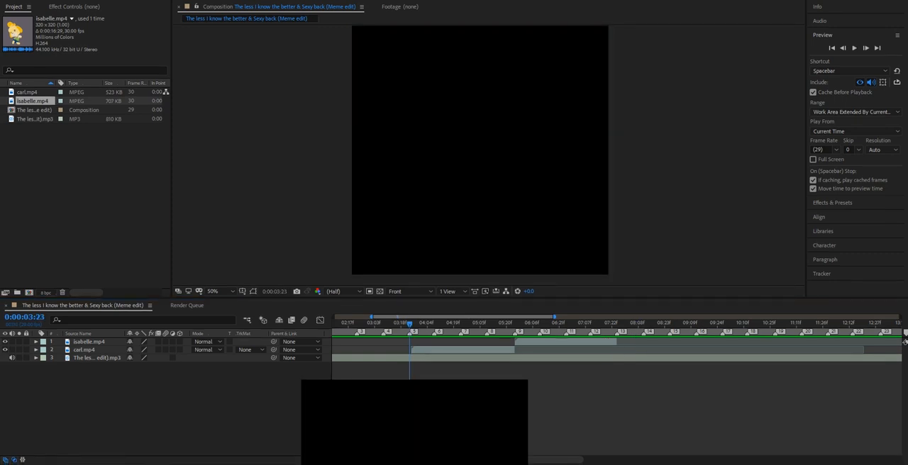
Shift the carl.mp4 layer to start exactly at 0:00:03:23 and extend its end to meet the isabelle.mp4 layer.
left_click_drag(357, 460, 365, 460)
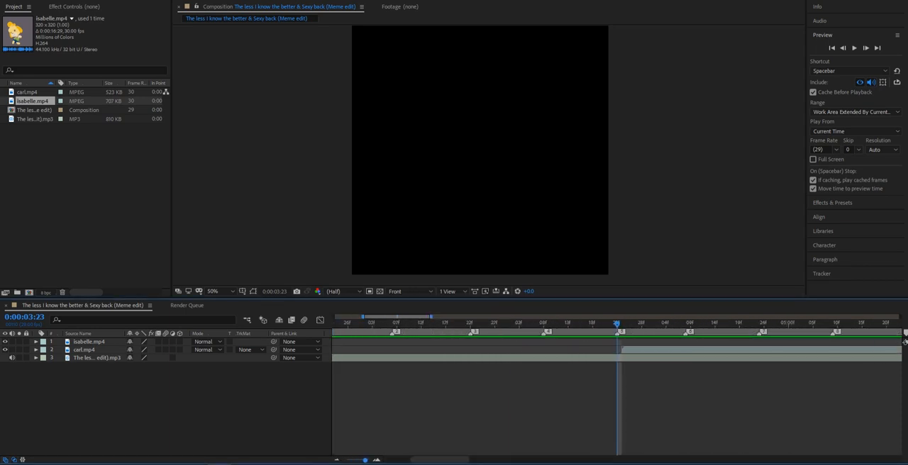
left_click_drag(628, 350, 623, 350)
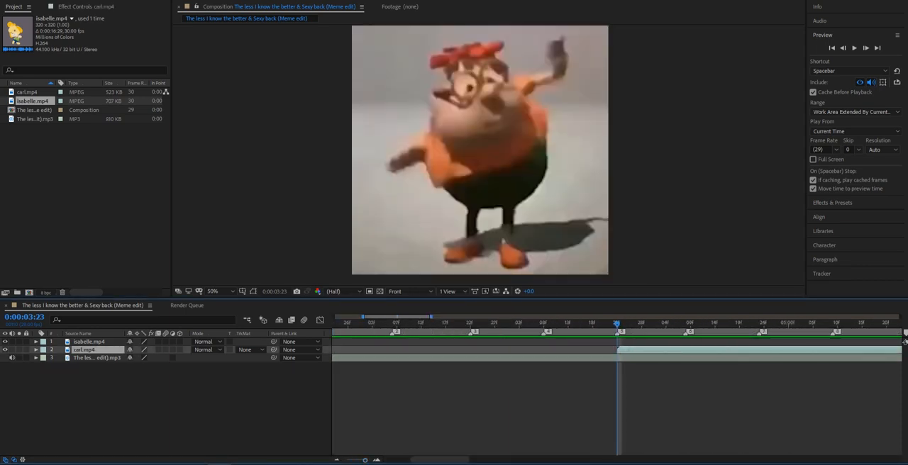
left_click_drag(440, 461, 469, 460)
left_click_drag(621, 349, 626, 349)
mouse_move(469, 460)
left_mouse_down()
mouse_move(496, 460)
mouse_move(487, 460)
left_mouse_up()
left_click_drag(365, 460, 360, 460)
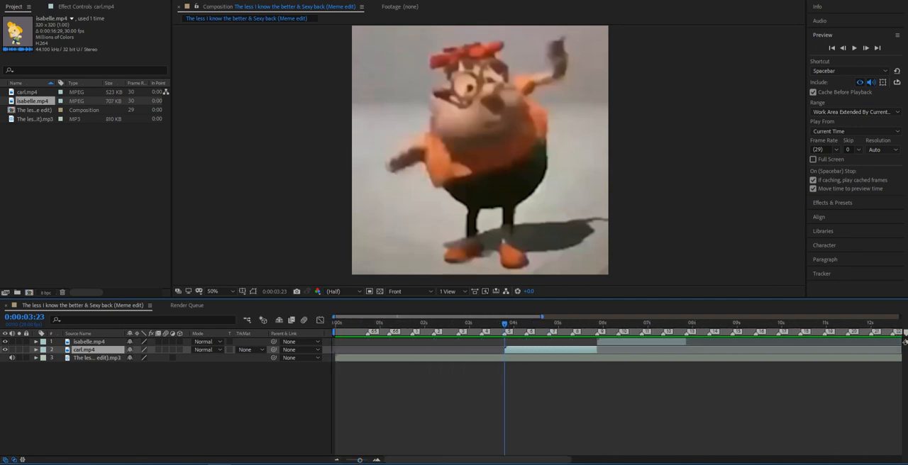
Find the Twixtor effect and apply it to both the carl.mp4 and isabelle.mp4 layers.
left_click(832, 202)
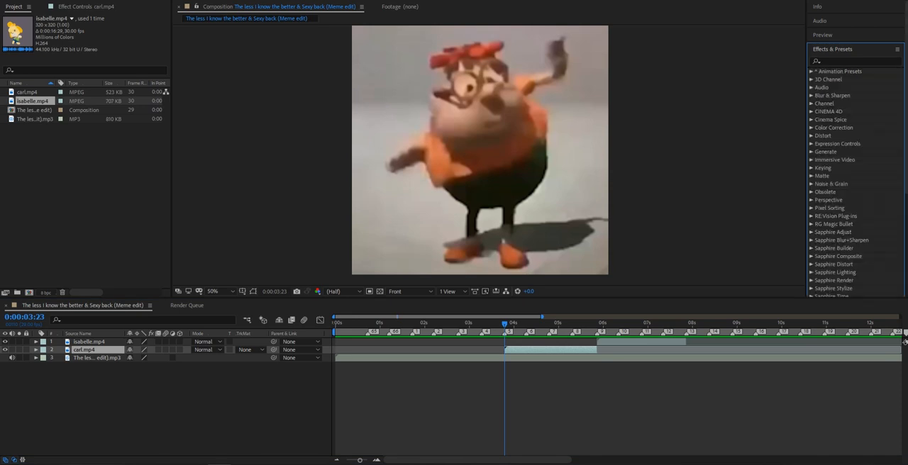
type("twixtor")
left_click_drag(840, 79, 560, 350)
left_click_drag(840, 80, 642, 342)
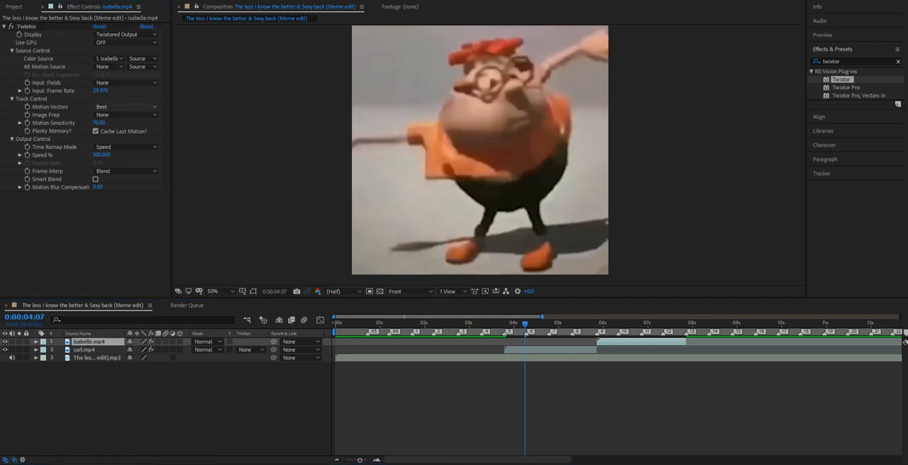
Set Twixtor's input frame rate to 23.976 on the isabelle.mp4 and carl.mp4 layers.
left_click(101, 91)
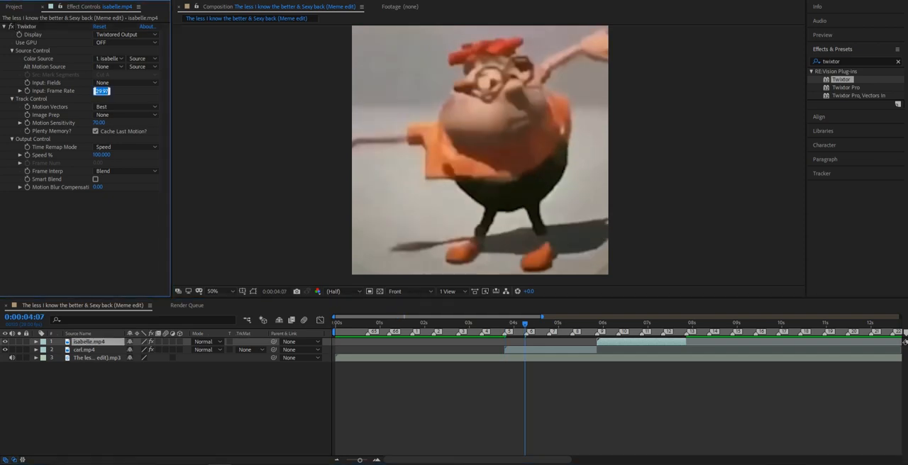
type("23")
left_click(238, 141)
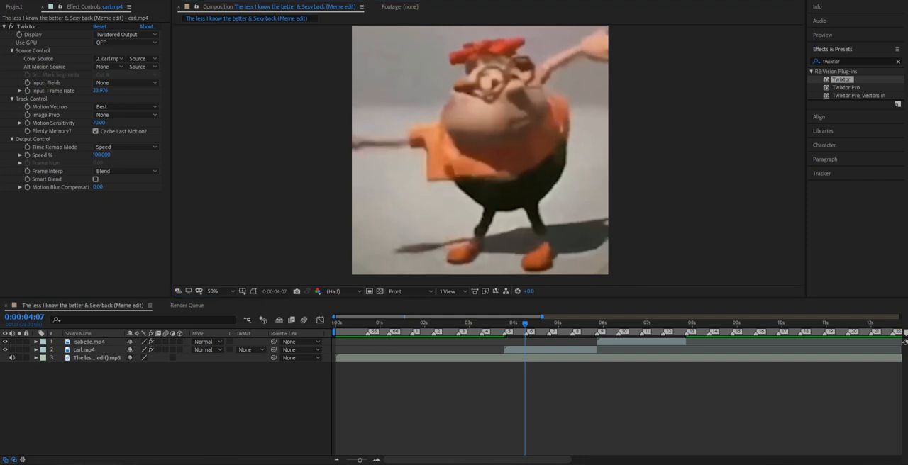
Set carl.mp4's Twixtor motion sensitivity to 100 and frame interpolation to Motion Weighted Blend with Smart Blend enabled.
left_click(85, 349)
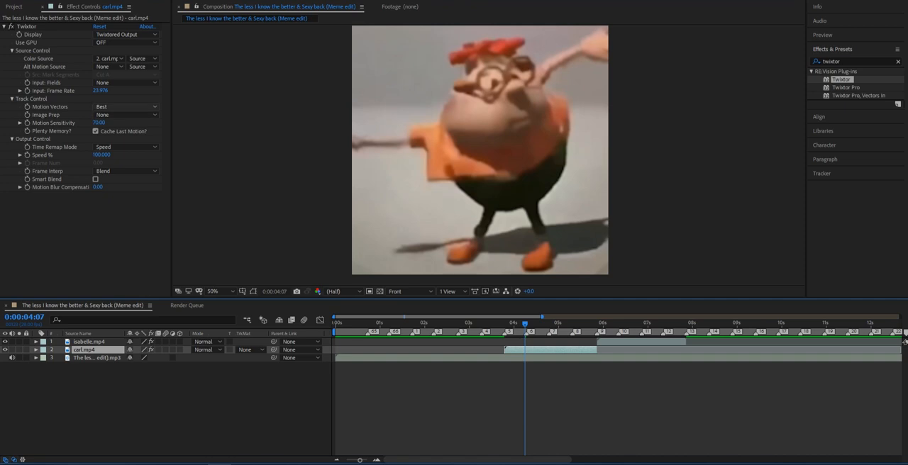
left_click_drag(99, 123, 126, 123)
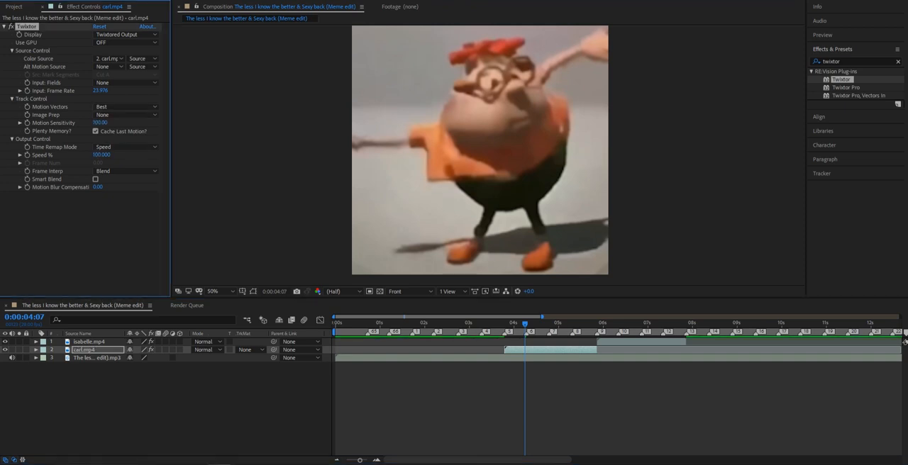
left_click(127, 171)
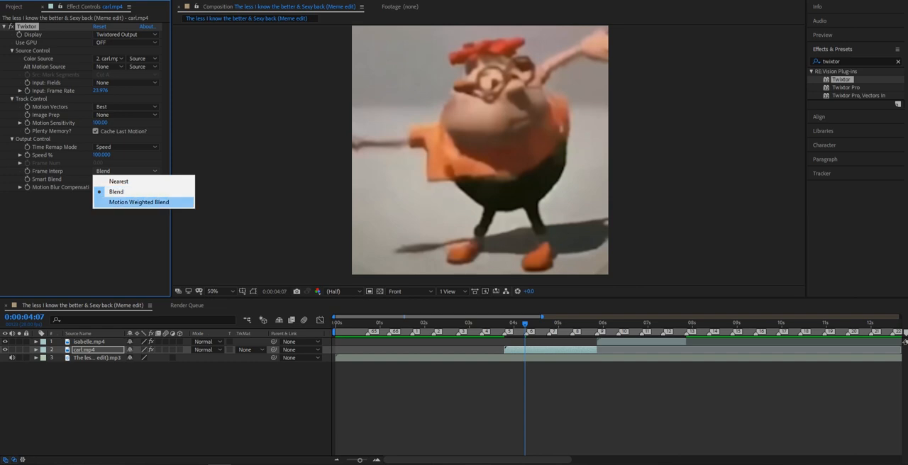
left_click(139, 202)
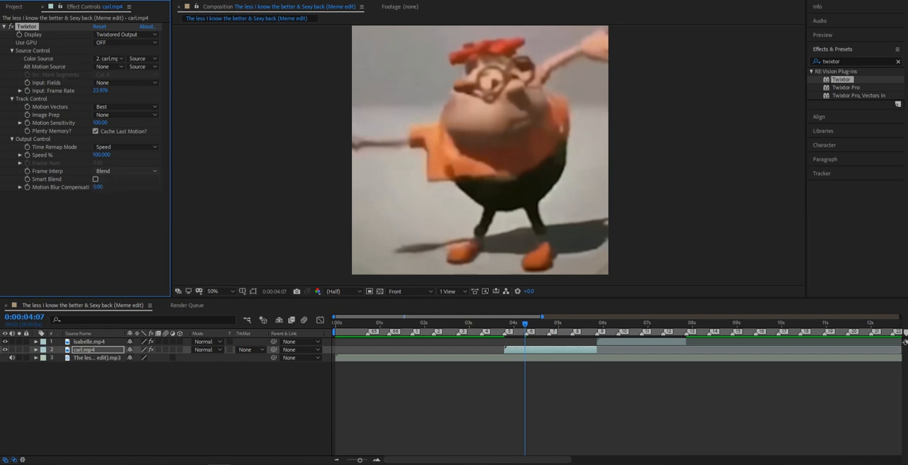
left_click(95, 179)
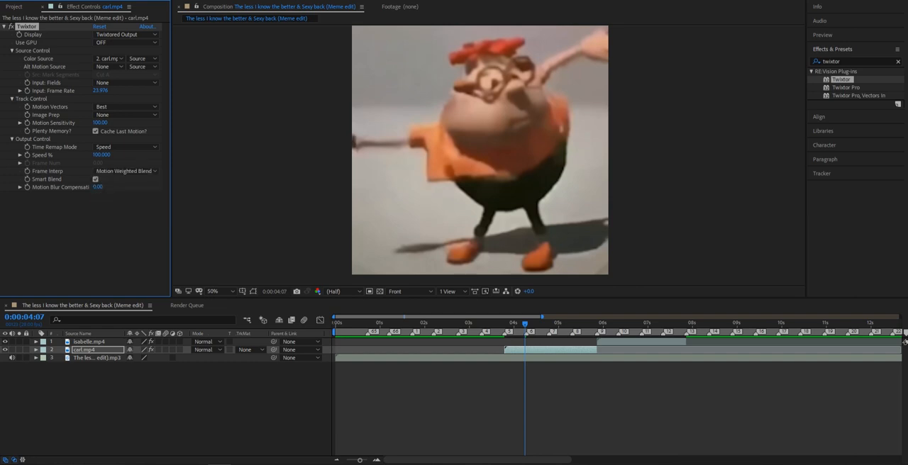
Keyframe carl.mp4's Twixtor Speed % at 300 on the layer's first frame, 0:00:03:23.
key("i")
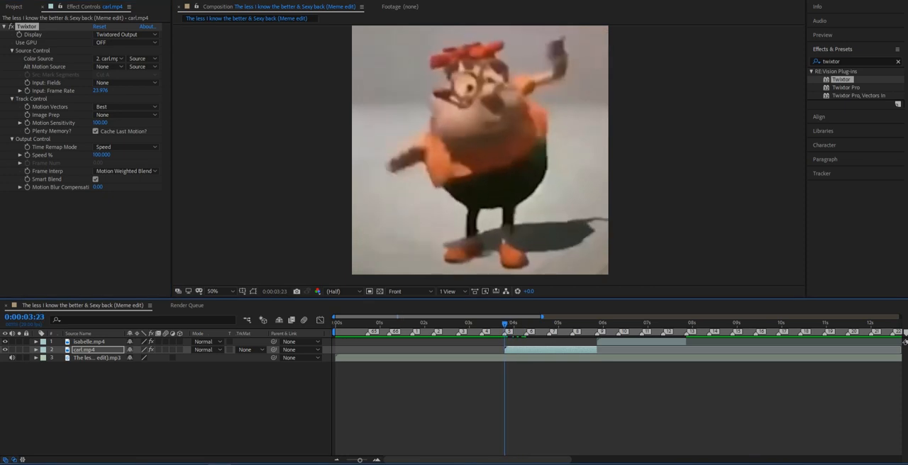
left_click(27, 155)
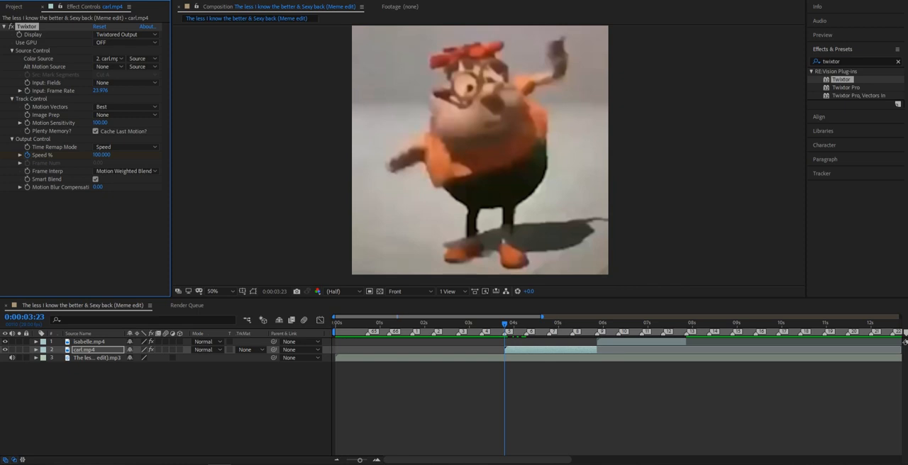
left_click(101, 154)
type("300")
key("Return")
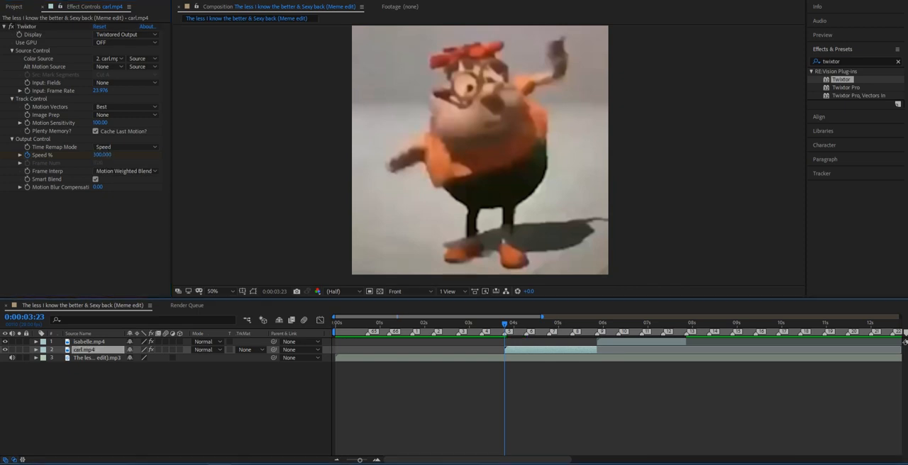
Reveal carl.mp4's Speed % keyframe and copy it onto beat markers 6, 7, 8 and 9.
key("u")
left_click_drag(360, 460, 366, 461)
left_click_drag(433, 460, 454, 460)
left_click(405, 366)
left_click(474, 323)
key("ctrl+c")
key("ctrl+v")
key("k")
key("ctrl+v")
key("k")
key("ctrl+v")
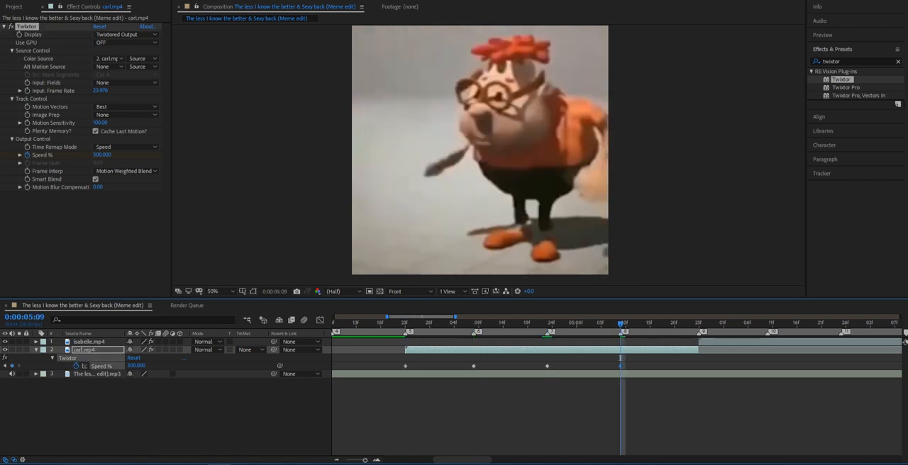
key("k")
key("ctrl+v")
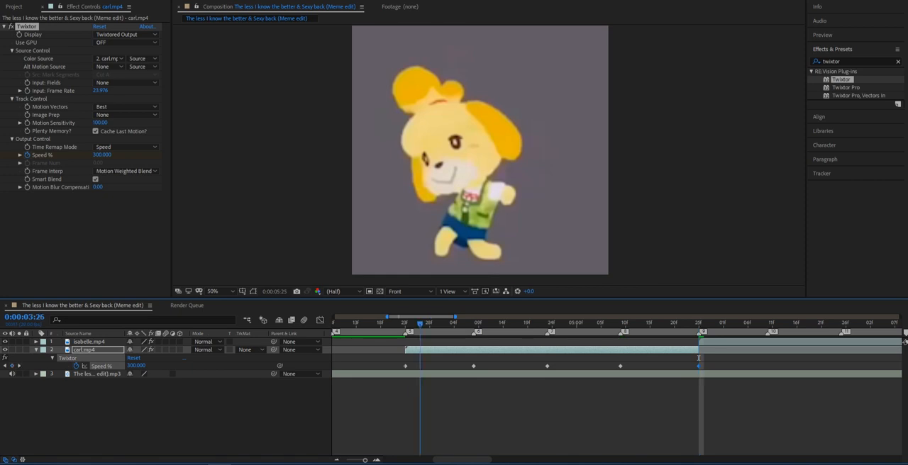
Add a Speed % keyframe of 25 at 0:00:04:01, midway between beat markers 5 and 6.
left_click_drag(419, 323, 410, 323)
key("space")
left_click_drag(442, 323, 439, 324)
left_click(441, 411)
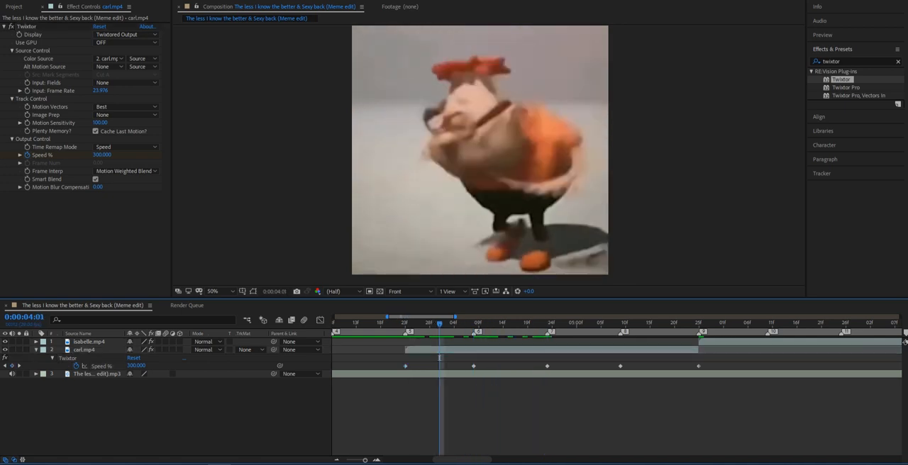
left_click(461, 350)
left_click(101, 155)
type("25")
key("Return")
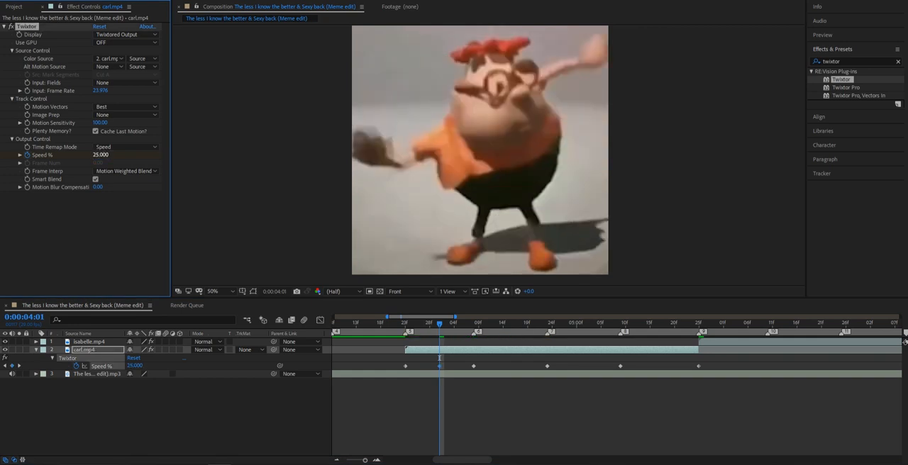
Copy the 25% speed keyframe midway between each remaining pair of beat markers up to 9 and preview the result.
left_click(438, 324)
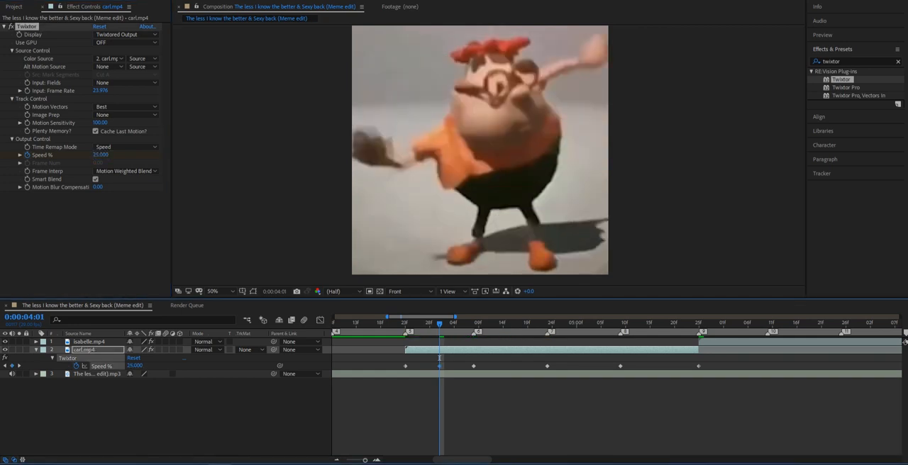
left_click_drag(439, 358, 659, 357)
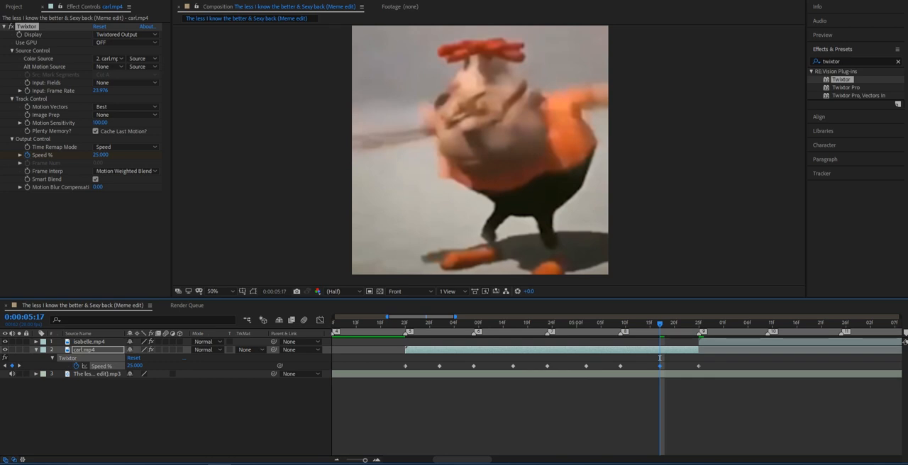
key("space")
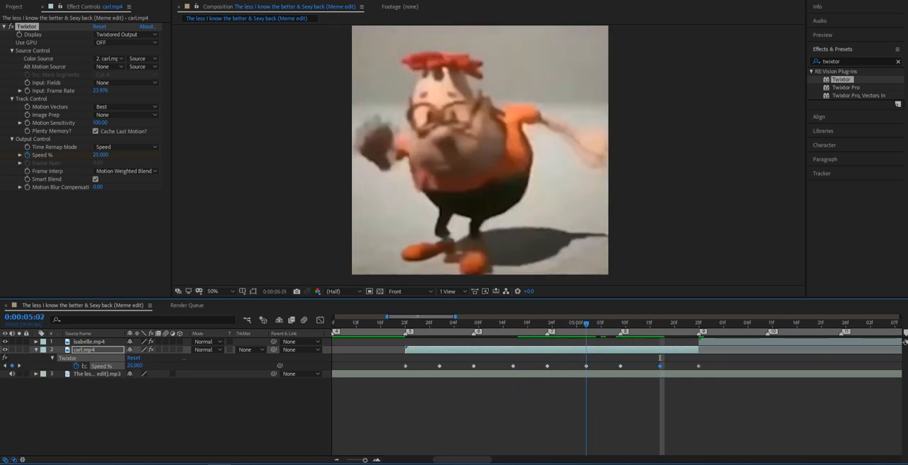
key("space")
Apply Easy Ease to all of carl.mp4's Speed % keyframes.
left_click_drag(708, 363, 405, 368)
key("F9")
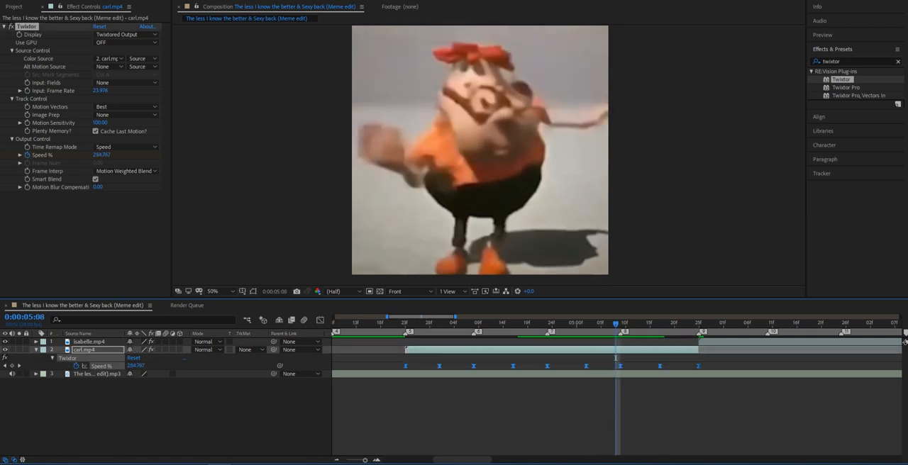
right_click(586, 366)
mouse_move(629, 359)
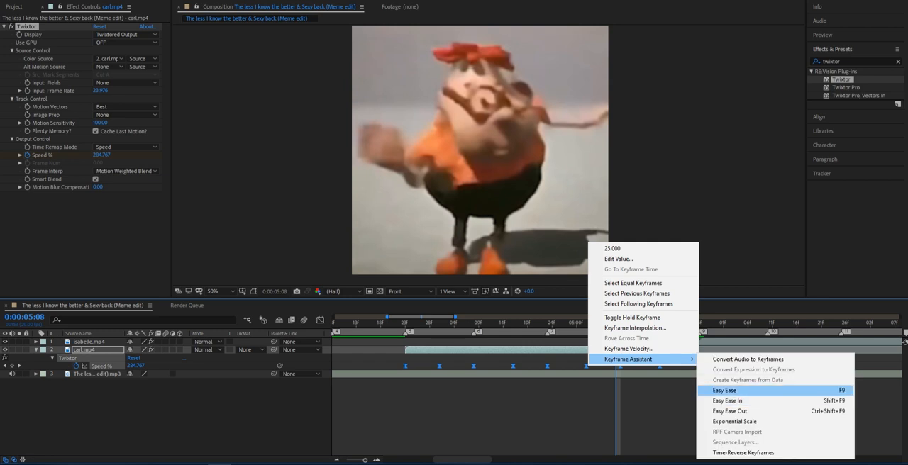
left_click(730, 390)
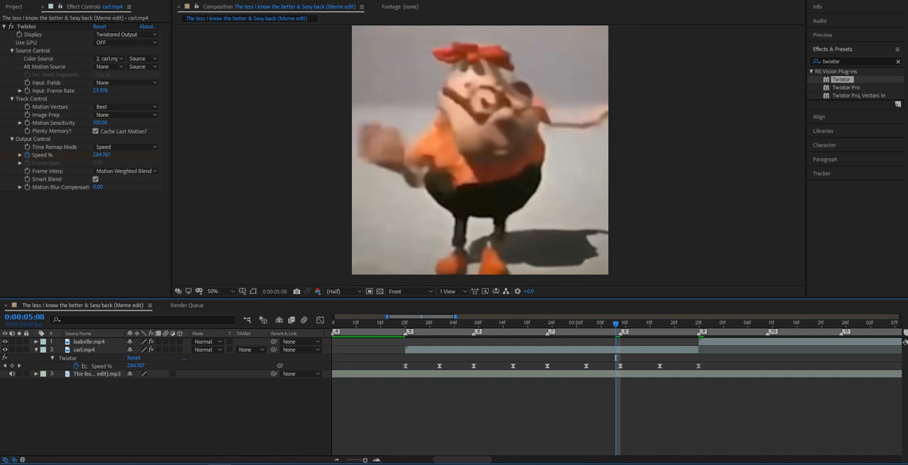
Show the Speed % curve in the graph editor and widen both handles of each 25% keyframe to the adjacent beat markers.
left_click(615, 358)
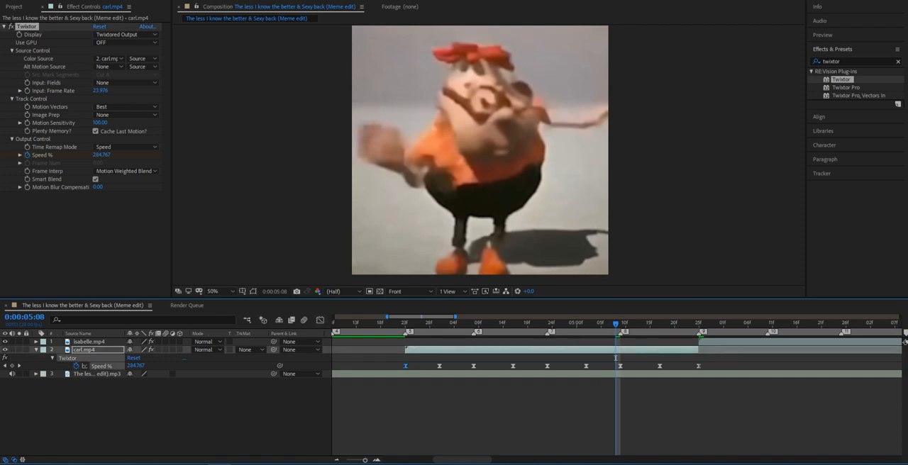
left_click(320, 319)
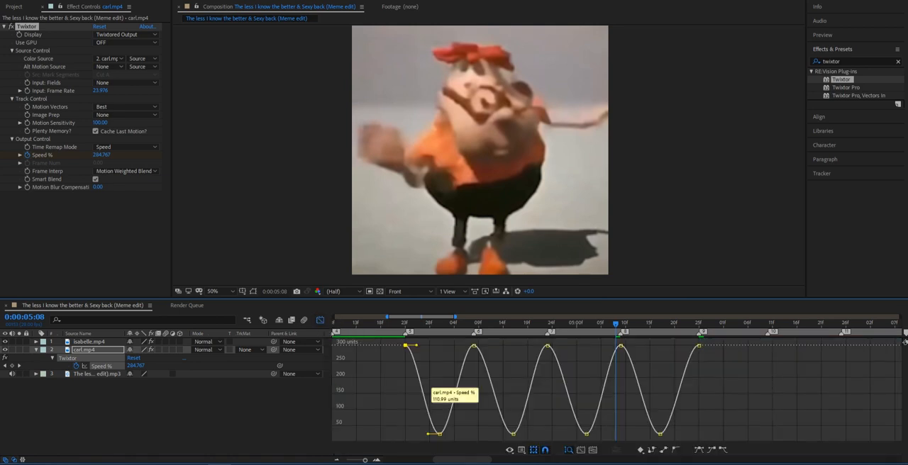
left_click(440, 433)
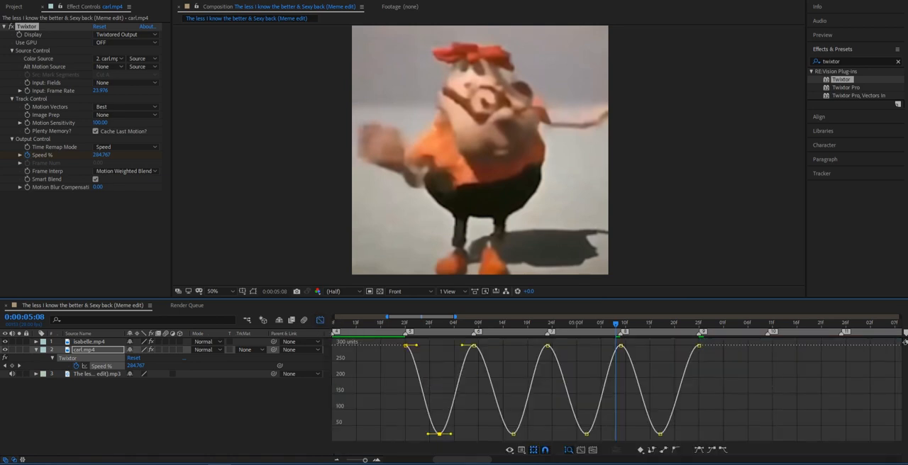
left_click_drag(428, 433, 404, 434)
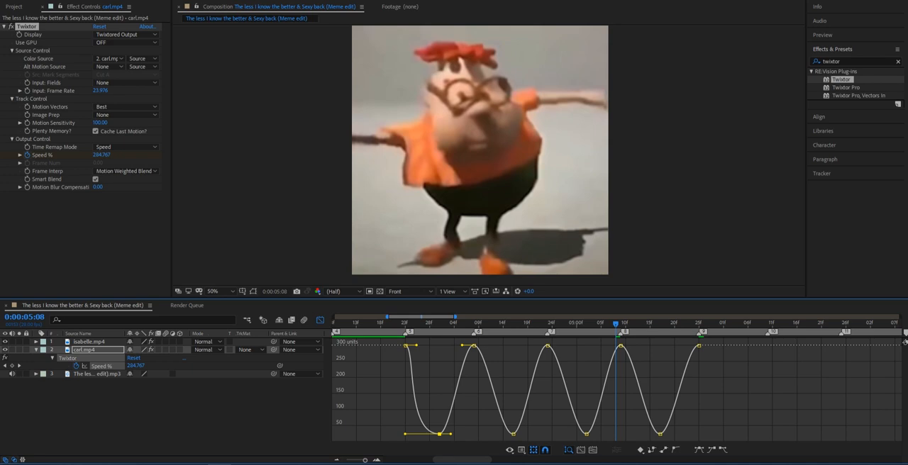
left_click(512, 433)
left_click_drag(501, 433, 547, 434)
left_click(586, 433)
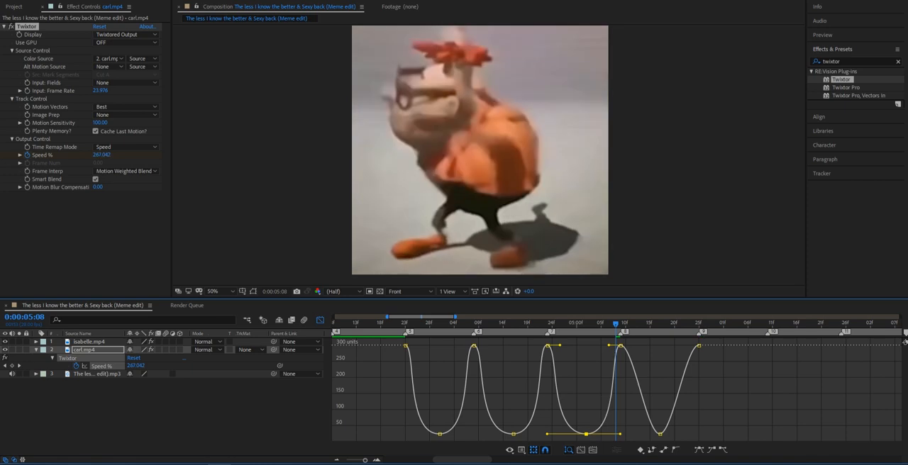
left_click(660, 433)
left_click_drag(646, 433, 699, 433)
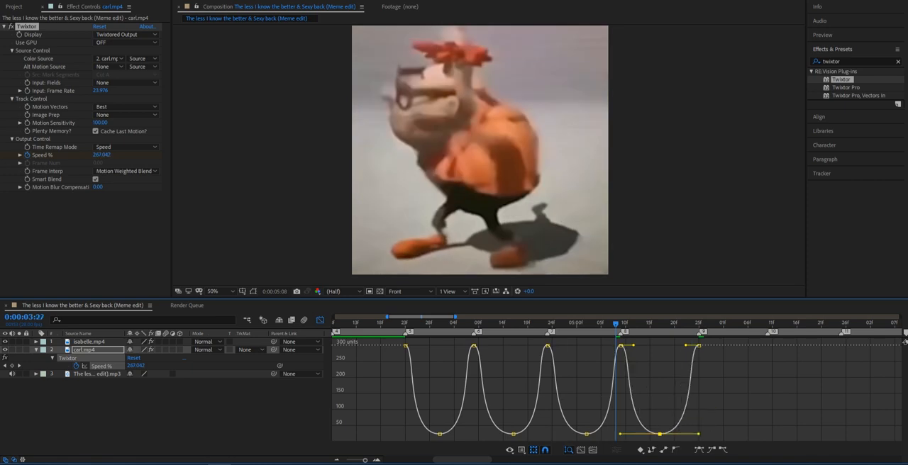
Angle the handles of the 300% Speed % keyframes at beat markers 5 to 9 slightly downward and return to the layer timeline.
left_click(425, 323)
left_click(409, 353)
left_click(389, 367)
left_click(405, 346)
left_click_drag(417, 346, 414, 349)
left_click(474, 346)
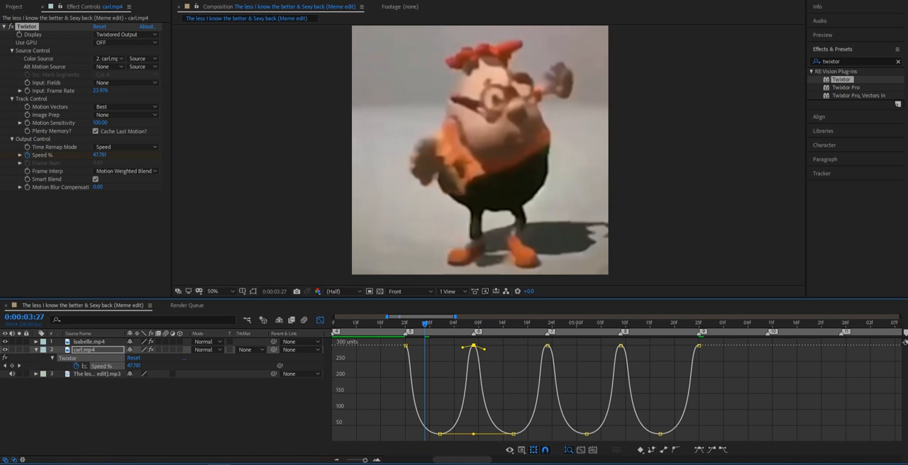
left_click(547, 345)
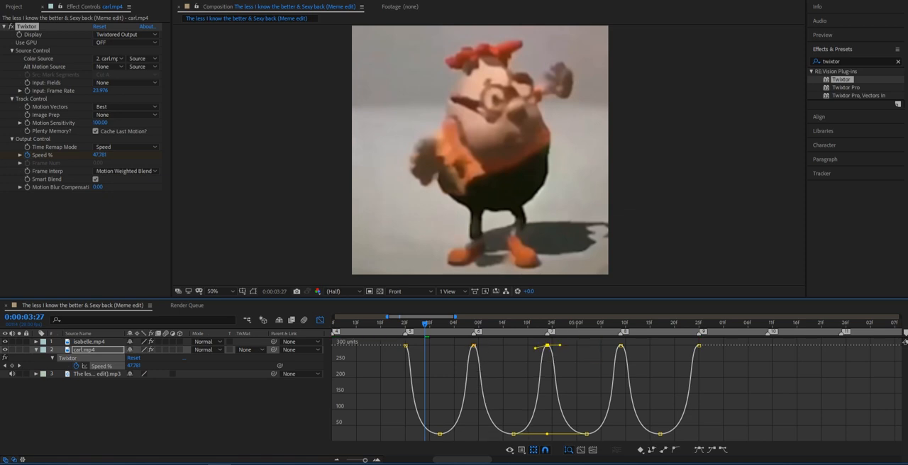
left_click_drag(559, 345, 559, 350)
left_click(621, 345)
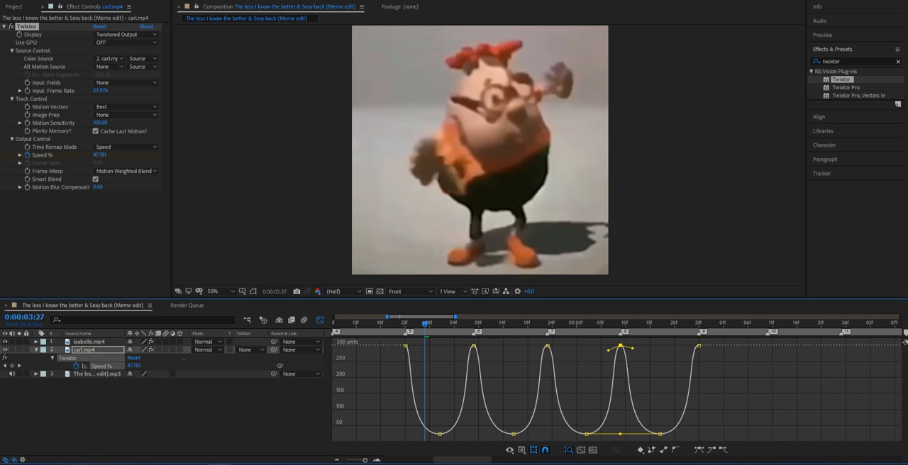
left_click(698, 345)
left_click_drag(686, 345, 685, 348)
left_click(716, 376)
key("shift+F3")
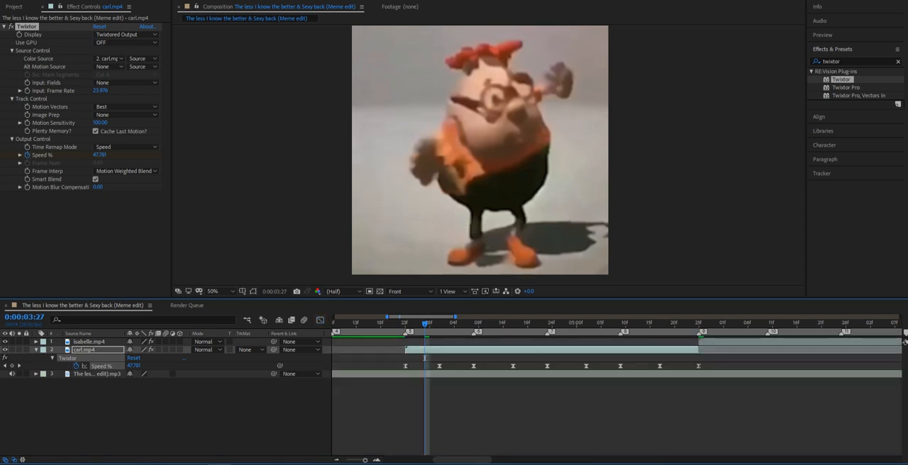
Turn on motion blur for the composition and enable frame blending and motion blur on isabelle.mp4 and carl.mp4.
left_click(409, 324)
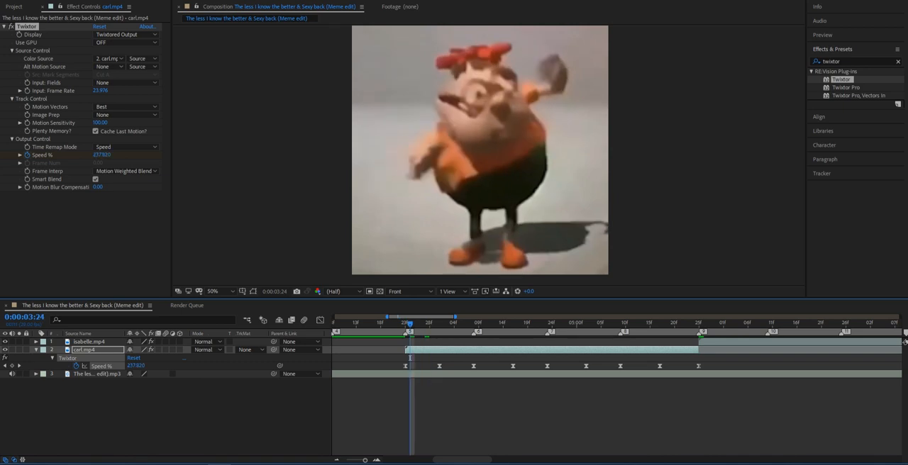
left_click(303, 319)
left_click(158, 350)
left_click(158, 342)
left_click(158, 341)
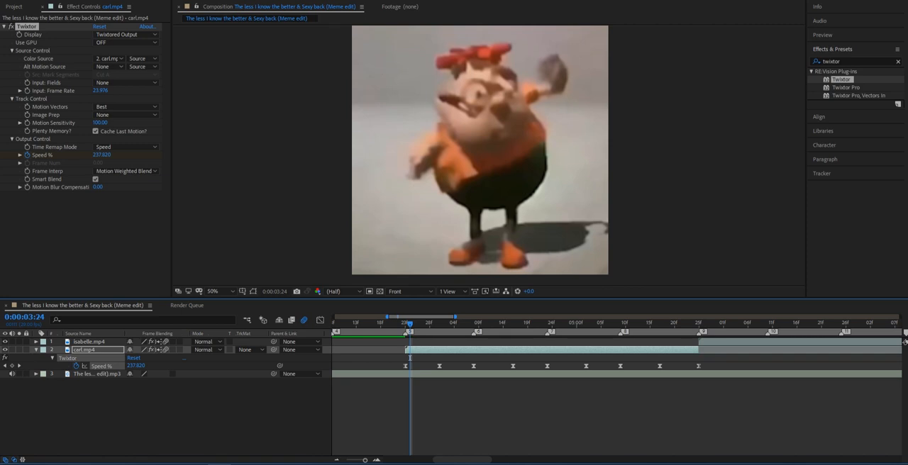
Play back the carl.mp4 section from beat marker 5 at 0:00:03:23 to check its speed ramps against the music.
mouse_move(410, 324)
left_mouse_down()
mouse_move(395, 324)
mouse_move(406, 324)
left_mouse_up()
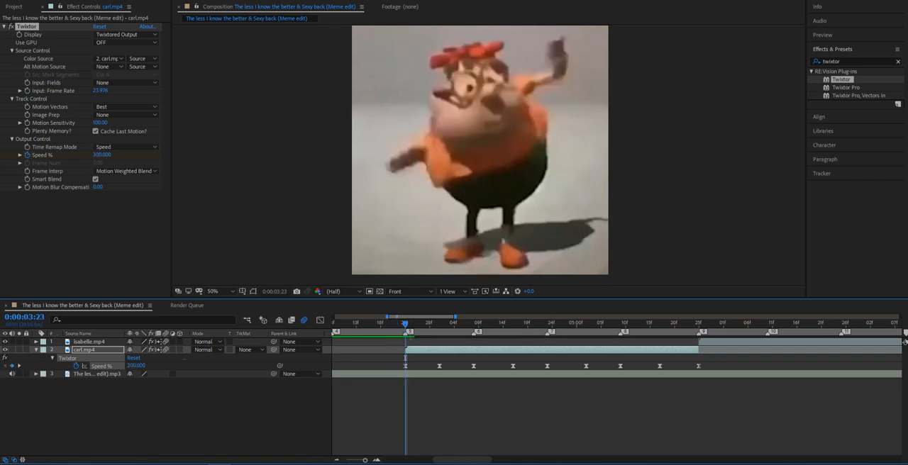
key("space")
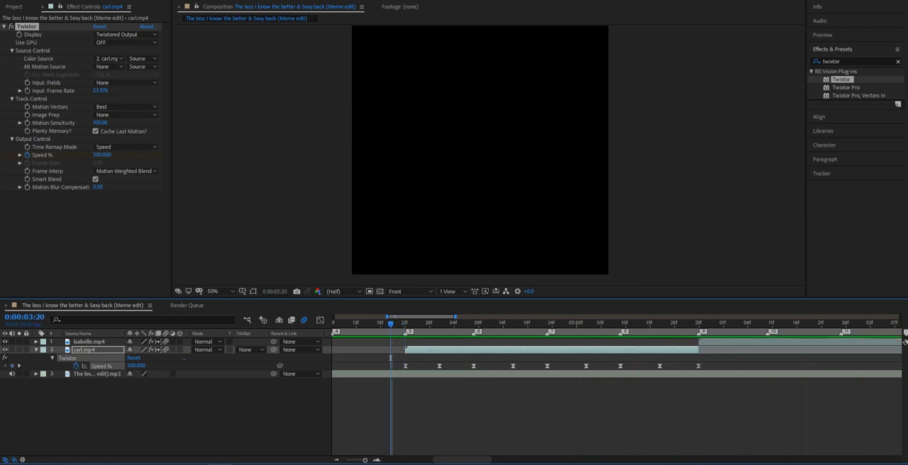
left_click_drag(391, 324, 406, 324)
key("space")
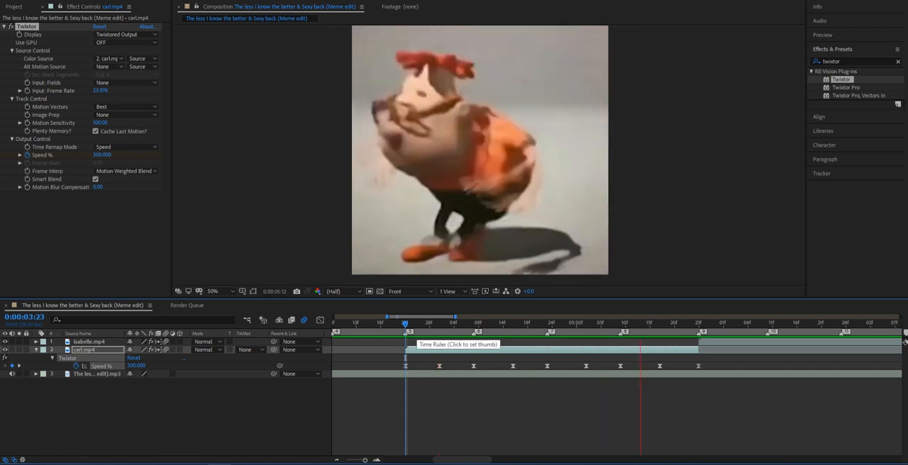
key("space")
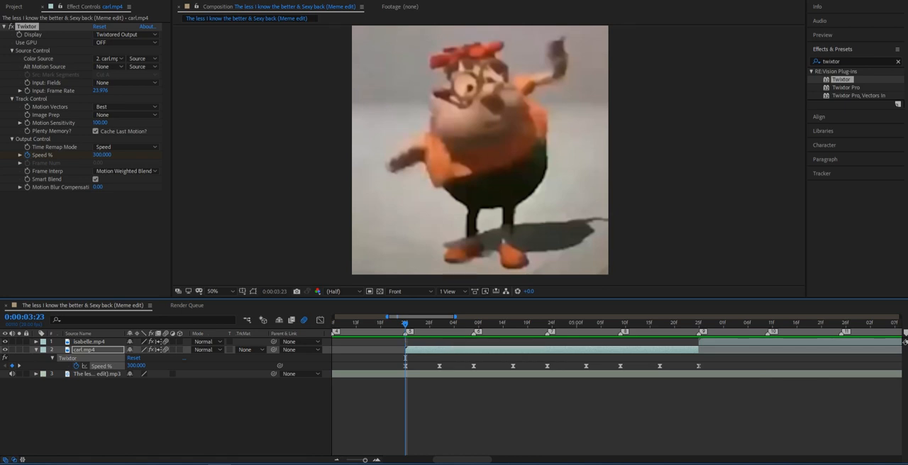
key("space")
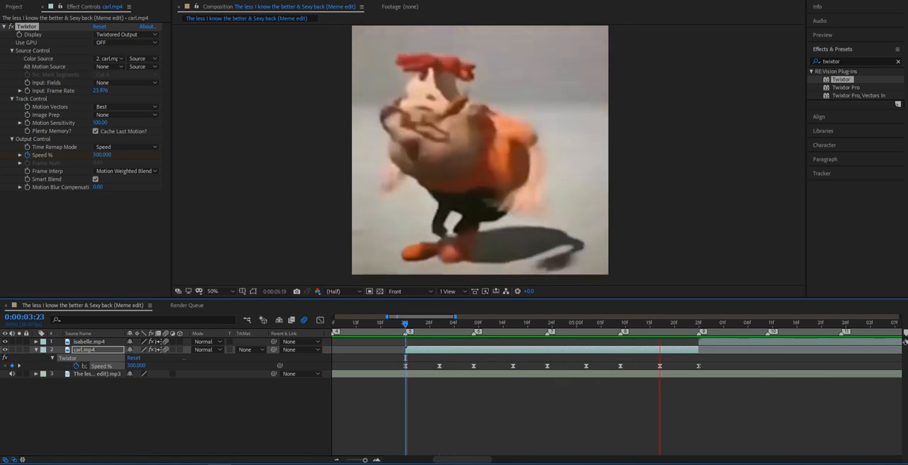
key("space")
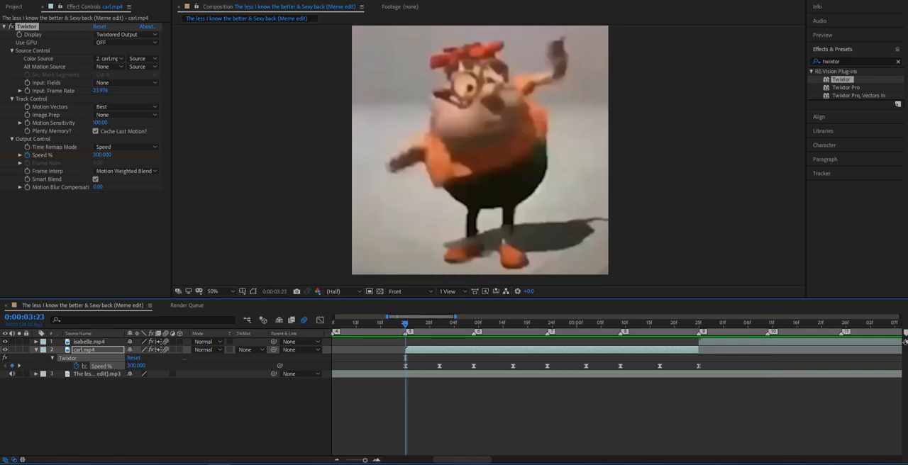
left_click(699, 323)
left_click(89, 342)
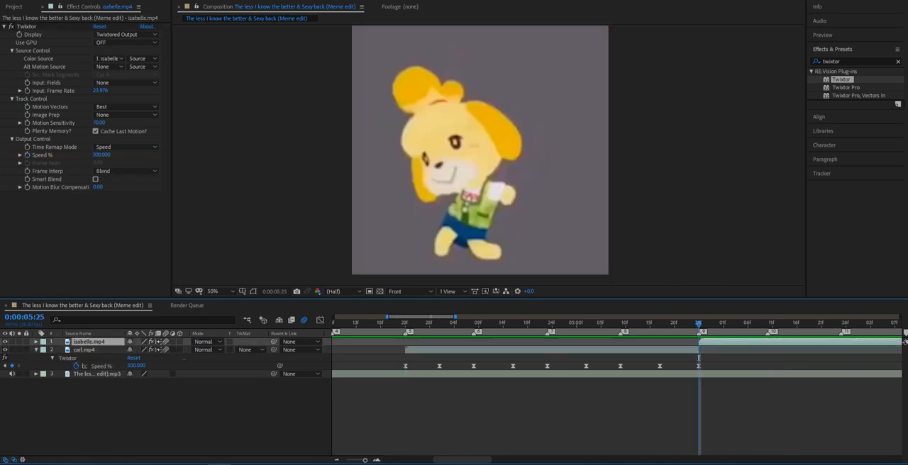
left_click(424, 324)
left_click_drag(424, 323, 420, 323)
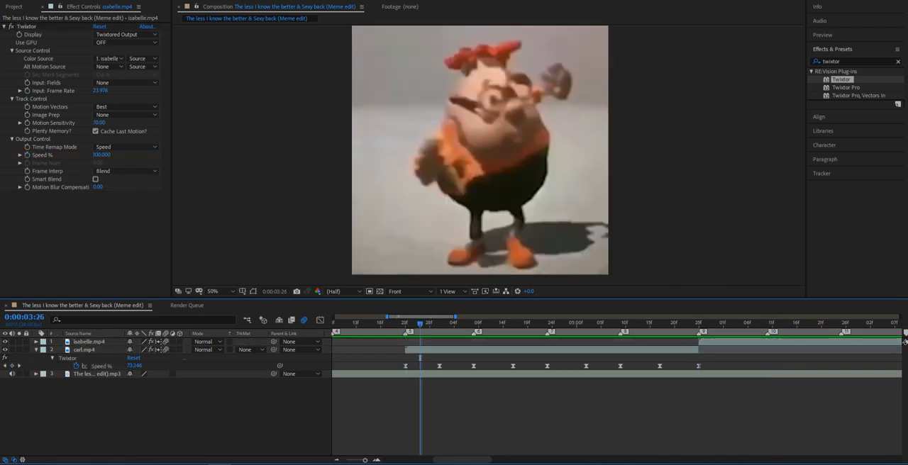
Collapse carl.mp4's keyframed properties and apply the Motion Tile effect to both carl.mp4 and isabelle.mp4.
left_click(84, 350)
key("u")
left_click(847, 62)
type("motiojn t")
left_click_drag(845, 80, 537, 350)
left_click_drag(844, 80, 785, 342)
Set isabelle.mp4's Motion Tile Output Width and Output Height to 500 and enable Mirror Edges.
left_click(99, 228)
type("599")
key("Return")
left_click(99, 227)
type("50")
key("Return")
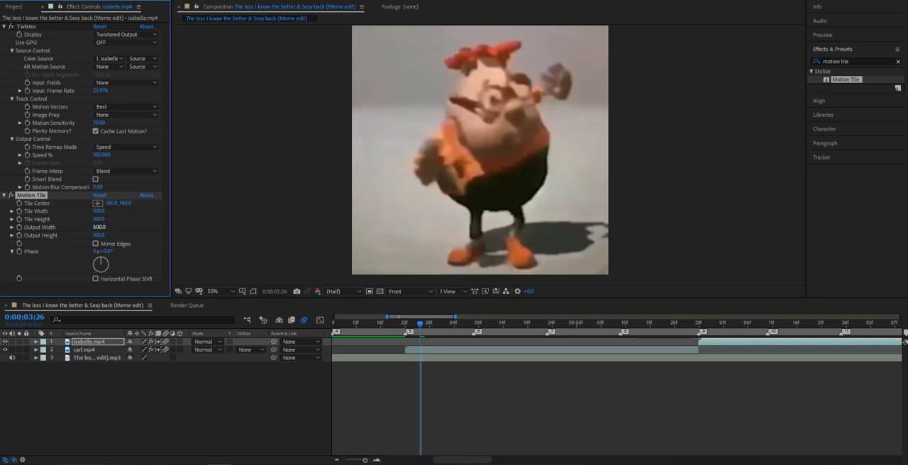
left_click(99, 235)
type("500")
key("Return")
left_click(89, 350)
left_click(91, 341)
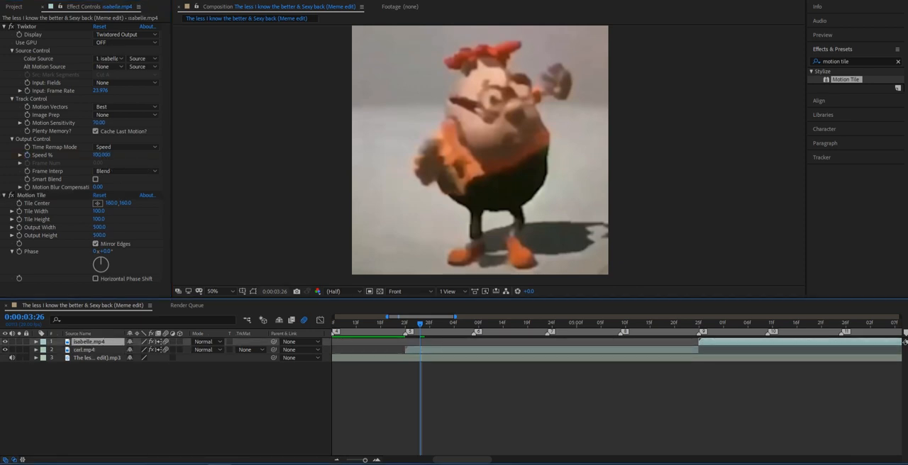
Set carl.mp4's Motion Tile Output Width and Output Height to 500, enable Mirror Edges and collapse its Twixtor settings.
left_click(85, 350)
left_click(99, 227)
type("500")
key("Tab")
type("50")
key("Return")
left_click(96, 244)
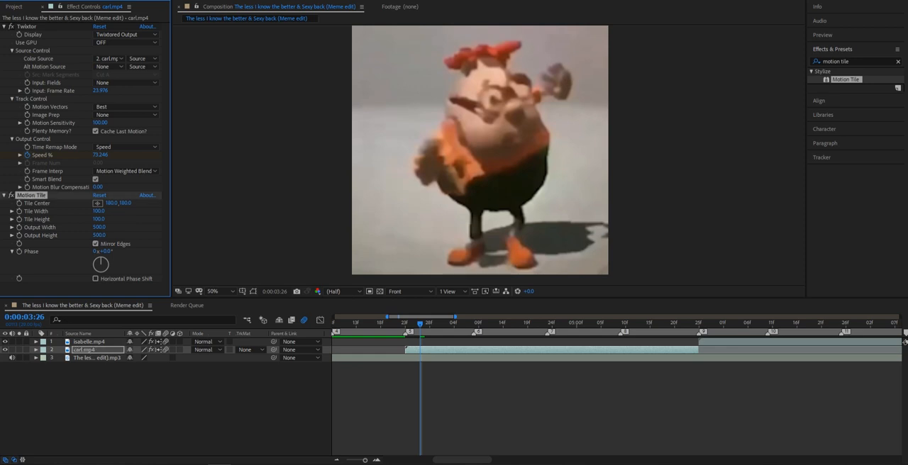
left_click(4, 27)
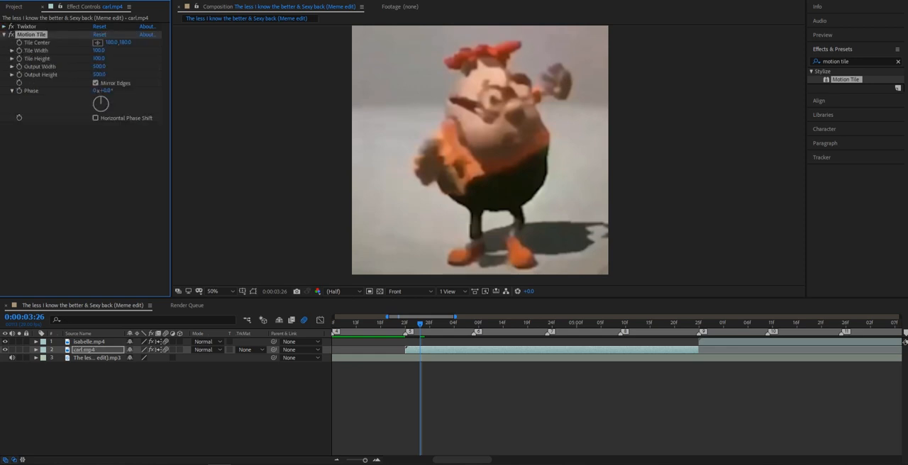
Pre-compose the carl.mp4 layer as carl.mp4 Comp 1.
left_click_drag(420, 323, 405, 324)
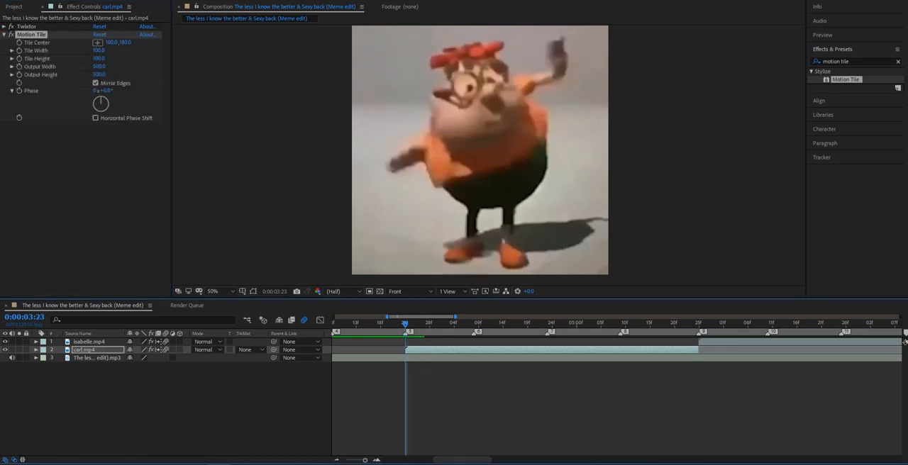
left_click(83, 349)
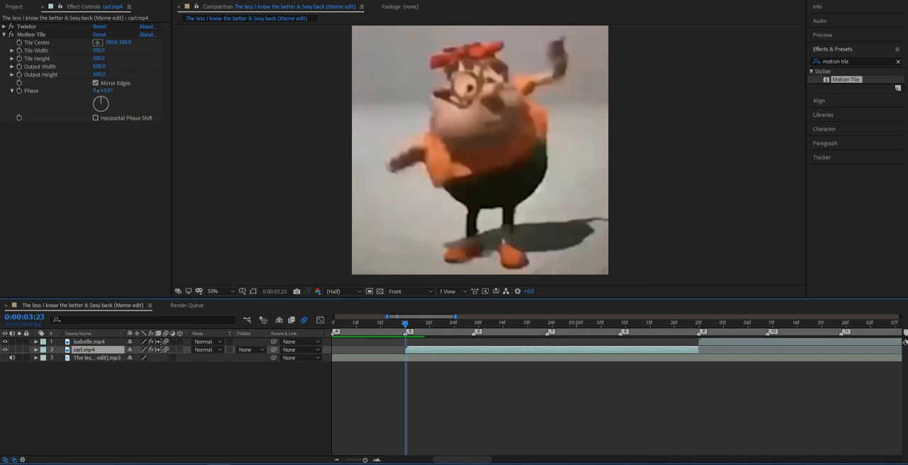
left_click(897, 62)
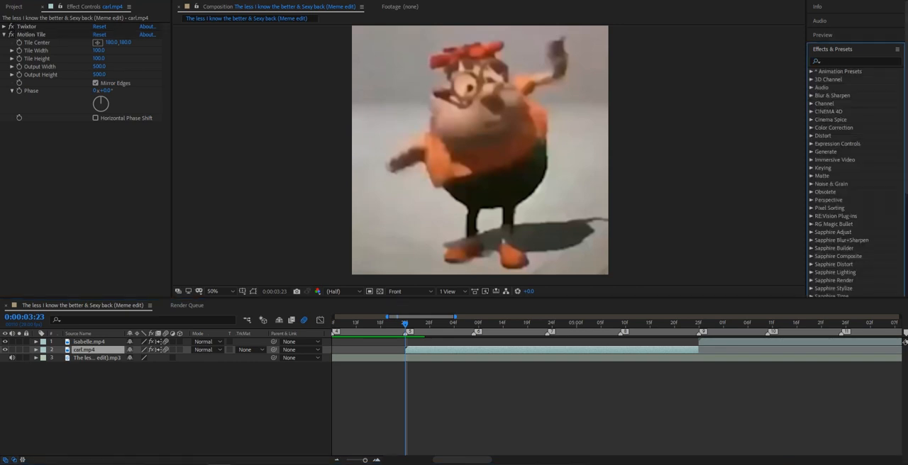
key("s")
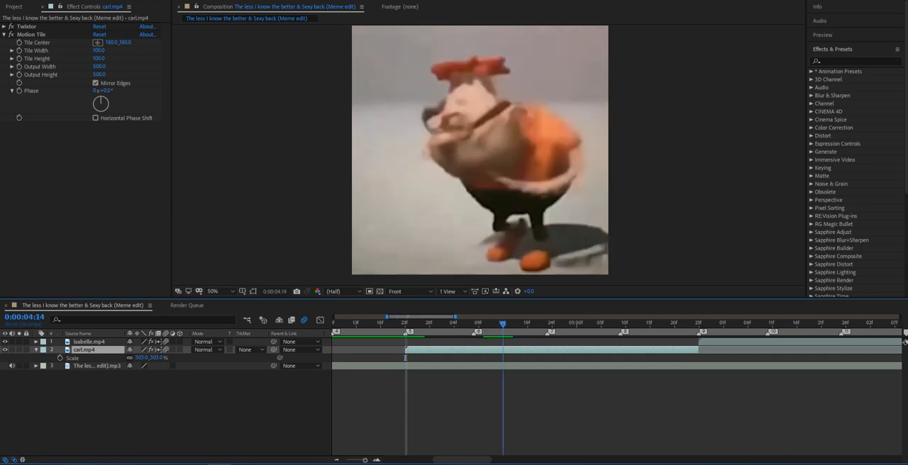
right_click(445, 96)
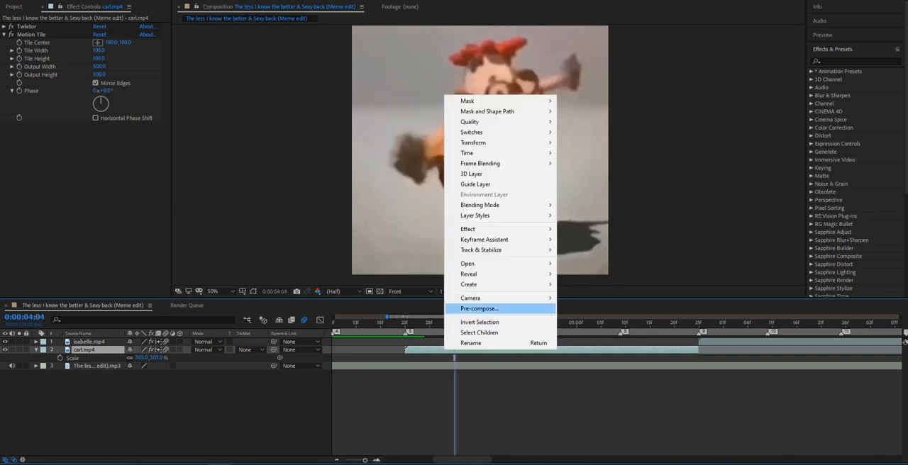
left_click(479, 309)
left_click(336, 265)
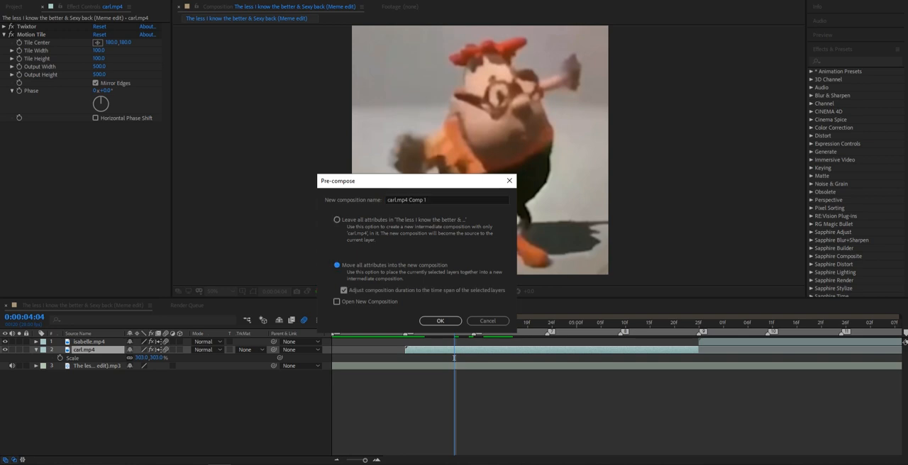
key("Return")
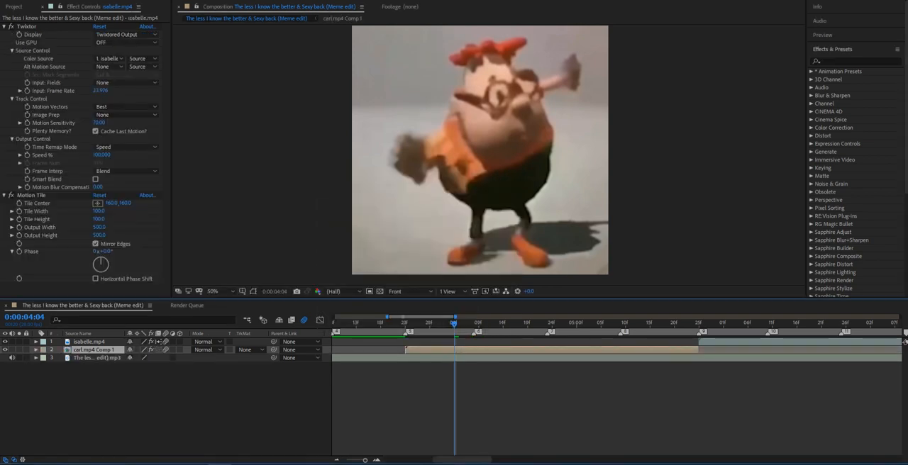
Pre-compose carl.mp4 Comp 1 as carl.mp4 Comp 2, moving all attributes into the new composition.
scroll(477, 324, "right", 2)
left_click_drag(424, 323, 375, 323)
key("s")
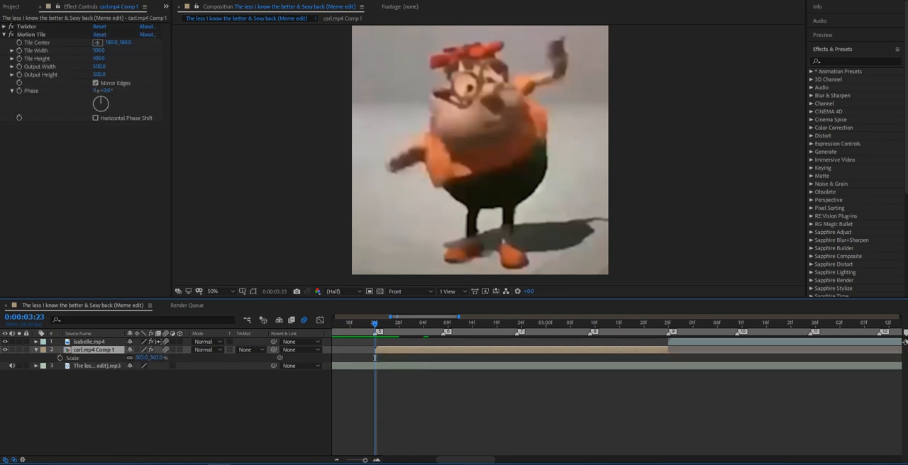
key("Page_Down")
key("Page_Down")
key("Page_Up")
key("Page_Up")
right_click(389, 91)
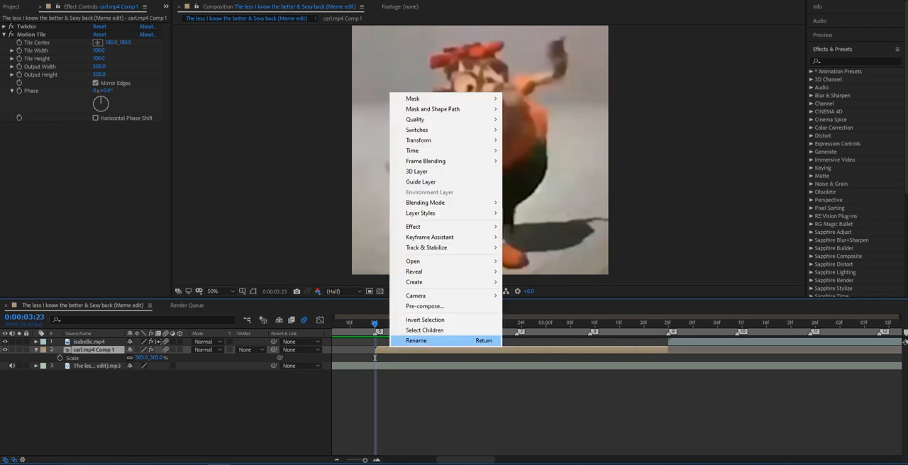
left_click(424, 305)
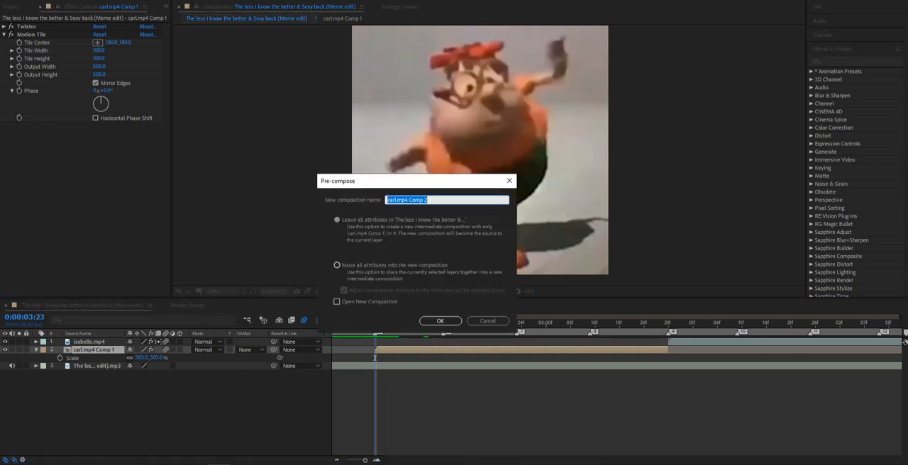
left_click(440, 320)
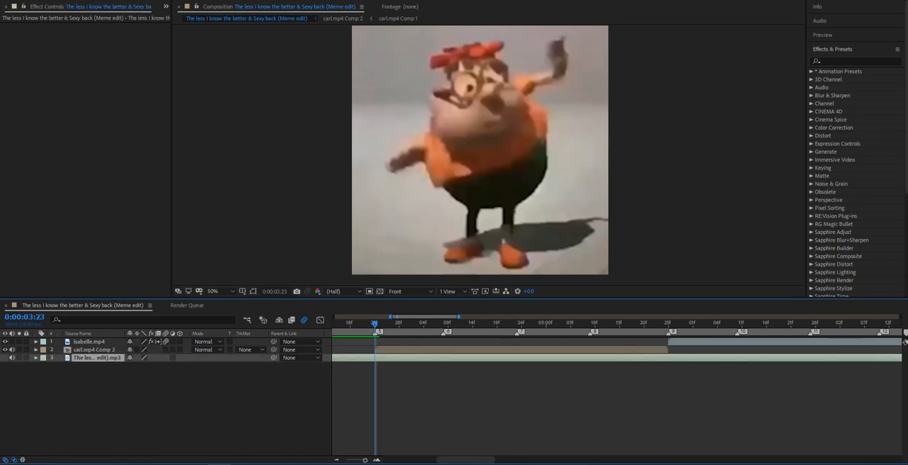
Add Scale keyframes of 100% to carl.mp4 Comp 2 at each beat marker from 5 to 9.
key("s")
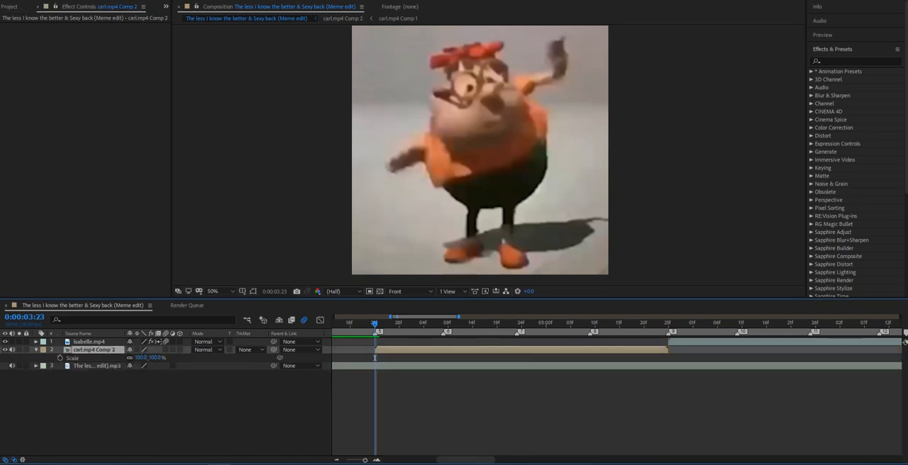
key("alt+shift+s")
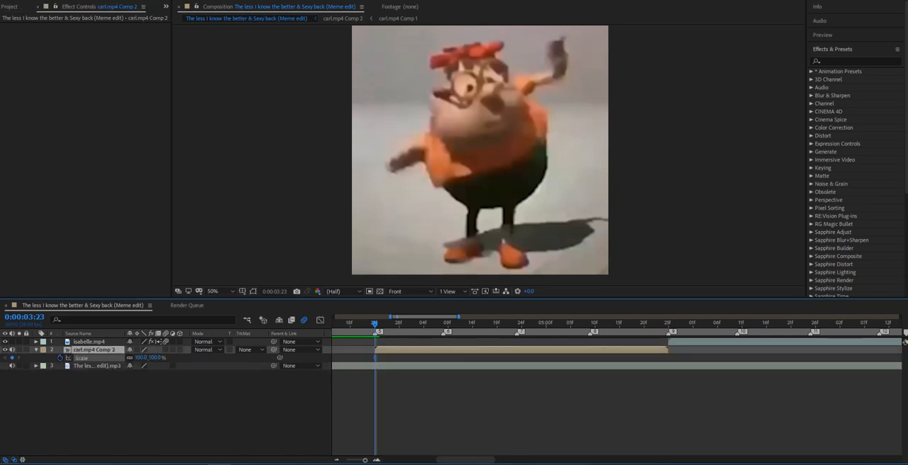
key("k")
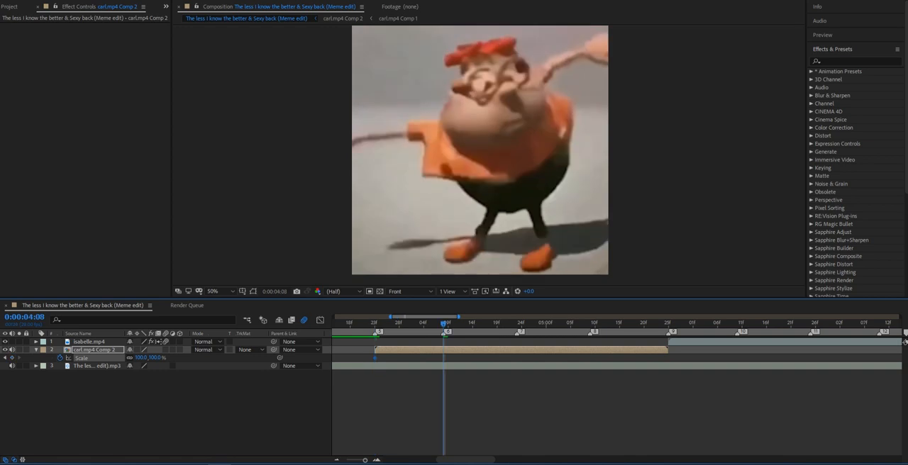
key("k")
key("Page_Up")
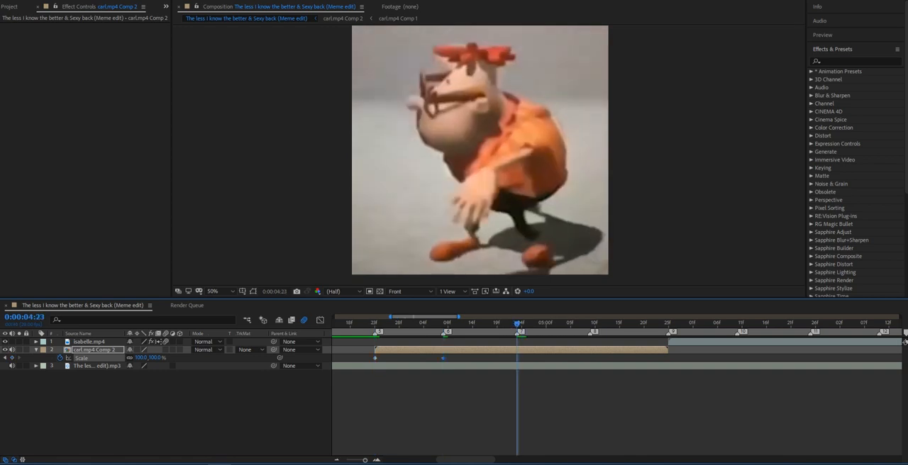
key("k")
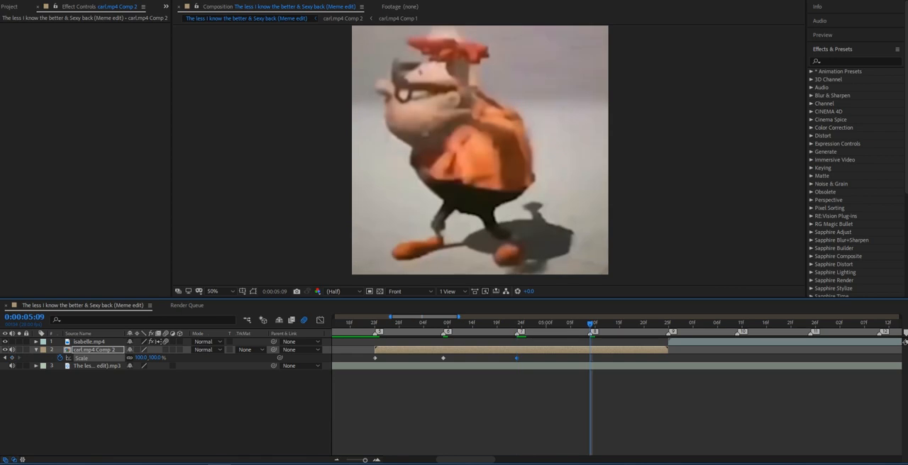
key("k")
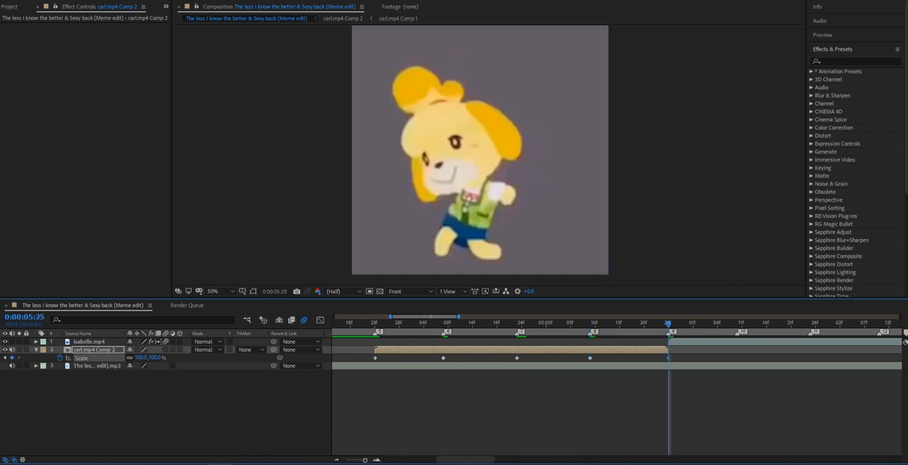
Set carl.mp4 Comp 2's Scale keyframe at beat marker 5 to 95%.
key("i")
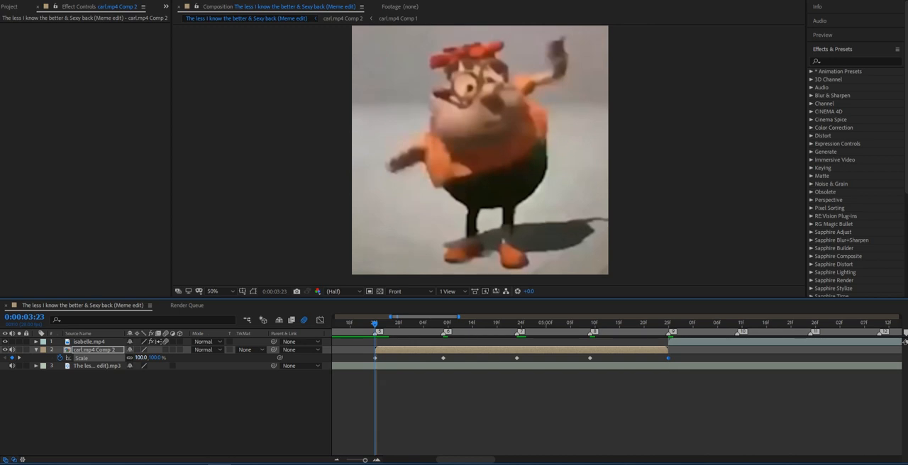
mouse_move(141, 358)
left_mouse_down()
mouse_move(159, 359)
mouse_move(135, 358)
left_mouse_up()
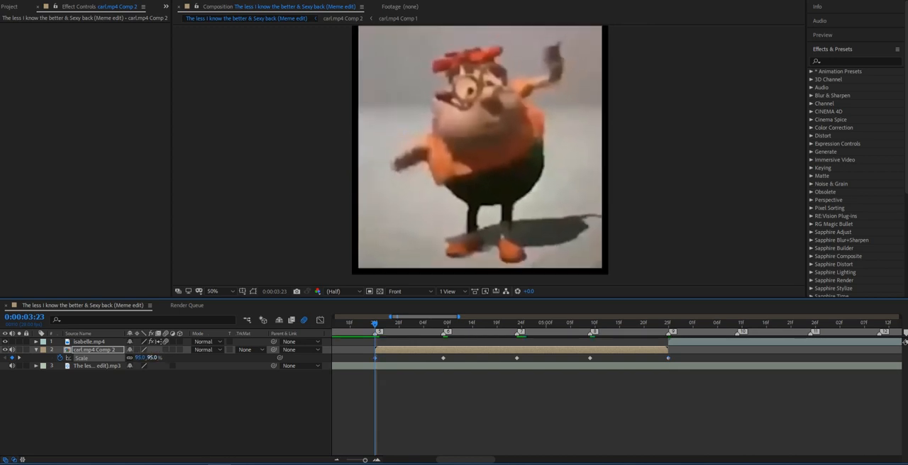
left_click(94, 350)
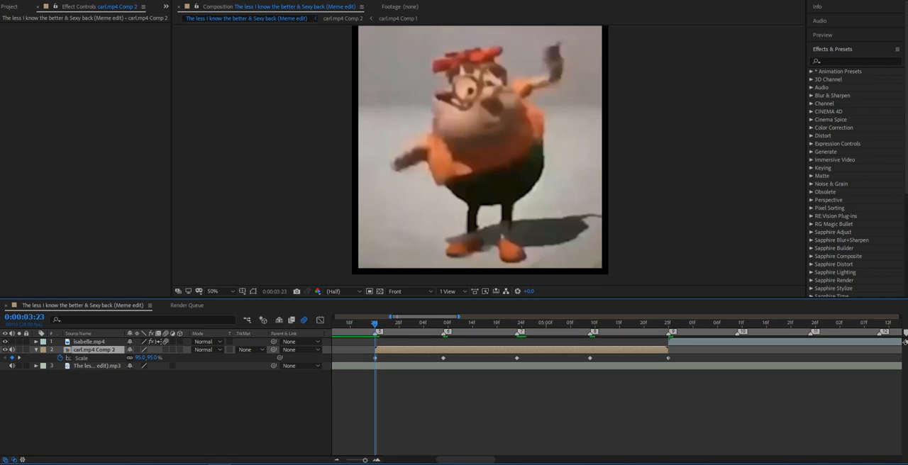
Copy the Motion Tile effect from the carl.mp4 Comp 1 layer inside carl.mp4 Comp 2 and paste it onto the carl.mp4 Comp 2 layer.
left_click(847, 62)
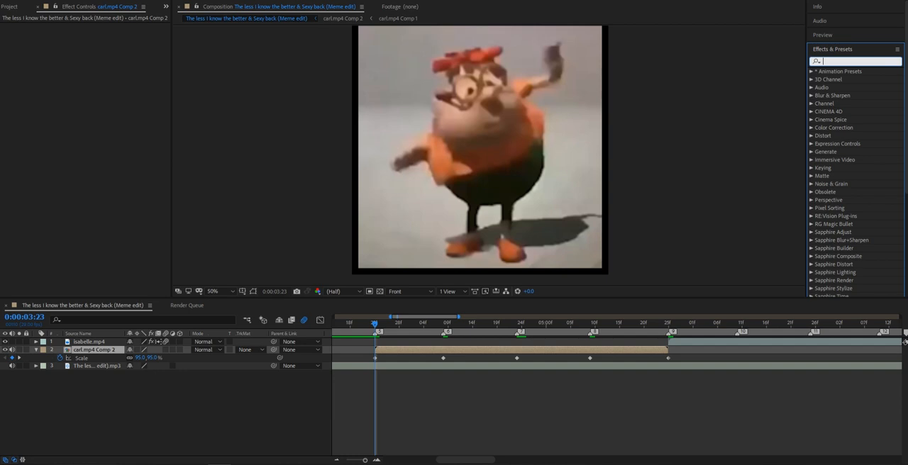
double_click(94, 350)
double_click(88, 341)
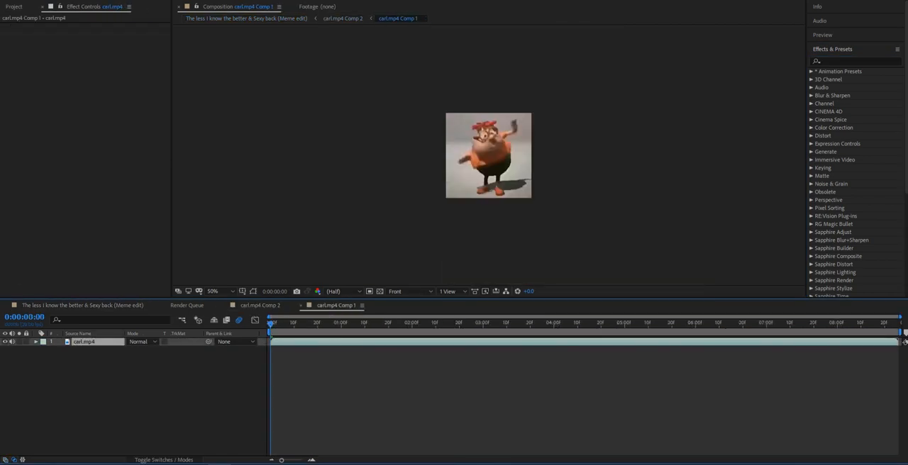
key("ctrl+w")
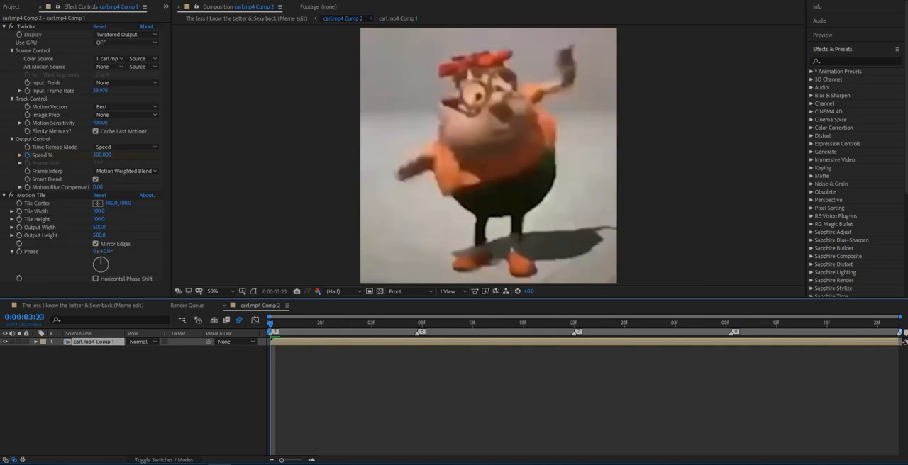
left_click(32, 195)
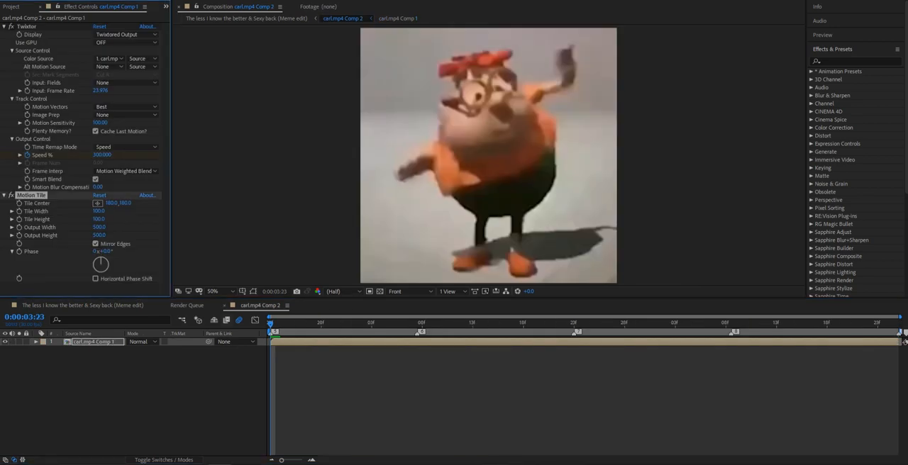
key("ctrl+w")
left_click(95, 349)
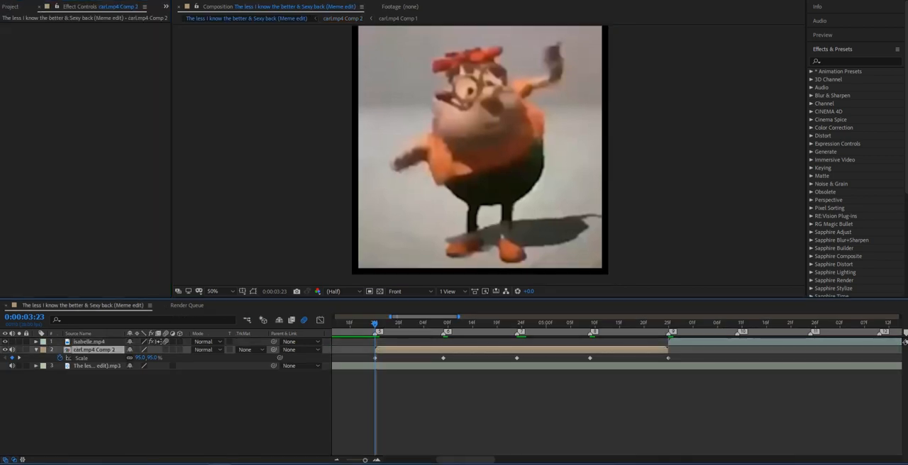
key("ctrl+v")
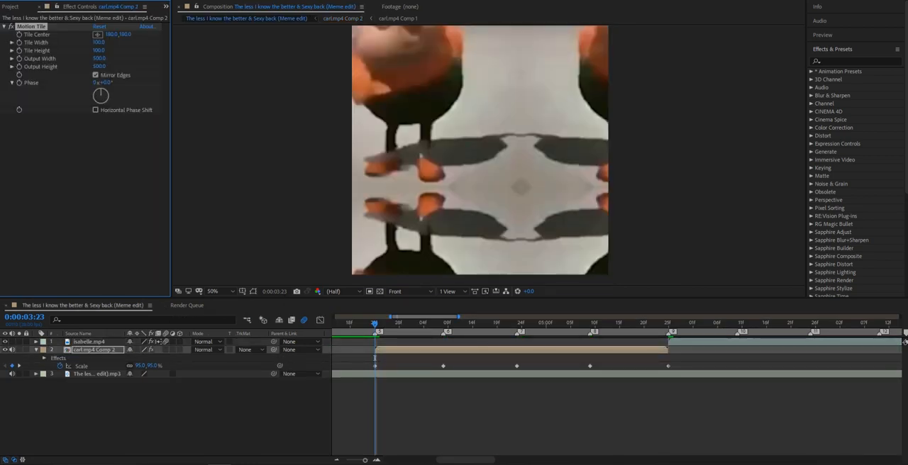
left_click(94, 349)
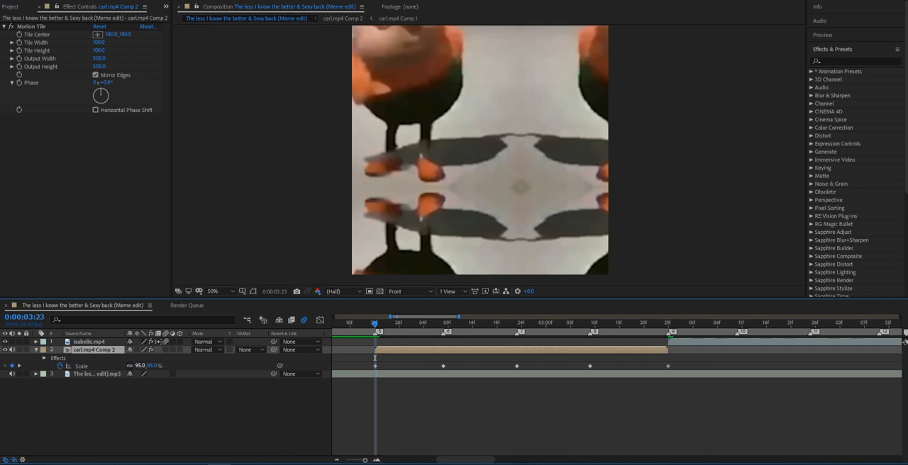
Reposition carl.mp4 Comp 2 to about 942, 902 so the main image fills the frame, and set its Scale to 100%.
mouse_move(142, 366)
left_mouse_down()
mouse_move(117, 366)
mouse_move(133, 366)
left_mouse_up()
left_click(95, 350)
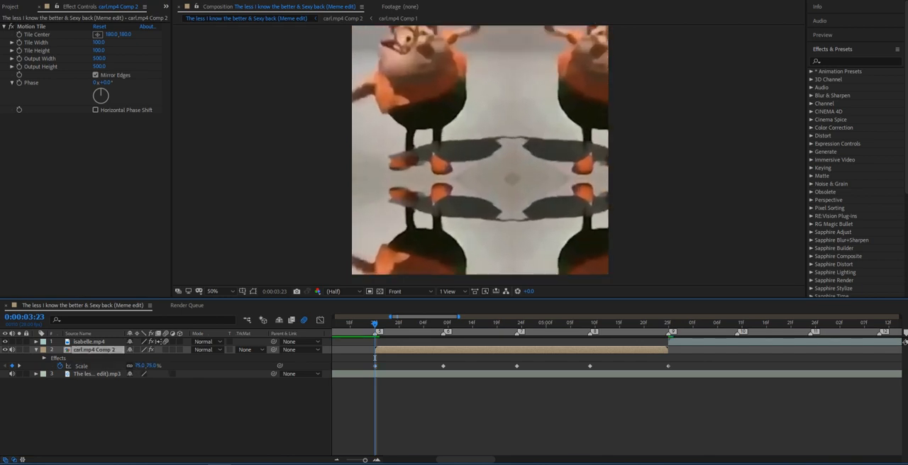
left_click_drag(454, 127, 516, 199)
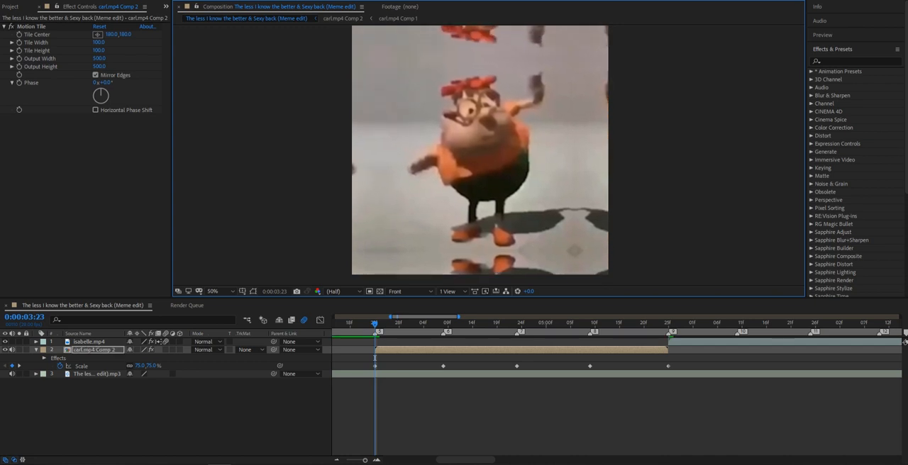
left_click(139, 365)
type("100")
key("Return")
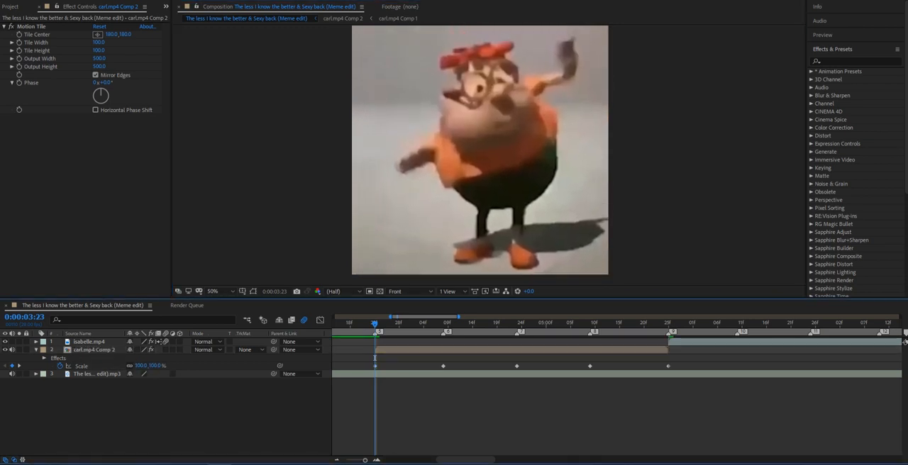
Separate carl.mp4 Comp 2's Position dimensions and add X and Y Position keyframes at beat marker 5.
key("p")
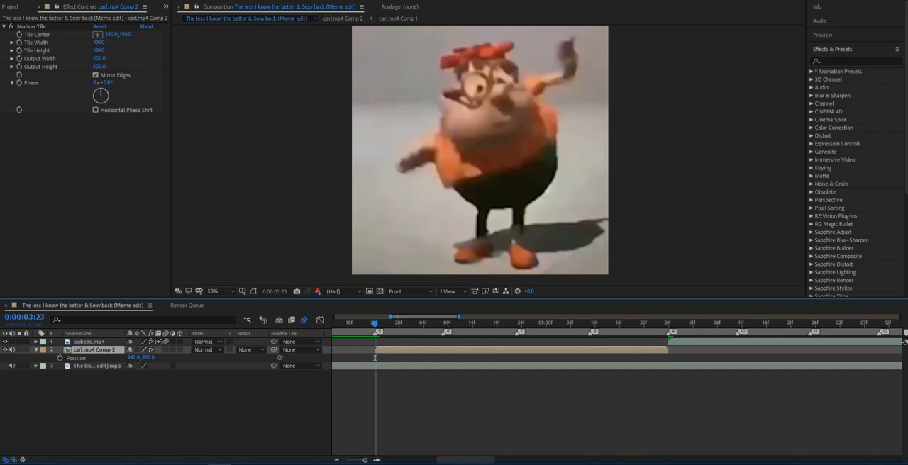
right_click(76, 358)
left_click(106, 275)
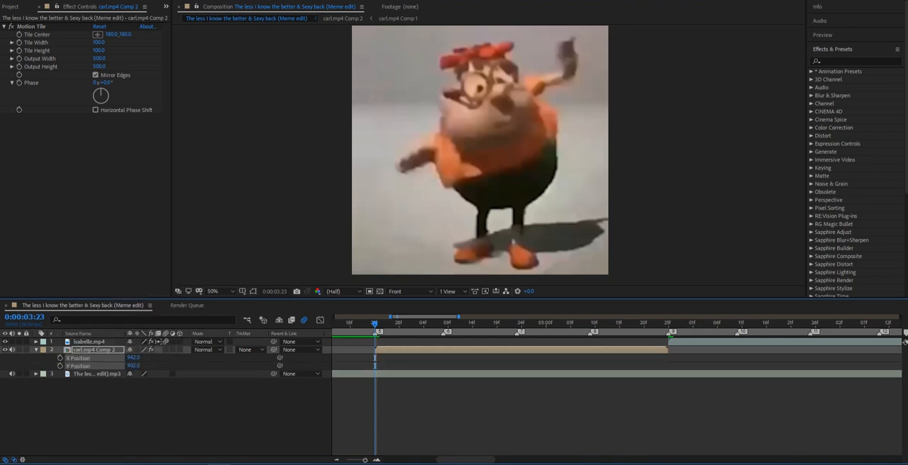
left_click(191, 405)
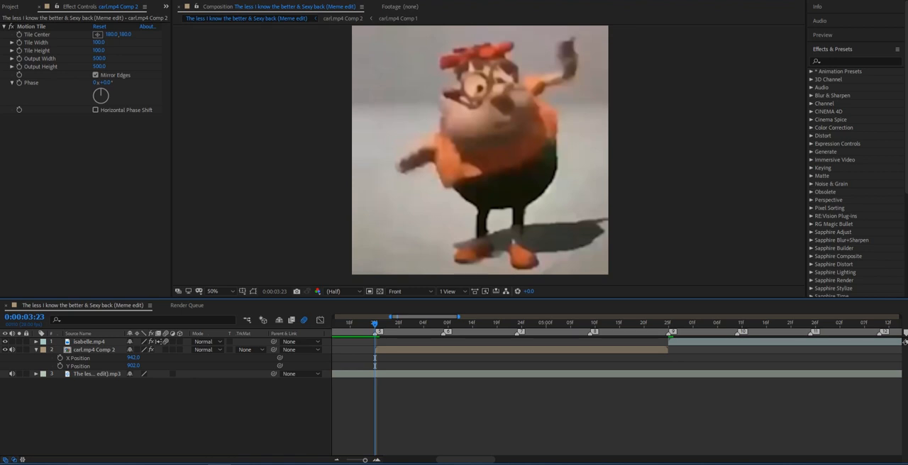
left_click(60, 358)
left_click(60, 366)
Keyframe carl.mp4 Comp 2's position at beat markers 6, 7 and 8, shifting it to X positions of about 685, 980 and 812.
left_click(443, 323)
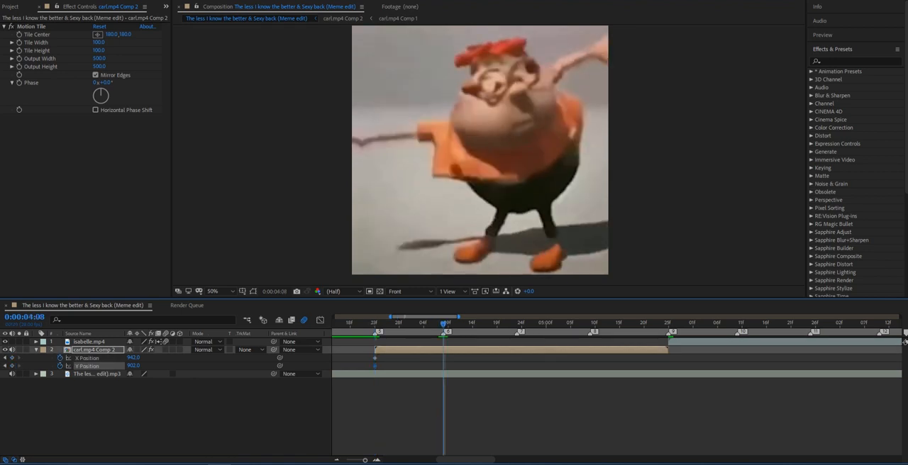
mouse_move(496, 156)
left_mouse_down()
mouse_move(435, 158)
mouse_move(524, 158)
mouse_move(484, 157)
left_mouse_up()
left_click(517, 324)
key("k")
left_click_drag(662, 324, 668, 323)
left_click(496, 167)
key("ctrl+z")
Preview carl.mp4 Comp 2's position movement from just before beat marker 5.
left_click(639, 323)
left_click_drag(639, 323, 364, 323)
left_click(397, 411)
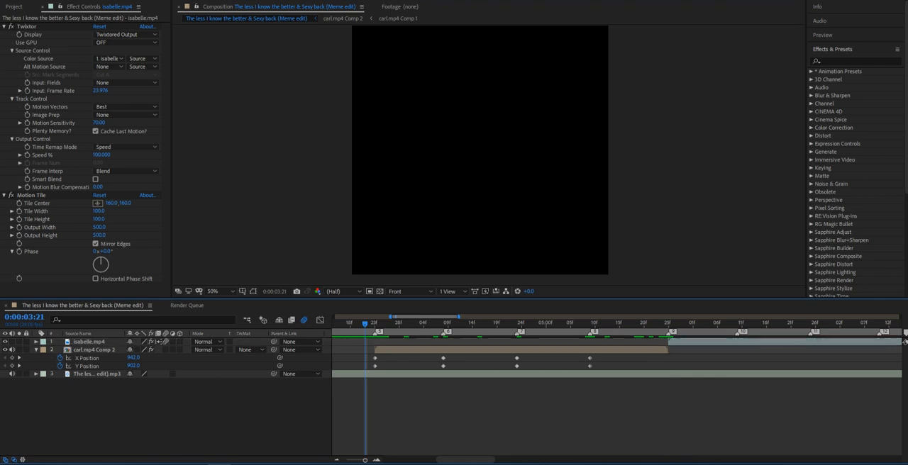
key("space")
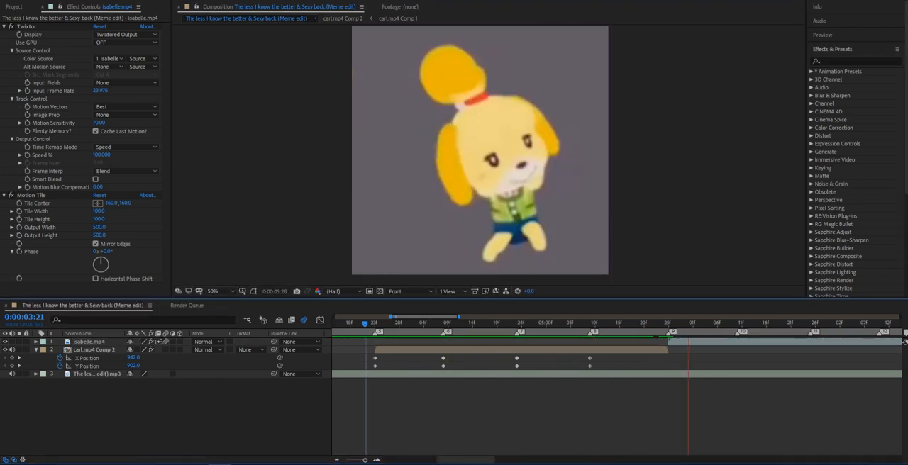
left_click(350, 323)
key("space")
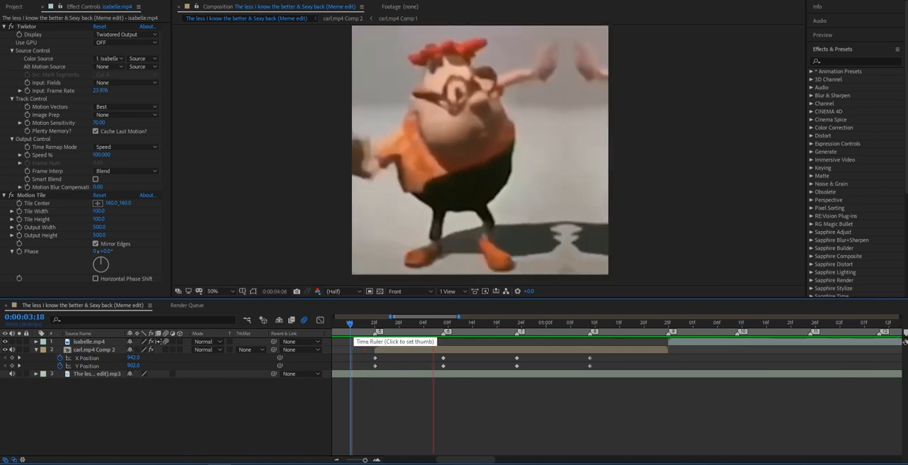
left_click(422, 323)
Apply Easy Ease to all of carl.mp4 Comp 2's X and Y Position keyframes.
left_click_drag(605, 358, 370, 367)
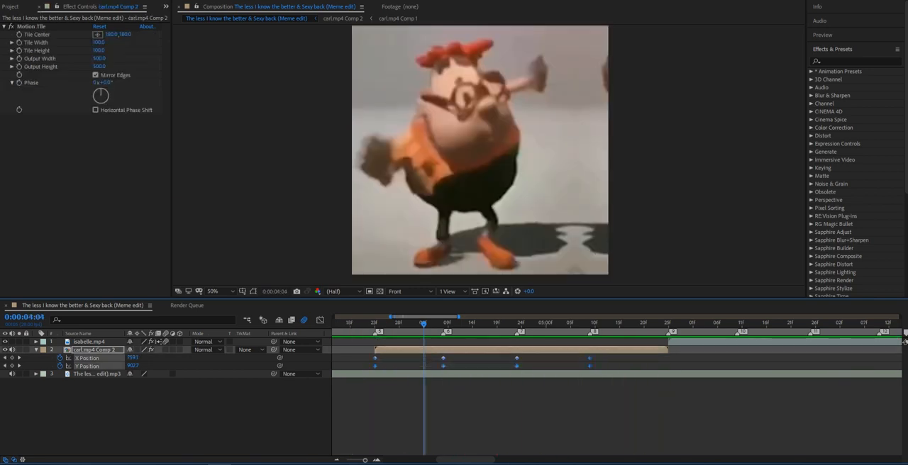
key("F9")
key("o")
left_click_drag(668, 324, 628, 324)
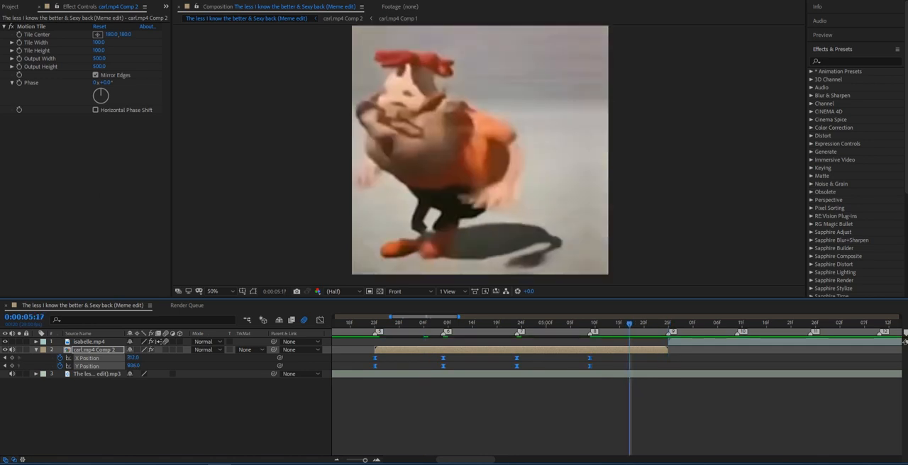
left_click(629, 411)
left_click(631, 349)
left_click(681, 342)
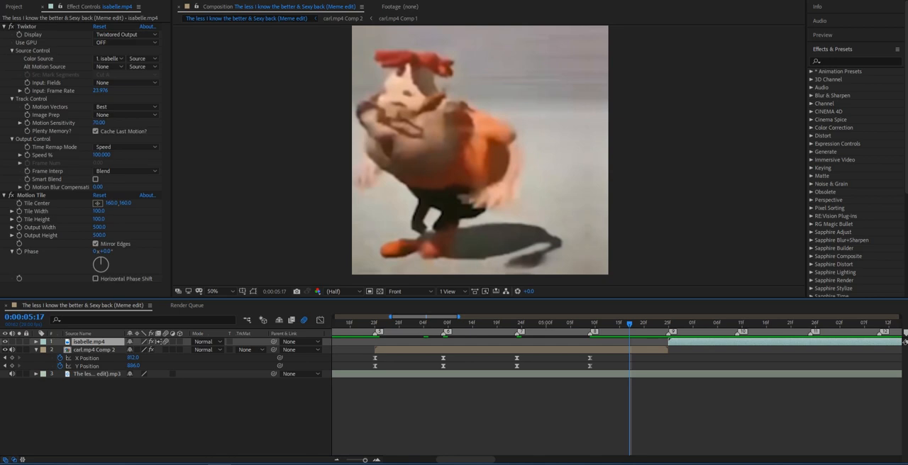
Open the Graph Editor for X Position and shape the curve from marker 5 to 6 to start steeply and level off.
left_click(589, 366)
left_click(603, 404)
left_click(589, 358)
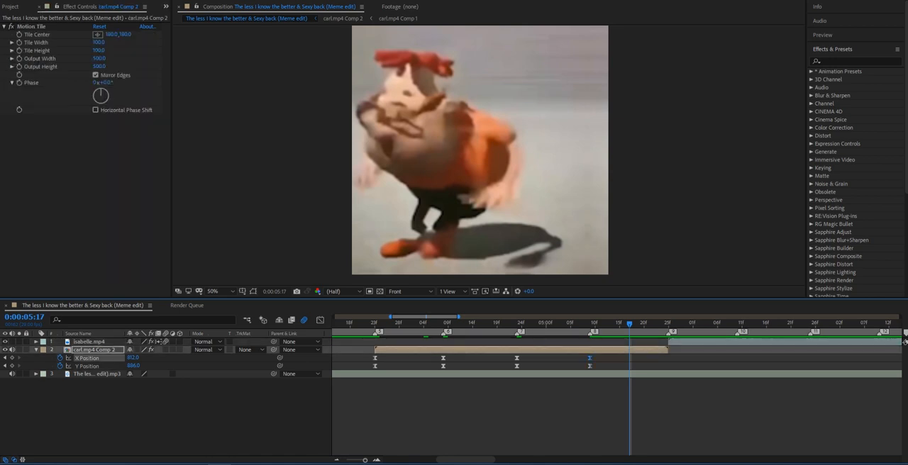
left_click(320, 320)
left_click(375, 358)
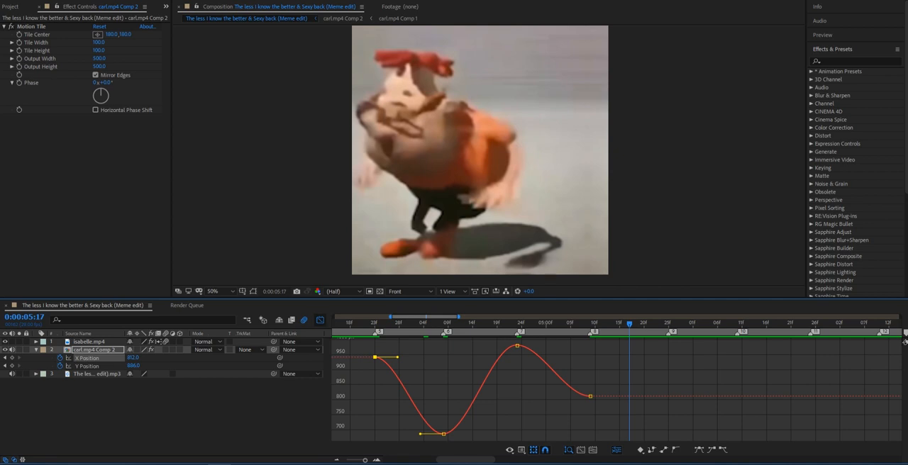
left_click_drag(397, 357, 375, 416)
left_click_drag(420, 434, 398, 434)
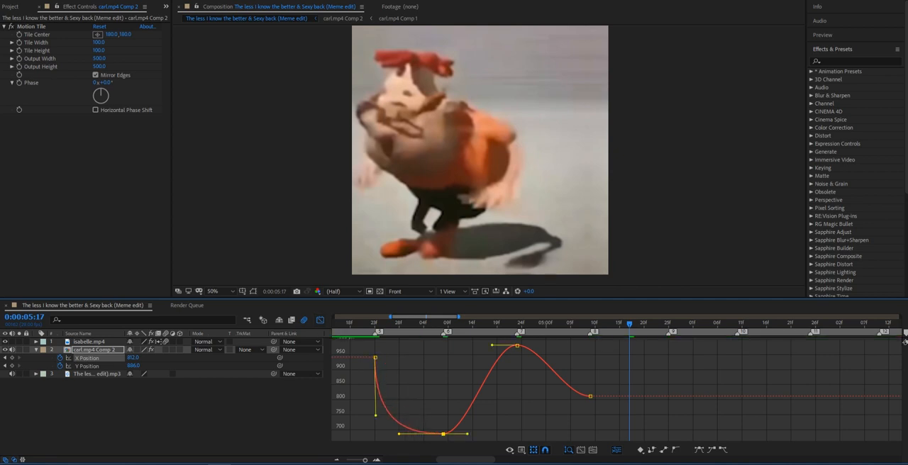
Shape the X Position curves from marker 6 to 7 and 7 to 8 to start steeply and level off, and preview the motion.
left_click_drag(468, 434, 445, 361)
left_click(517, 345)
left_click_drag(492, 345, 462, 345)
left_click_drag(542, 345, 541, 396)
left_click(355, 327)
key("space")
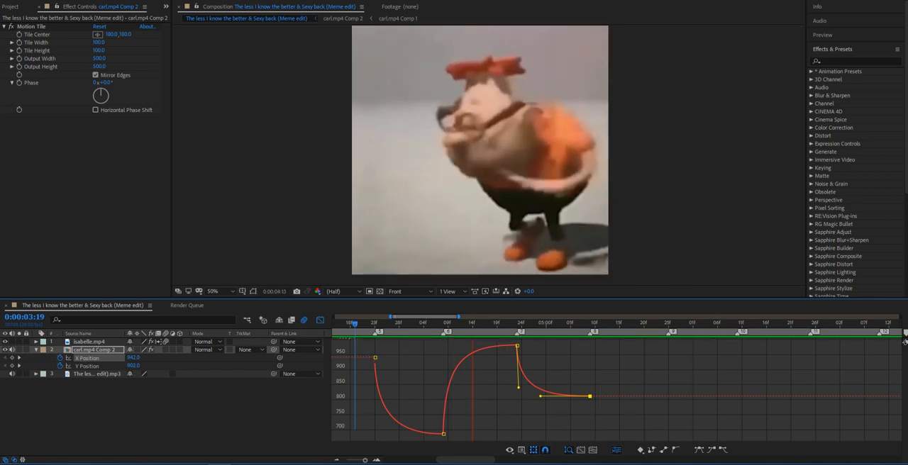
key("space")
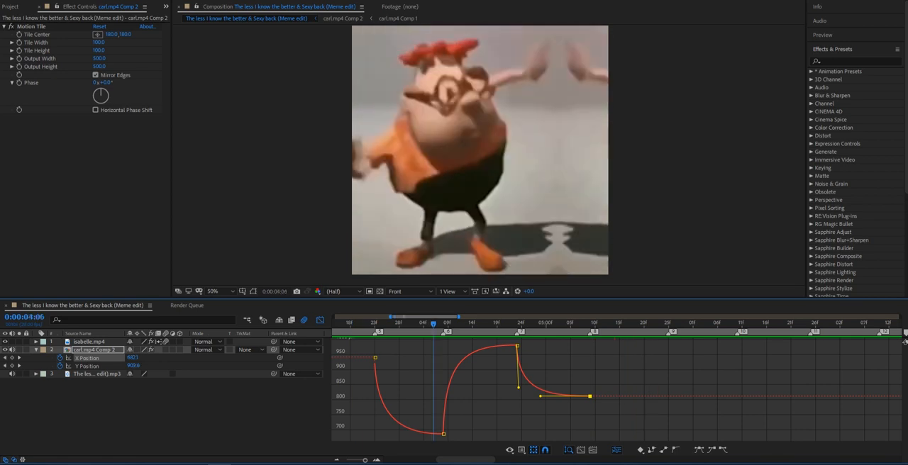
Try reshaping the X Position curve from marker 7 to 8 to start slowly and end steeply.
left_click(375, 357)
left_click(513, 345)
left_click(540, 365)
key("ctrl+a")
left_click_drag(518, 388, 585, 345)
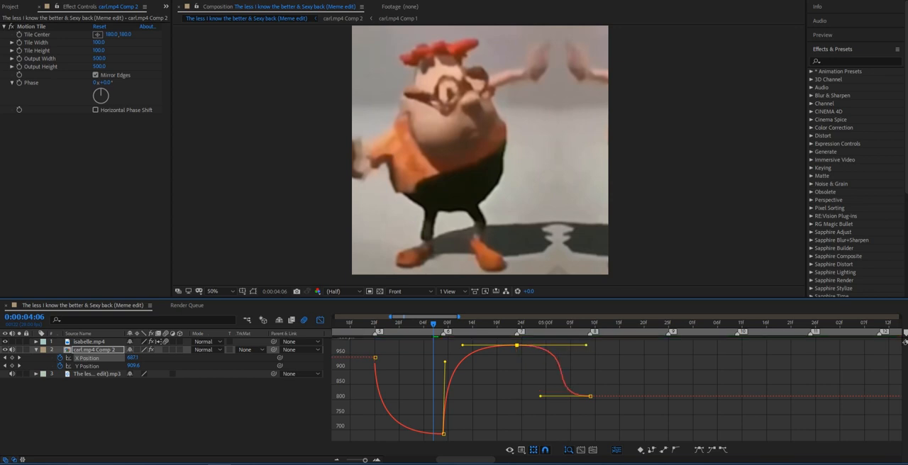
left_click_drag(541, 396, 587, 360)
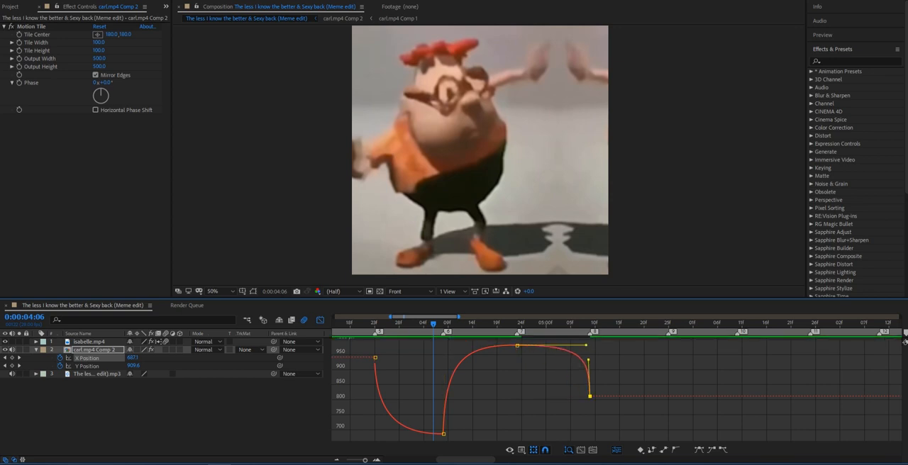
Try slow-start, steep-end X Position curves from marker 5 to 6 and 6 to 7, and preview the motion.
left_click_drag(462, 345, 514, 422)
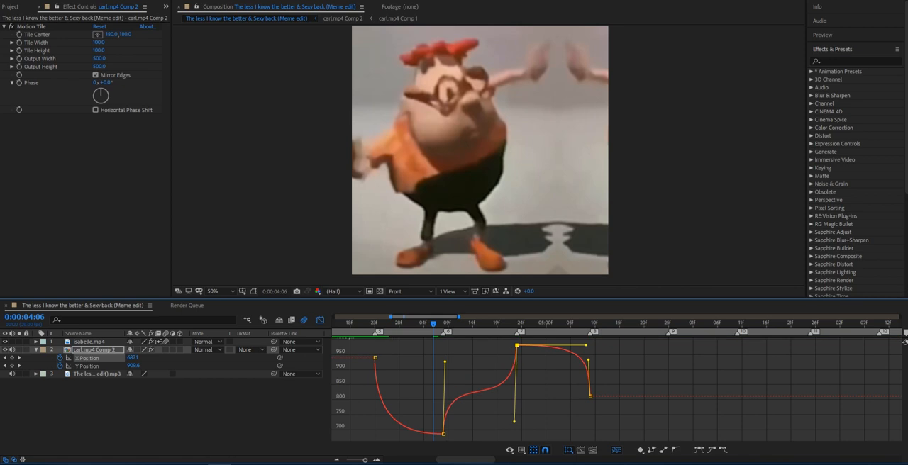
left_click_drag(445, 362, 508, 434)
left_click_drag(398, 434, 441, 347)
left_click_drag(375, 415, 440, 372)
left_click(412, 390)
left_click(366, 324)
key("space")
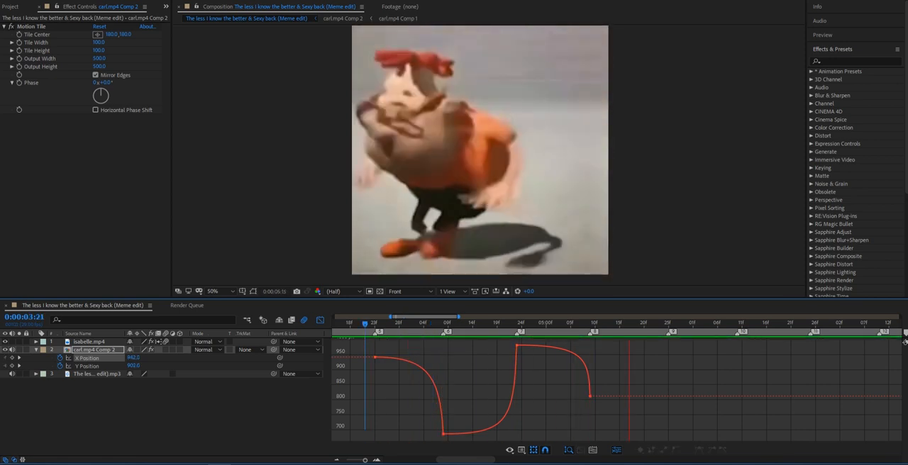
key("space")
Restore the steep-start, level-end X Position curves between all four keyframes and preview the motion.
left_click_drag(398, 324, 433, 324)
left_click(443, 434)
left_click_drag(424, 357, 376, 416)
left_click_drag(441, 347, 399, 434)
left_click(517, 345)
left_click_drag(508, 434, 462, 345)
left_click_drag(589, 360, 541, 396)
left_click_drag(585, 346, 518, 387)
left_click(369, 324)
key("space")
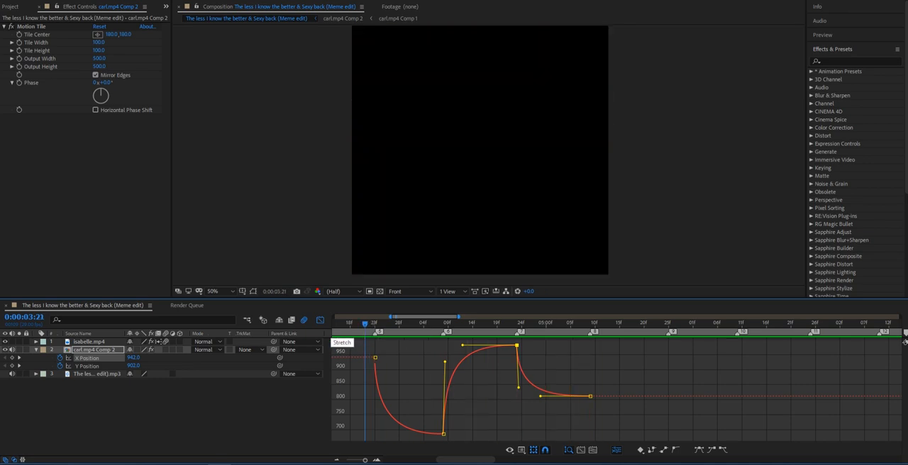
Close the X Position graph and the layer's Position properties, and move the current time to marker 5.
left_click(320, 320)
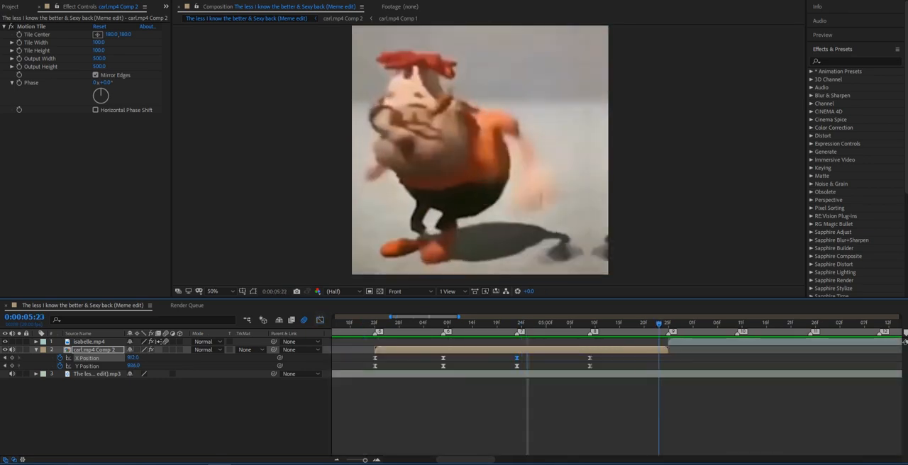
key("Page_Up")
key("Page_Up")
key("Page_Up")
key("Page_Up")
key("Page_Up")
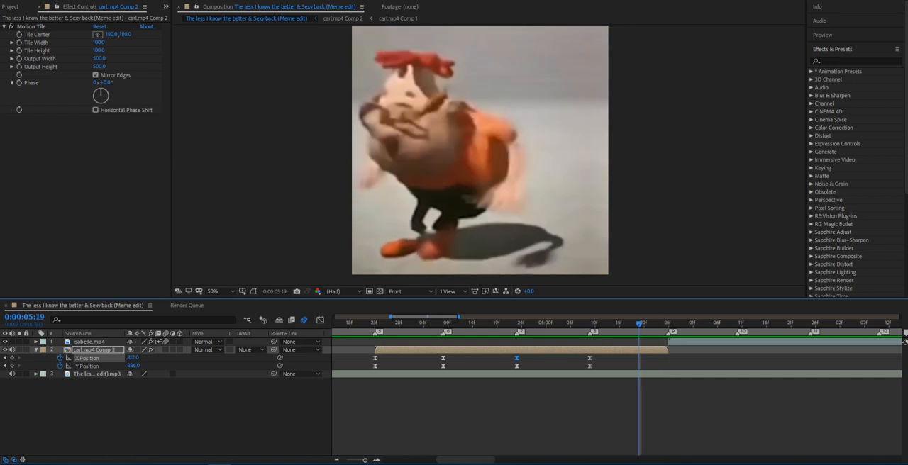
key("F2")
key("u")
key("j")
key("j")
key("j")
key("j")
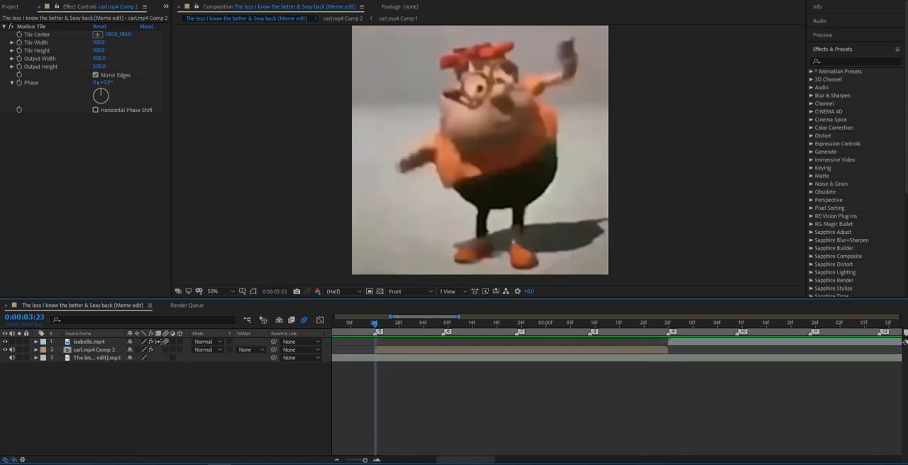
Add Rotation keyframes to the carl.mp4 Comp 2 layer at markers 5, 6, 7, 8 and 9.
left_click(94, 350)
key("r")
key("alt+shift+r")
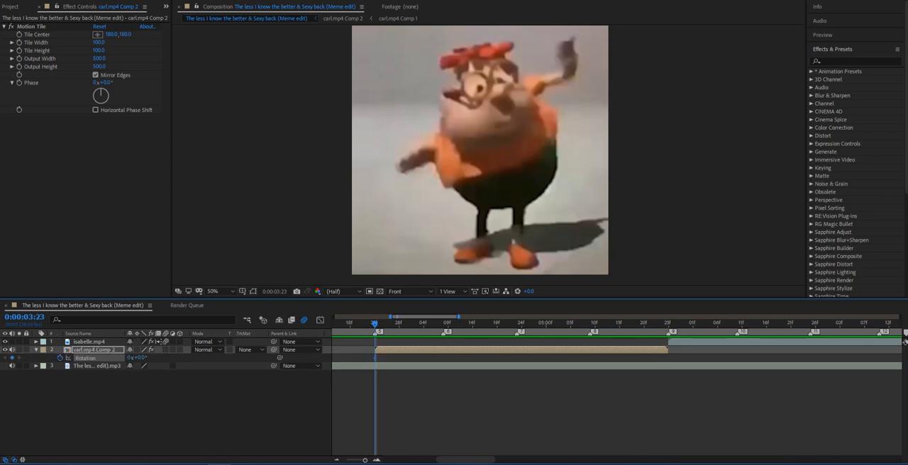
key("k")
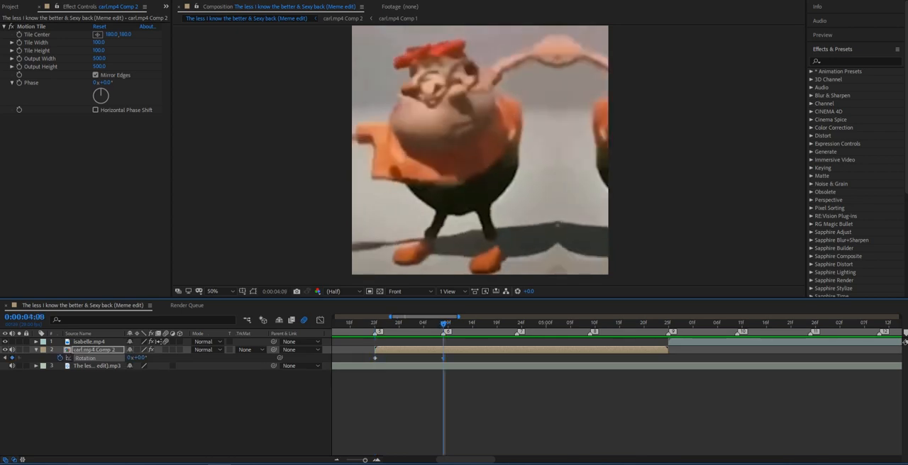
key("k")
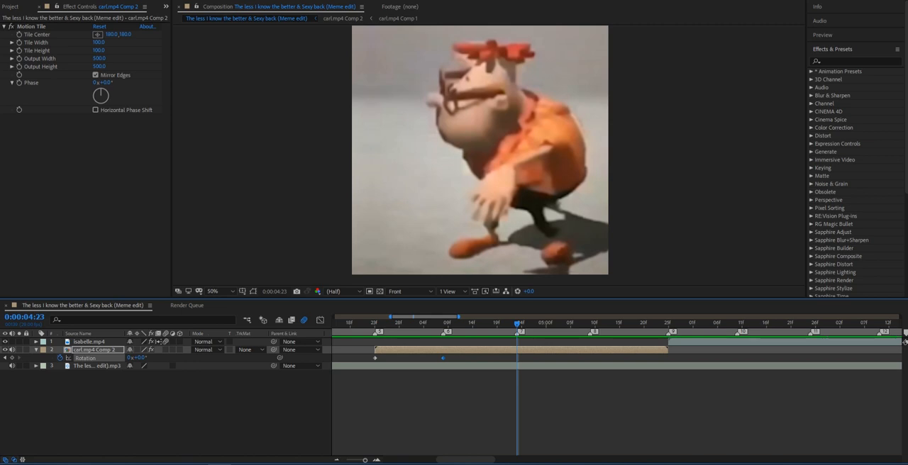
key("k")
key("alt+shift+r")
key("k")
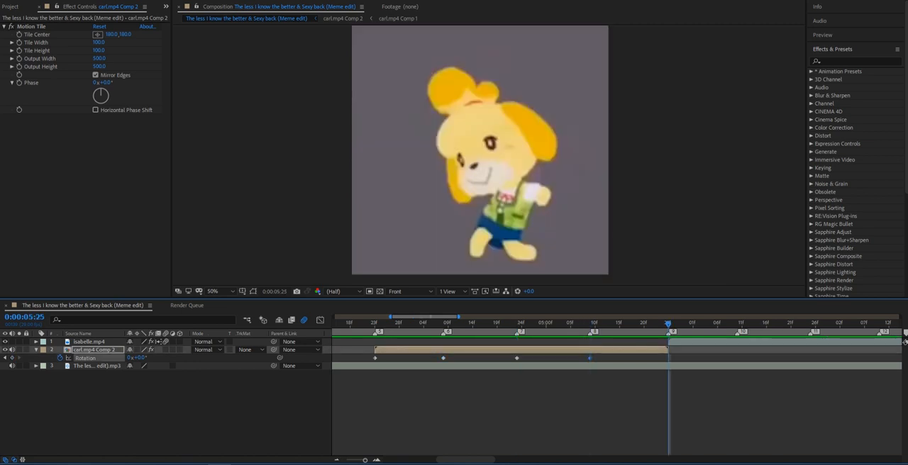
Set the Rotation keyframes to 3° at marker 5, -3° at marker 6 and 3° at marker 7.
key("i")
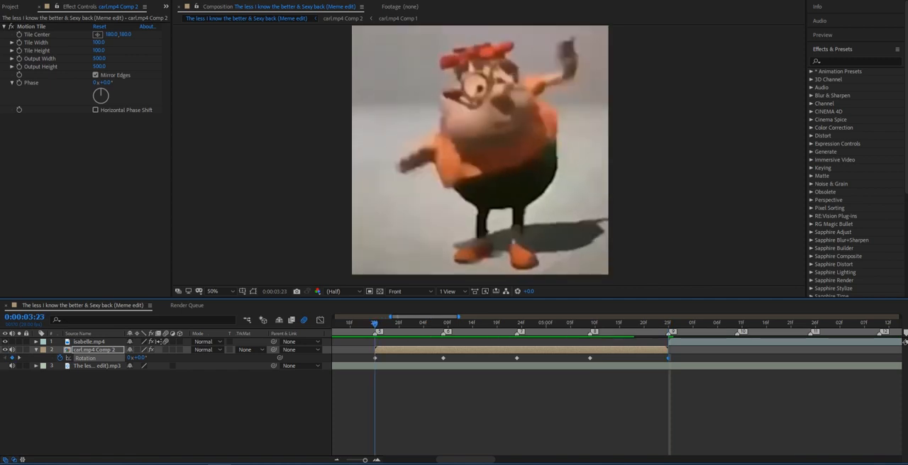
key("k")
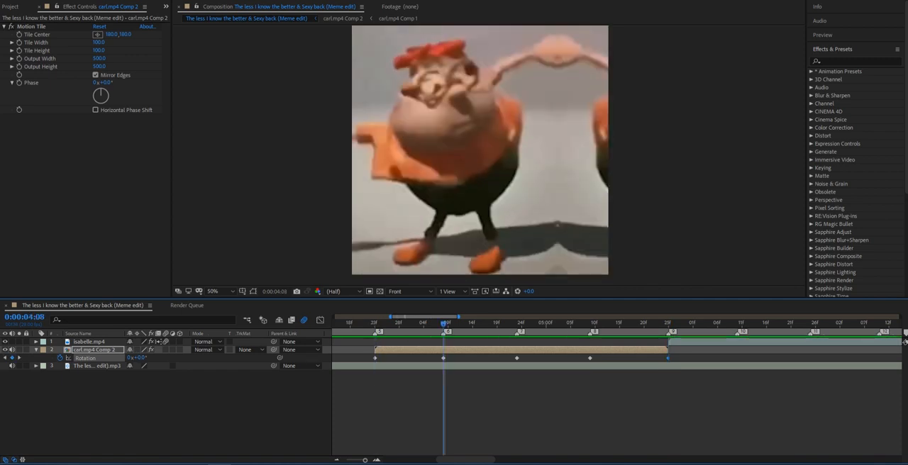
key("i")
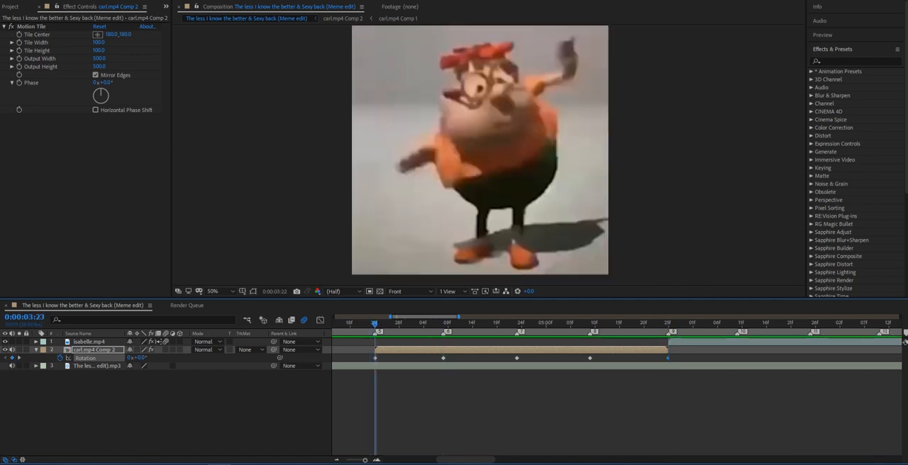
key("Return")
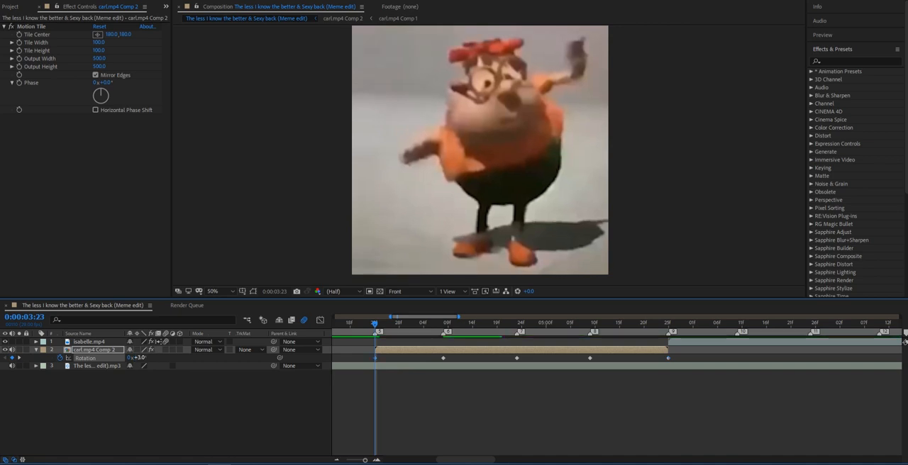
key("k")
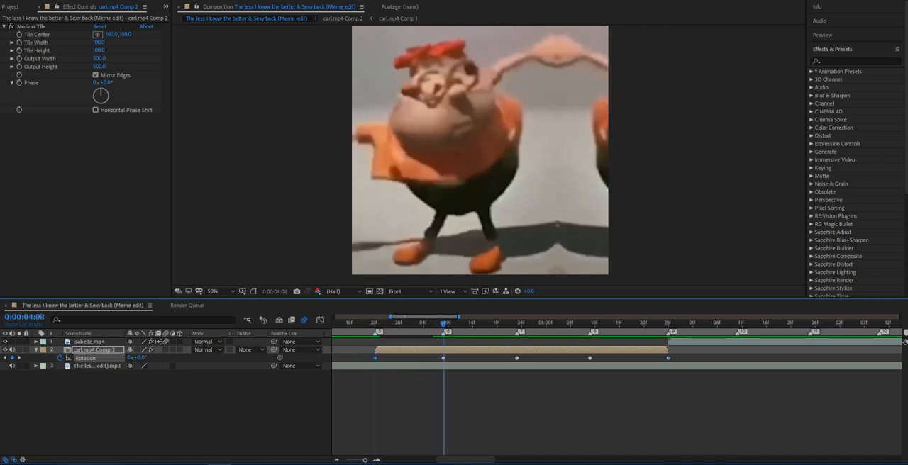
left_click(139, 357)
type("-3")
key("Return")
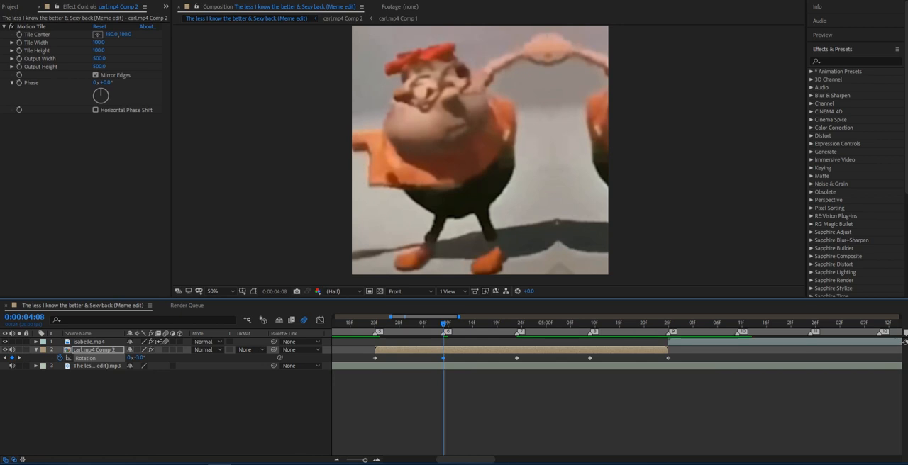
key("k")
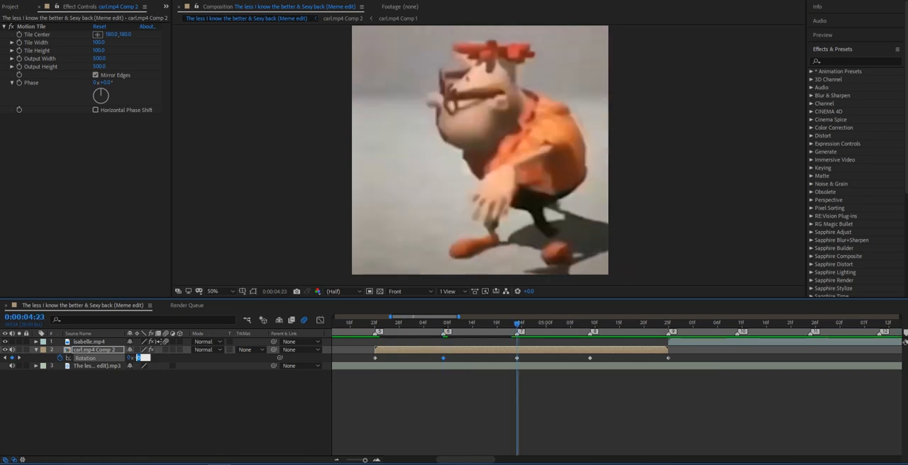
type("3")
key("Return")
Set the Rotation keyframes to 0° at marker 8 and -3° at marker 9.
key("k")
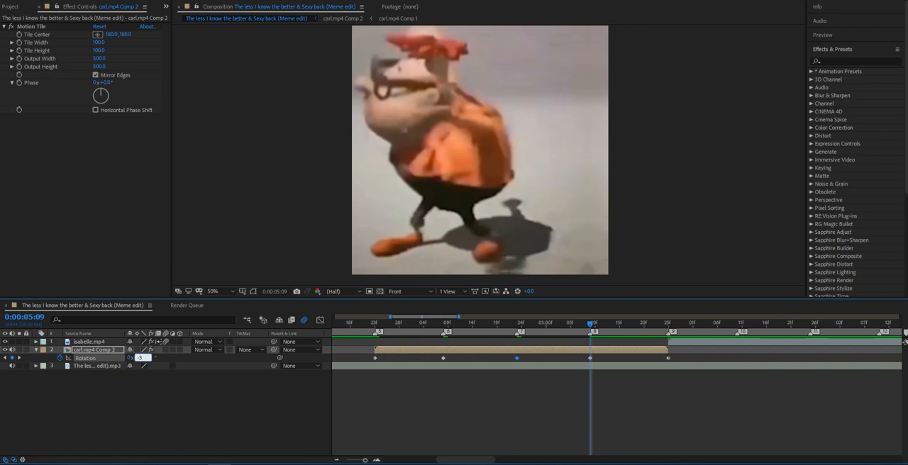
type("-3")
key("Return")
left_click(142, 358)
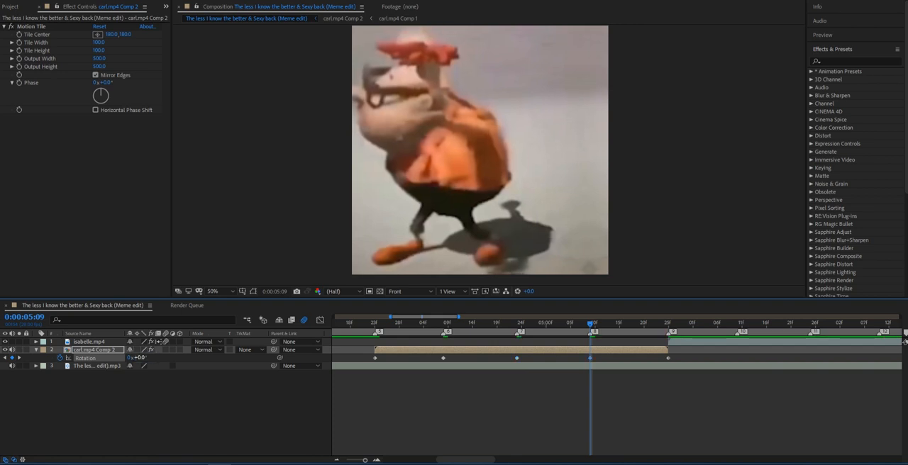
type("0")
key("Return")
key("k")
left_click(141, 358)
key("Return")
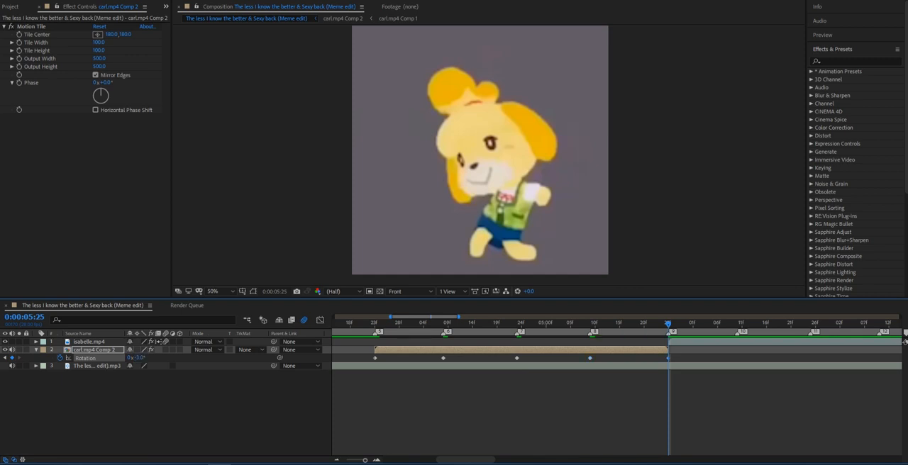
Apply Easy Ease to all five Rotation keyframes and preview the motion from just before marker 5.
left_click_drag(676, 359, 369, 356)
key("F9")
key("ctrl+shift+a")
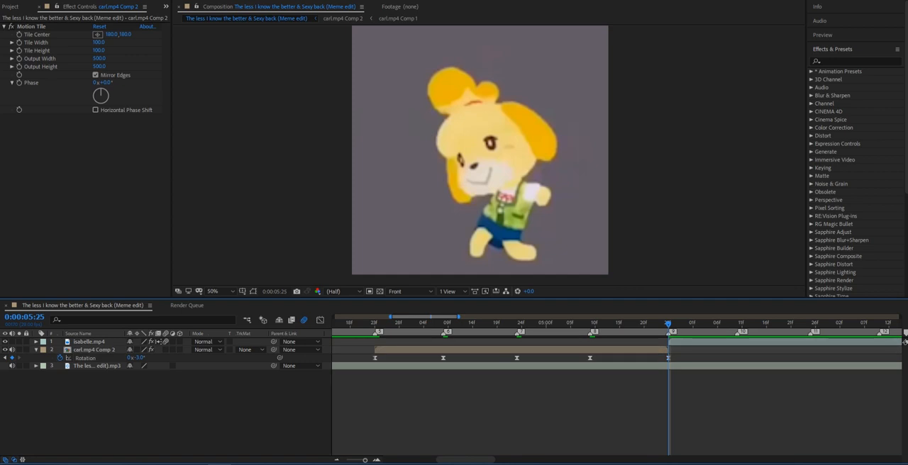
left_click(365, 324)
key("space")
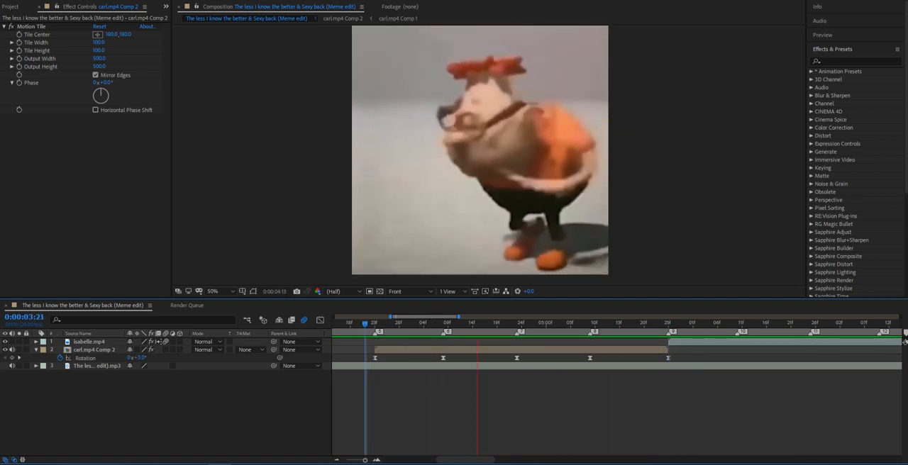
key("space")
Change the Rotation value at marker 6 and set the Rotation at marker 7 to -3°.
left_click_drag(483, 323, 443, 323)
left_click(149, 397)
left_click(140, 358)
key("Return")
left_click_drag(444, 323, 516, 323)
left_click(516, 359)
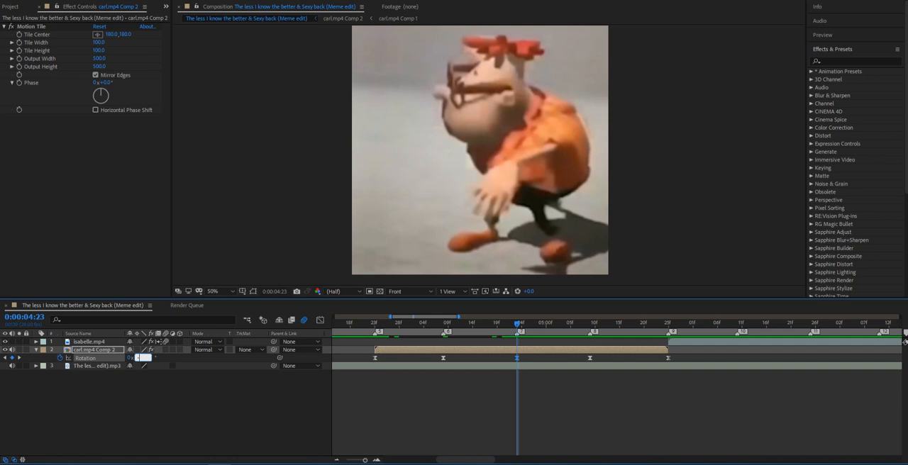
type("-3")
key("Return")
Set the Rotation at marker 9 to 3°, save the project and preview the edit.
key("space")
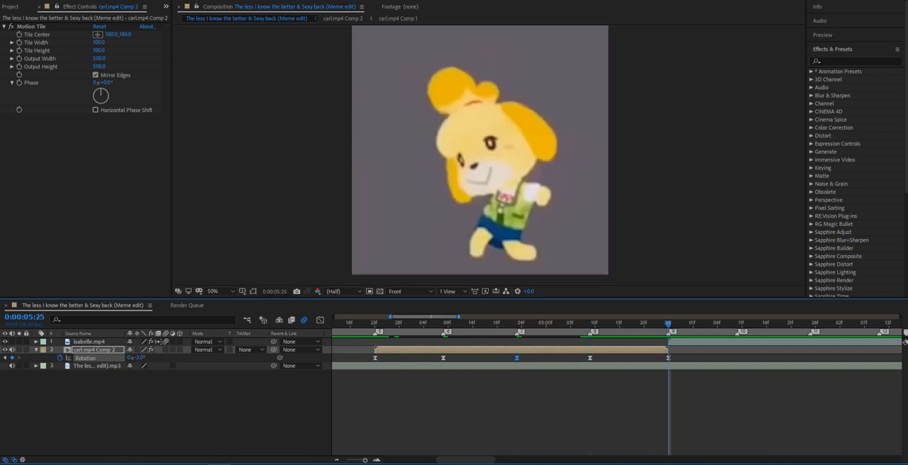
type("3")
key("Return")
key("ctrl+s")
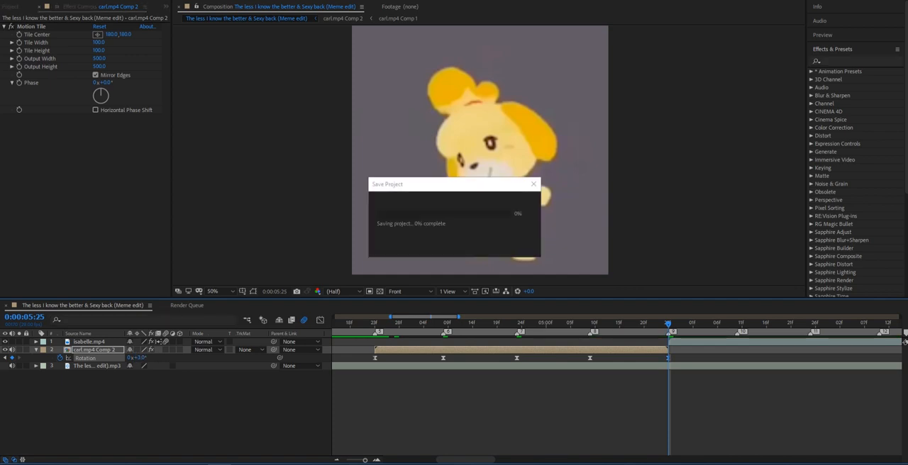
left_click(369, 324)
key("space")
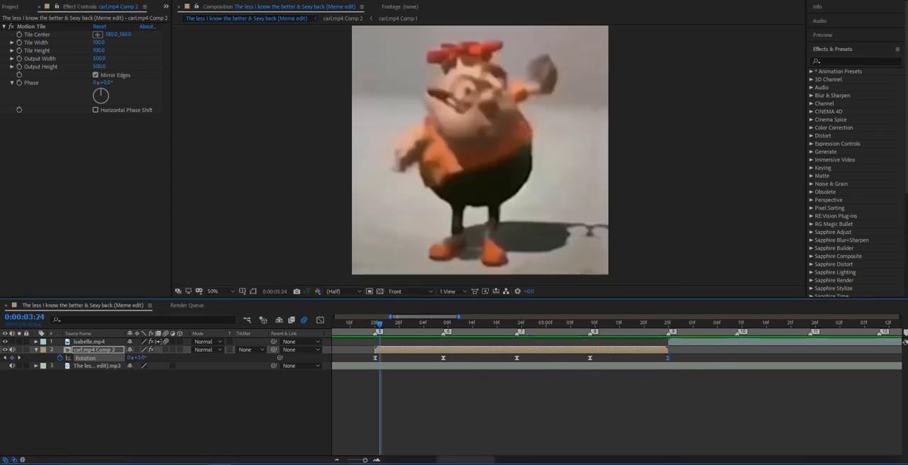
Set the carl.mp4 Comp 2 layer's Scale keyframes to 133% at marker 5, about 96% at marker 6 and 132% at marker 7.
key("u")
key("s")
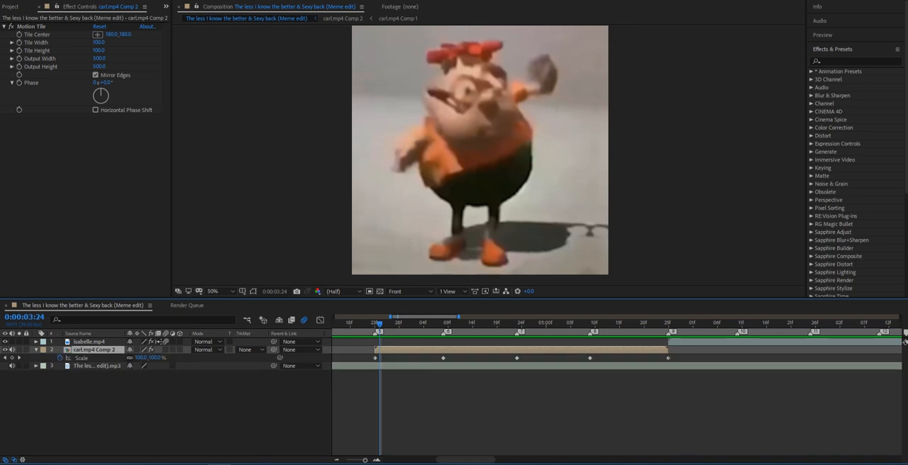
key("j")
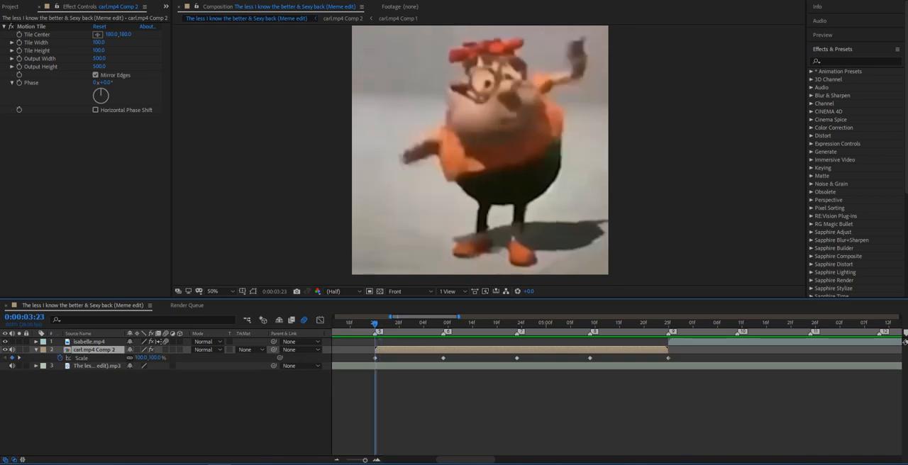
key("k")
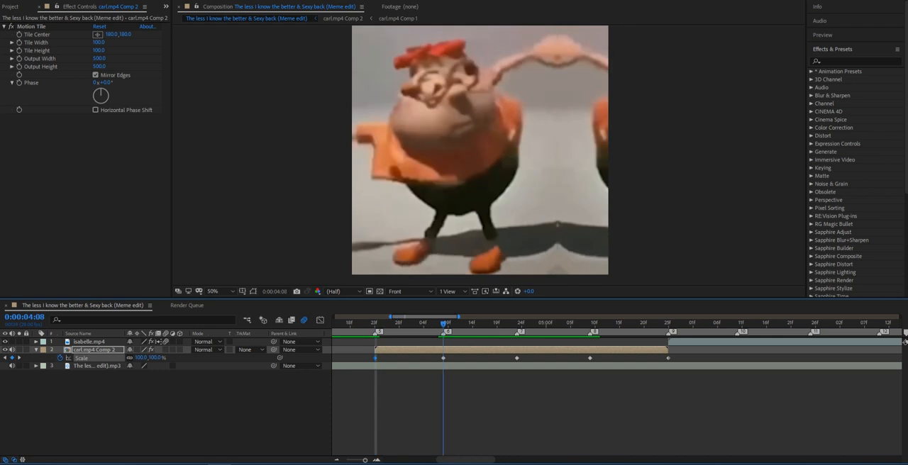
left_click_drag(141, 358, 177, 358)
key("k")
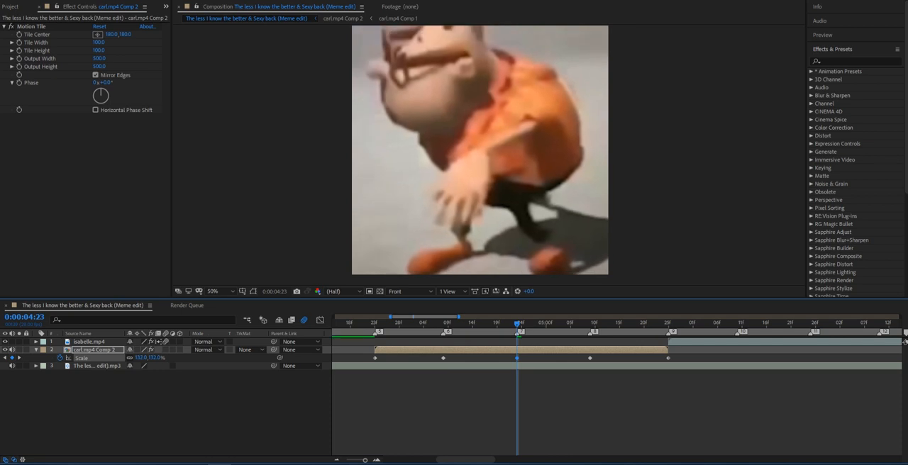
Set the Scale keyframes to about 92% at marker 8 and about 126% at marker 9.
key("k")
mouse_move(155, 358)
left_mouse_down()
mouse_move(138, 358)
mouse_move(150, 358)
left_mouse_up()
key("k")
left_click_drag(150, 358, 169, 358)
Apply Easy Ease to all five Scale keyframes and preview the zoom motion.
left_click(356, 357)
left_click_drag(356, 357, 677, 362)
left_click(624, 397)
left_click(369, 324)
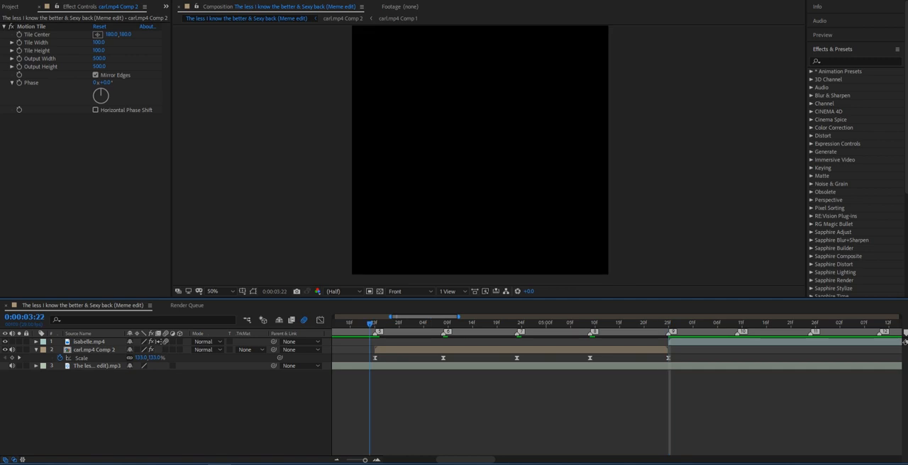
left_click(375, 358)
key("space")
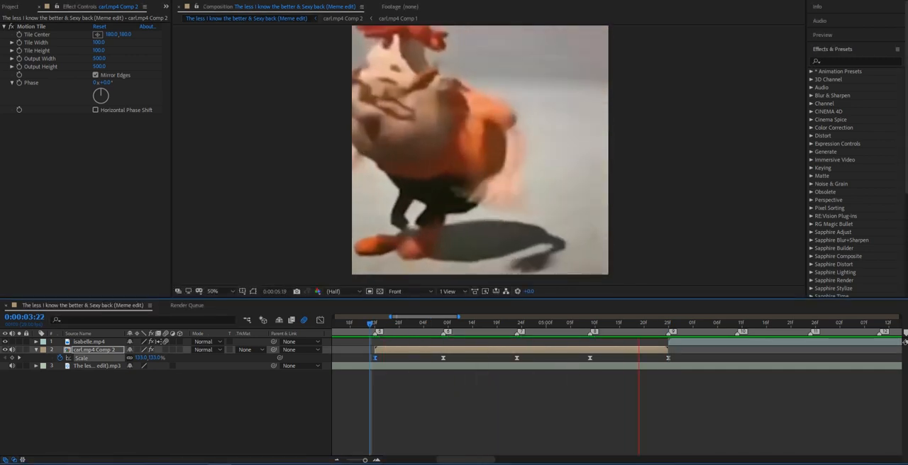
Shape the Scale curves to start steeply and level off up to marker 8, with a slow-start, steep-end curve to marker 9, and preview.
left_click(379, 324)
left_click(320, 320)
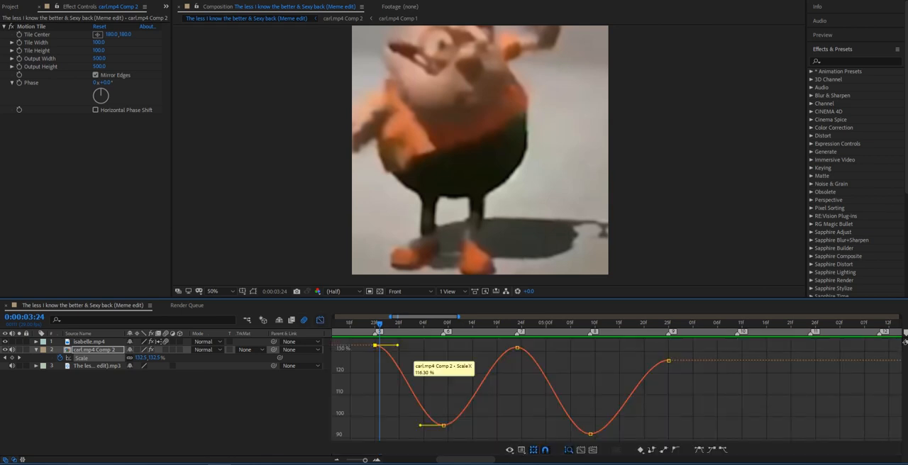
left_click_drag(397, 345, 399, 426)
left_click_drag(468, 426, 470, 348)
left_click_drag(541, 347, 521, 412)
left_click_drag(565, 433, 537, 434)
left_click_drag(615, 434, 664, 433)
left_click_drag(642, 361, 667, 406)
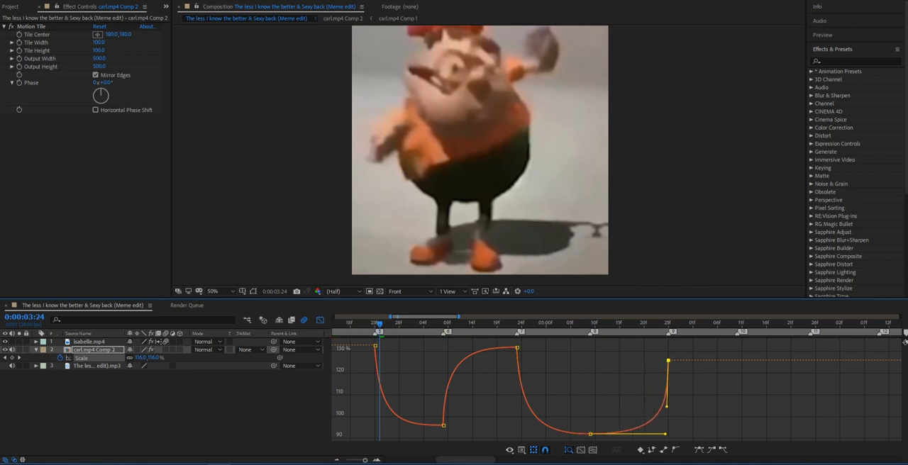
left_click(364, 324)
left_click_drag(365, 324, 370, 324)
key("space")
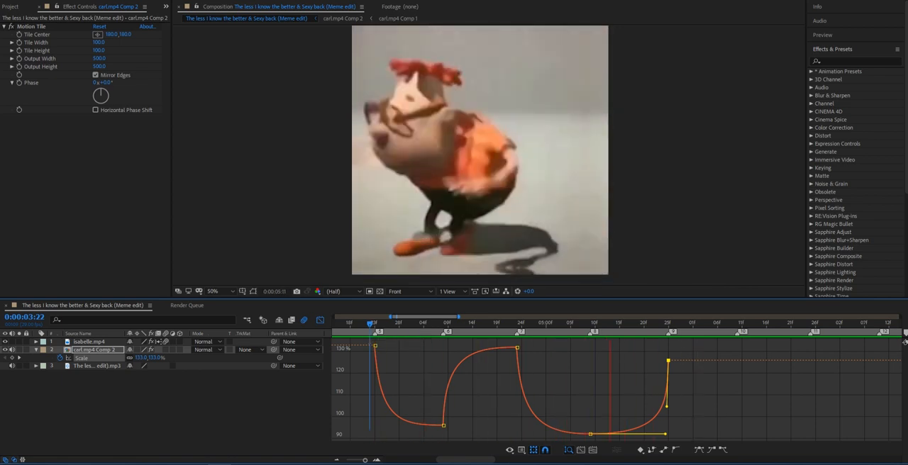
key("space")
View the Scale keyframes as a speed graph and return to the value graph.
right_click(611, 401)
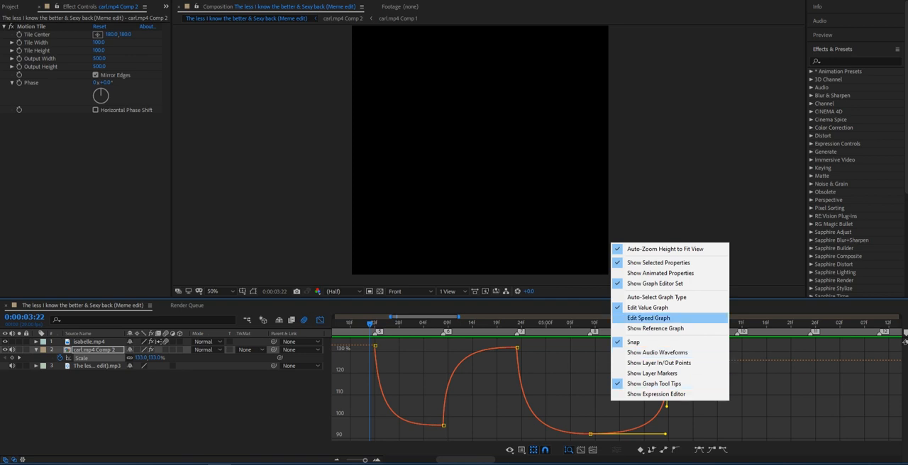
left_click(648, 317)
right_click(559, 358)
left_click(599, 283)
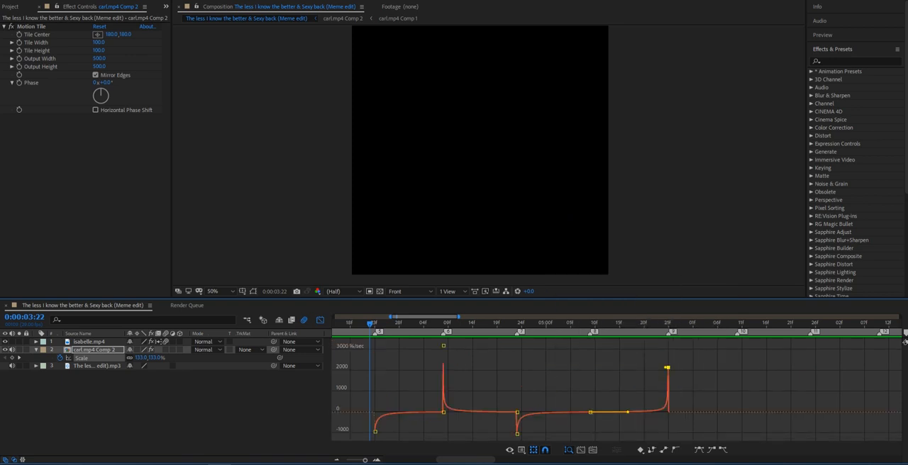
right_click(573, 357)
left_click(608, 394)
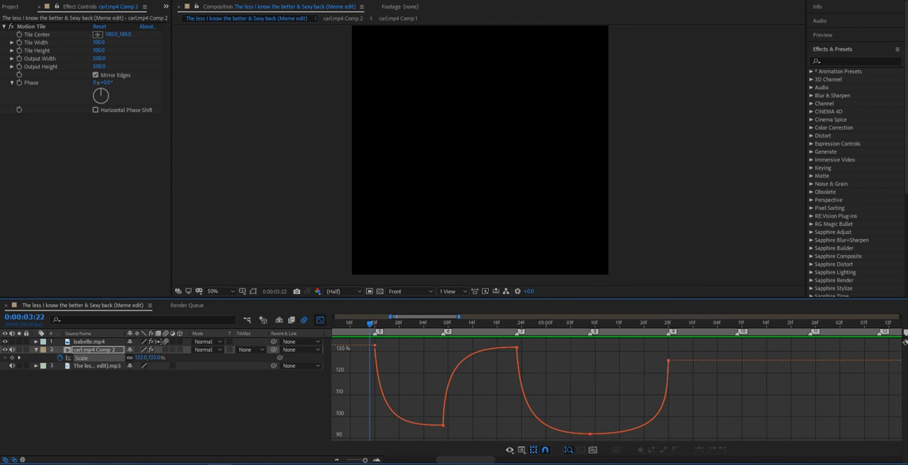
Pre-compose carl.mp4 Comp 2 into carl.mp4 Comp 3, moving all attributes into the new composition.
key("shift+F3")
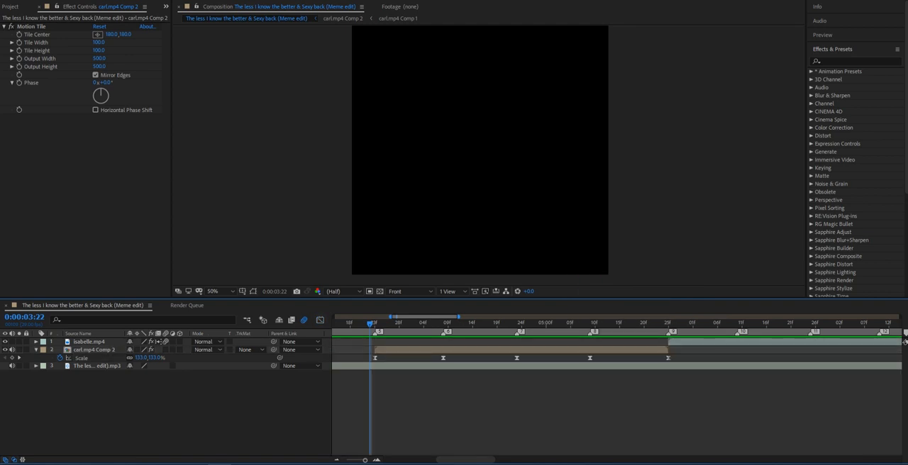
left_click(629, 323)
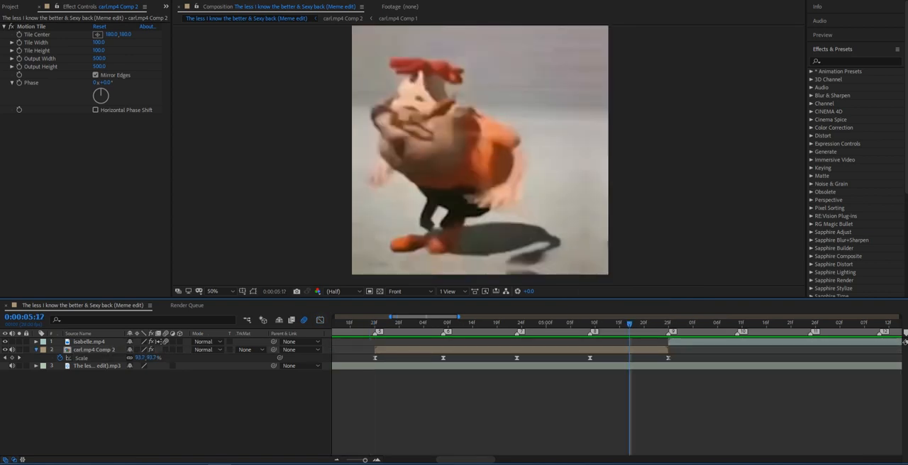
key("u")
right_click(495, 347)
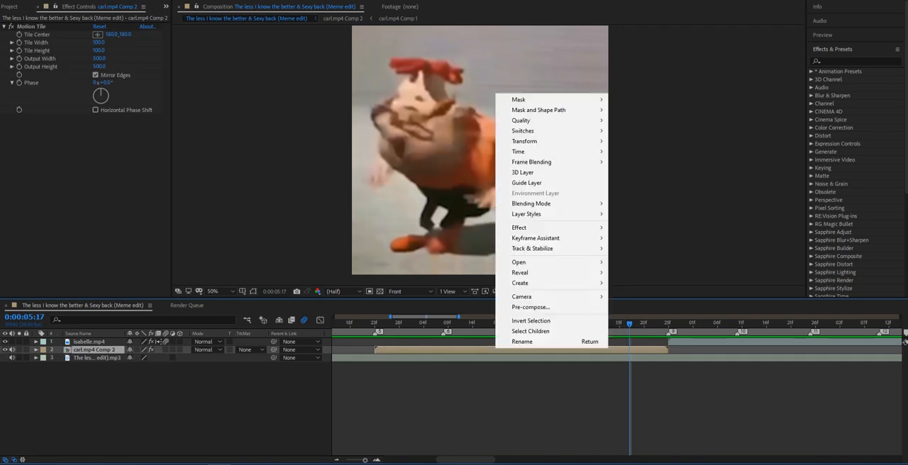
left_click(530, 307)
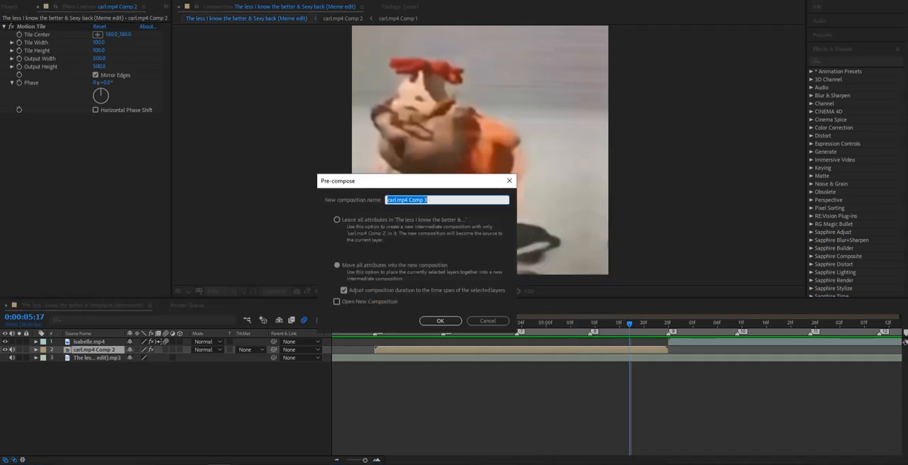
left_click(439, 321)
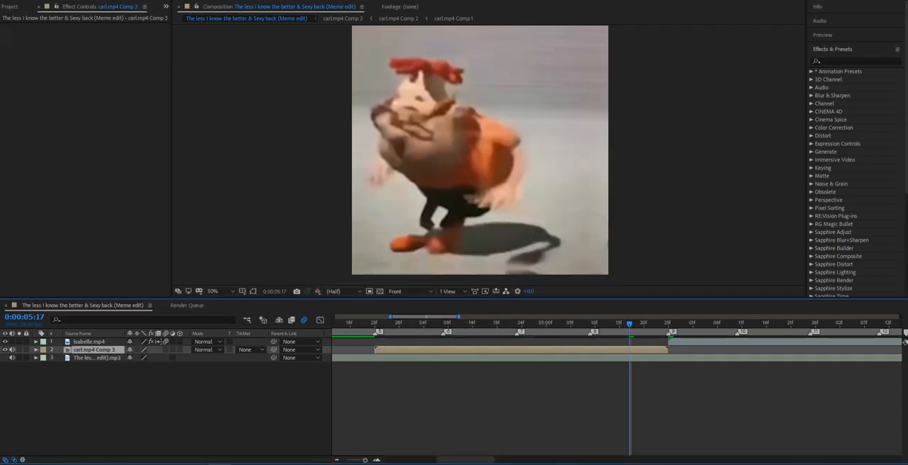
Separate the Position of carl.mp4 Comp 3 into X and Y, and try keyframing both dimensions.
key("p")
right_click(76, 358)
left_click(99, 264)
left_click(60, 358)
key("alt+shift+Left")
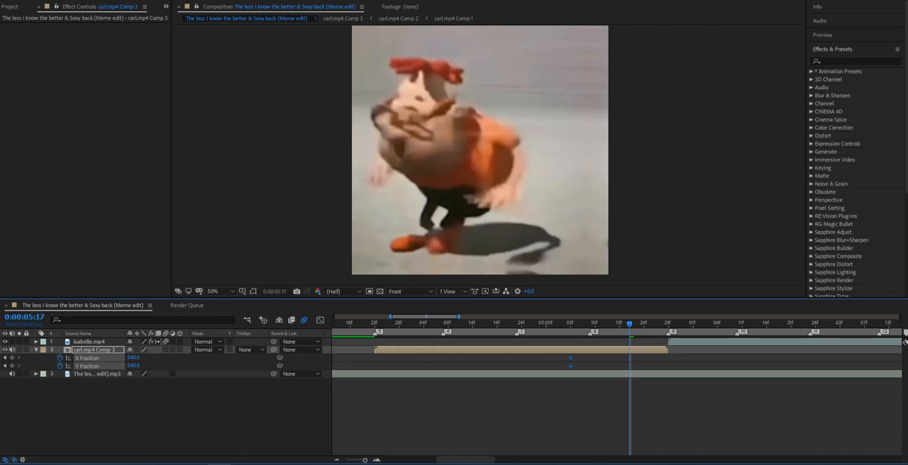
key("o")
key("Page_Down")
key("Page_Up")
key("ctrl+z")
Keyframe the Rotation of carl.mp4 Comp 3 from 0° at 0:00:05:03 to 90° at 0:00:05:17.
key("r")
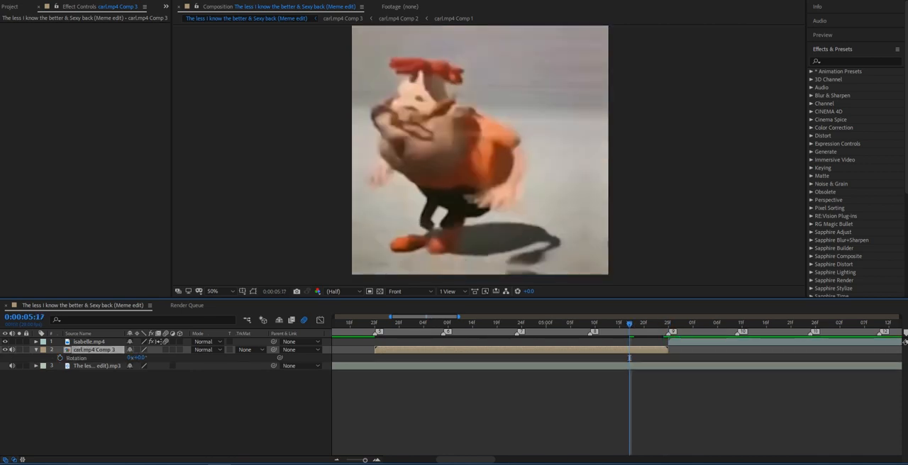
key("alt+shift+r")
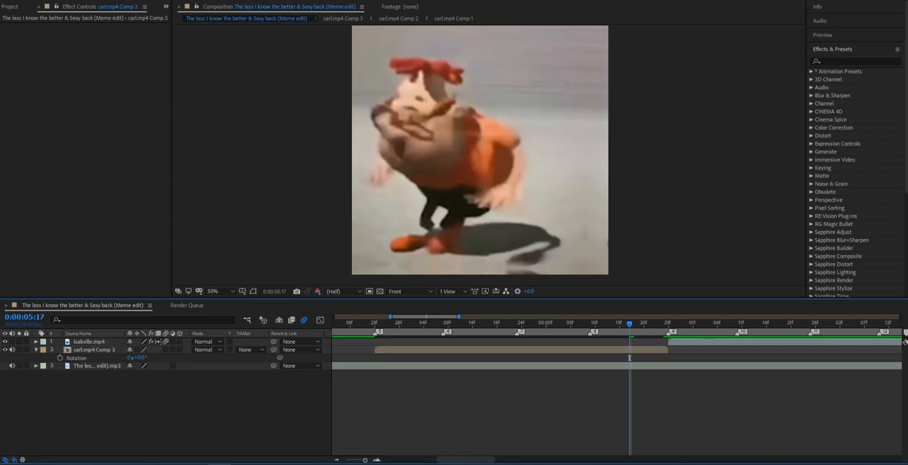
key("alt+Left")
key("alt+Left")
key("alt+Left")
key("alt+Left")
key("alt+Left")
key("alt+Left")
key("alt+Left")
key("alt+Left")
key("alt+Left")
key("alt+Left")
key("alt+Left")
key("alt+Left")
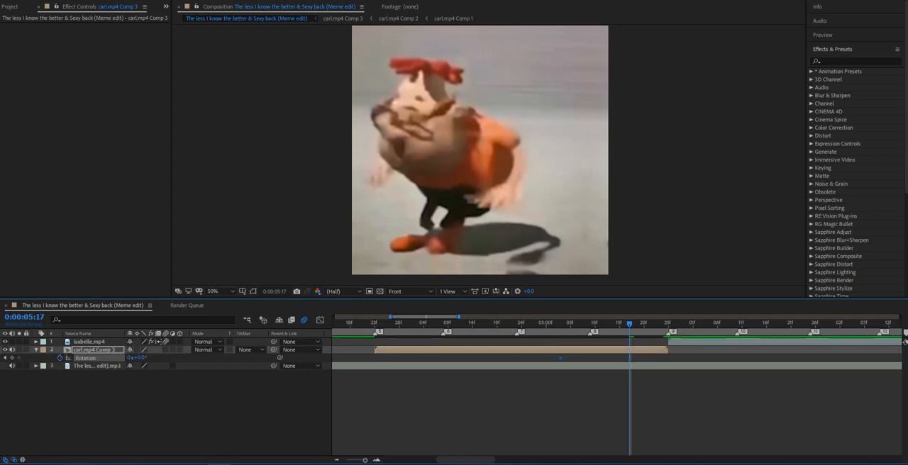
left_click_drag(141, 358, 202, 358)
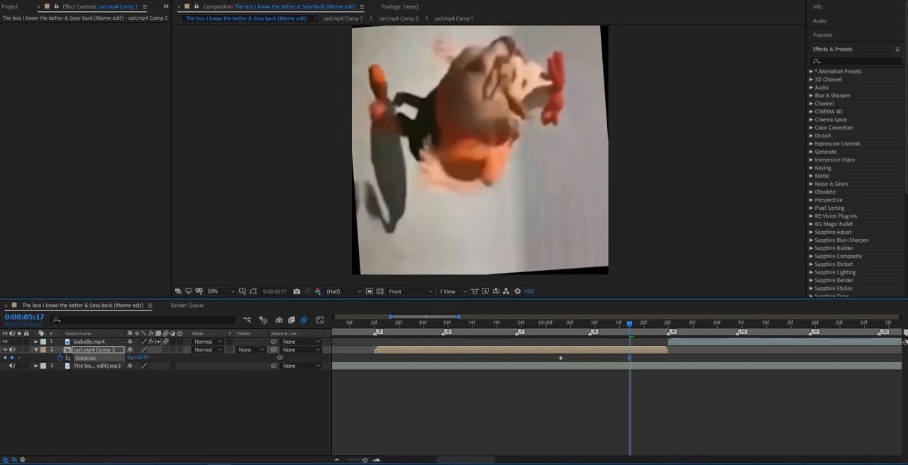
type("9")
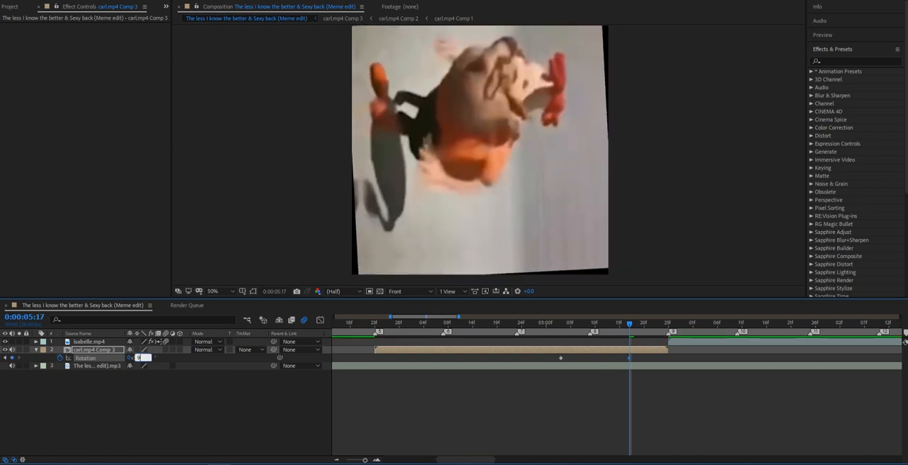
type("0")
key("Return")
Paste Motion Tile onto carl.mp4 Comp 3 and reposition the layer to about X -254, Y 898 so Carl is framed upright.
key("ctrl+v")
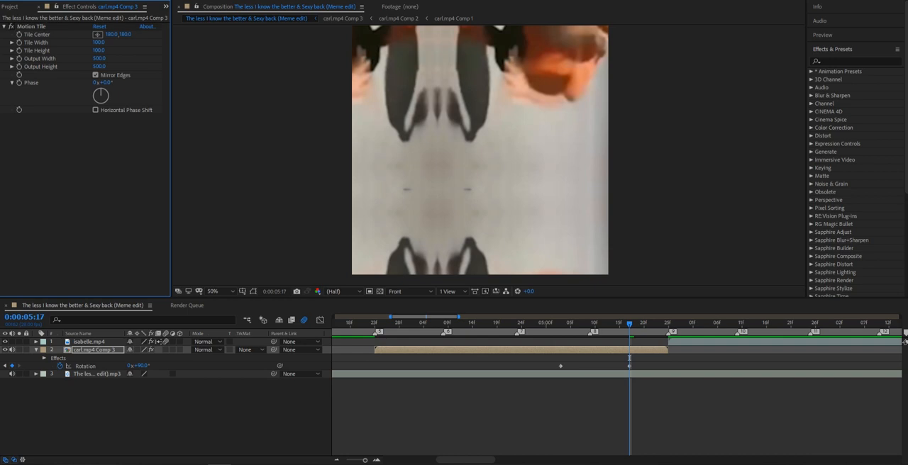
left_click_drag(482, 120, 464, 255)
left_click_drag(497, 170, 451, 180)
left_click_drag(629, 324, 561, 324)
left_click_drag(525, 192, 398, 128)
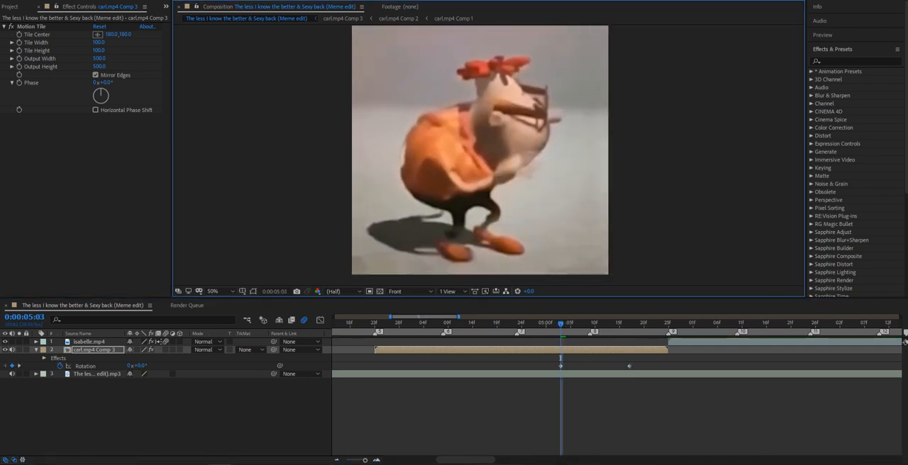
Move the 90° Rotation keyframe to marker 9, apply Easy Ease to both Rotation keyframes, and preview the spin.
key("space")
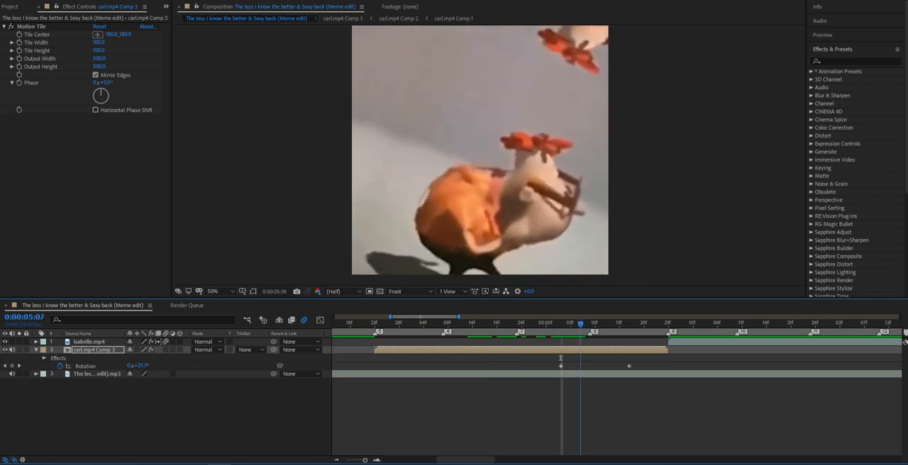
key("space")
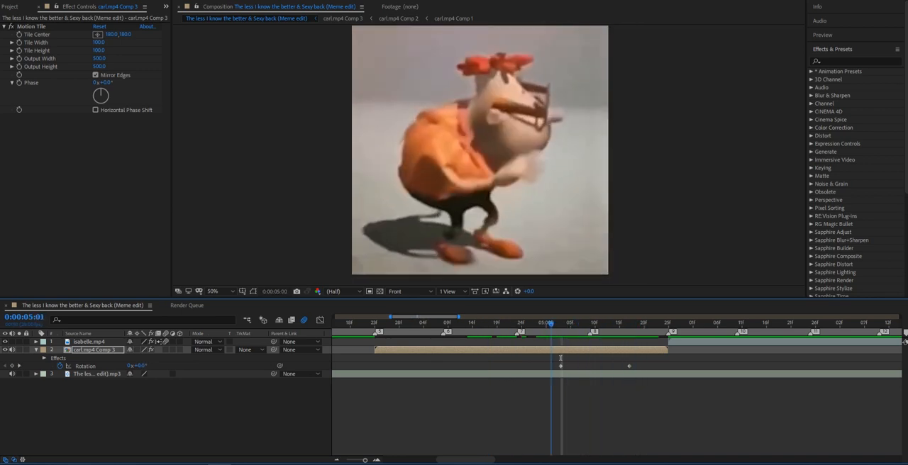
left_click_drag(629, 366, 533, 367)
key("k")
key("F9")
key("F2")
left_click_drag(668, 323, 551, 324)
key("space")
key("space")
Remove the Rotation keyframes from carl.mp4 Comp 3 and preview the clip without the spin.
key("space")
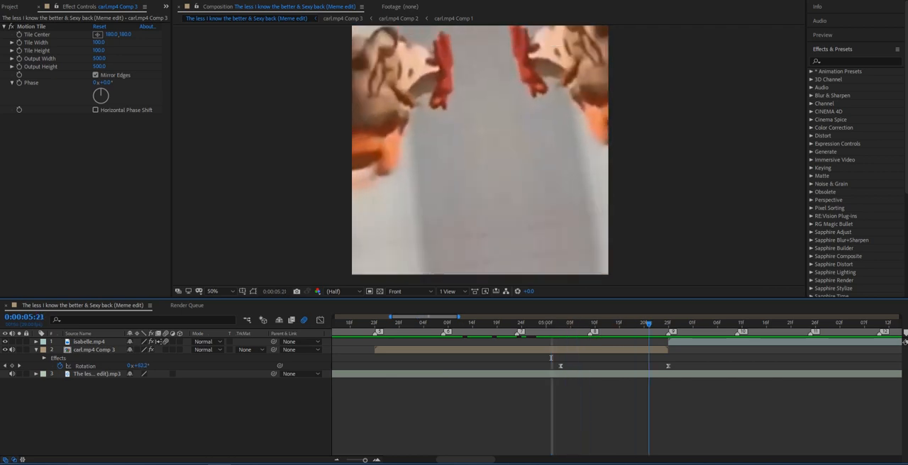
left_click_drag(686, 360, 533, 366)
left_click(531, 358)
key("space")
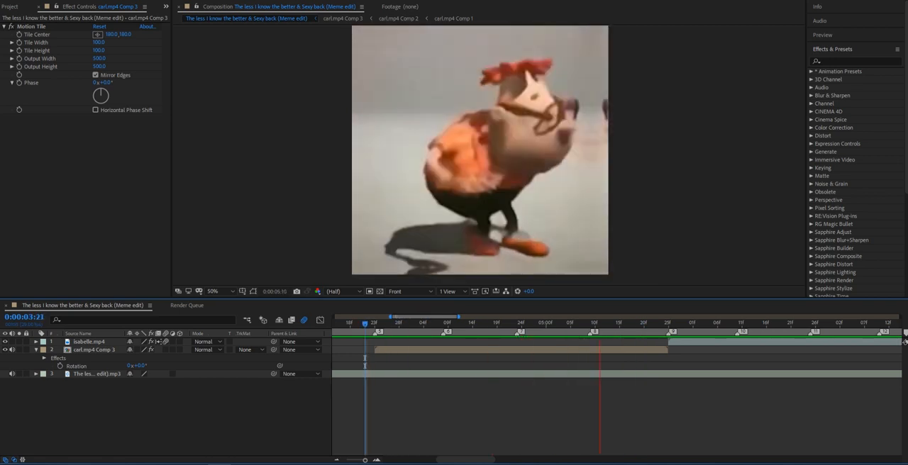
key("space")
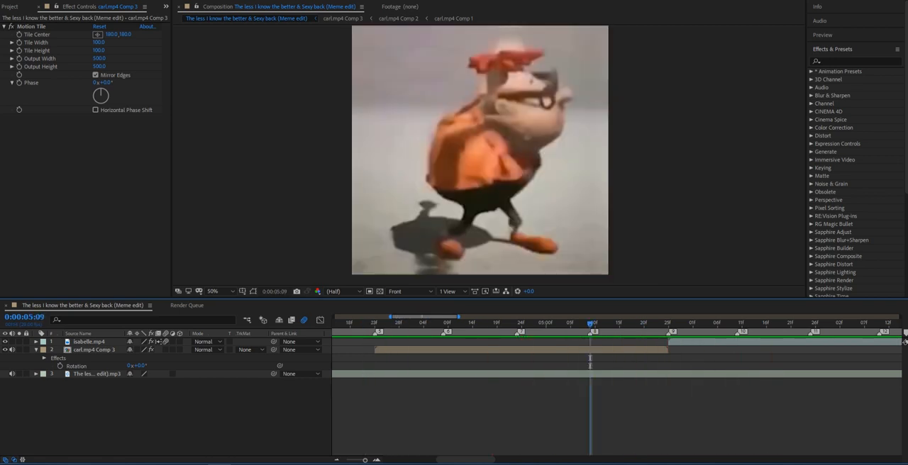
Try a Rotation move on carl.mp4 Comp 3 from marker 8 to 0:00:05:23, and undo the rotated keyframe.
left_click(60, 366)
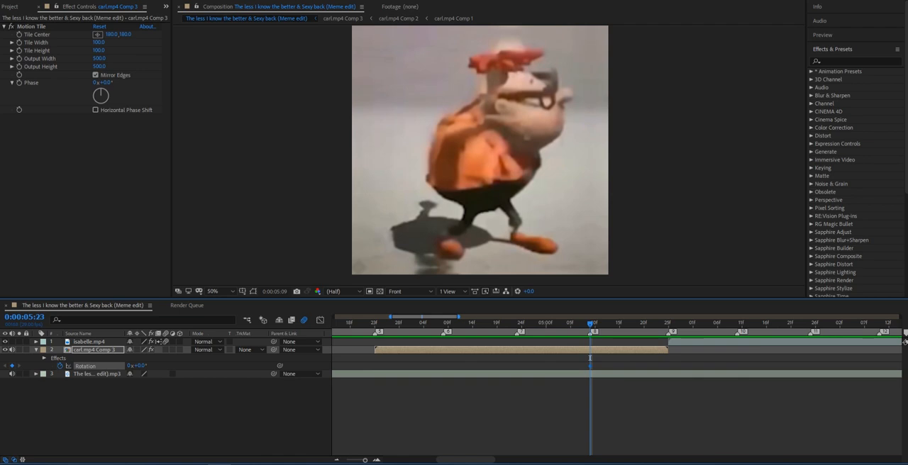
left_click_drag(589, 359, 658, 357)
left_click_drag(141, 366, 183, 365)
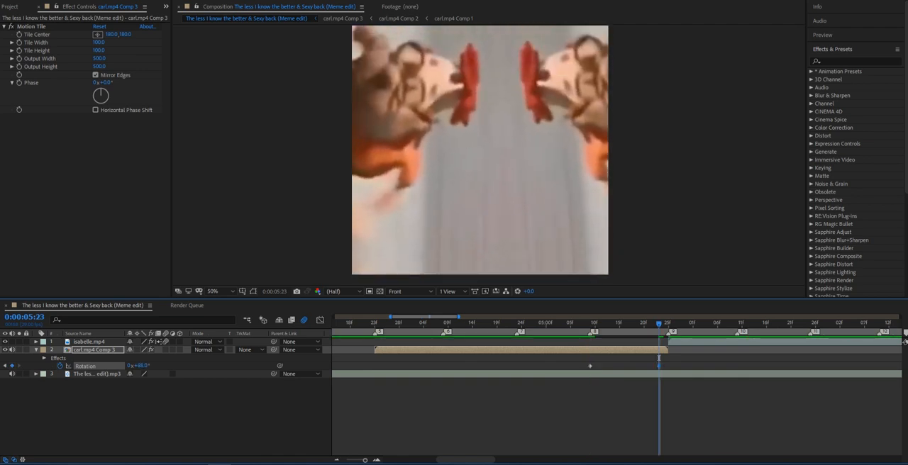
key("ctrl+z")
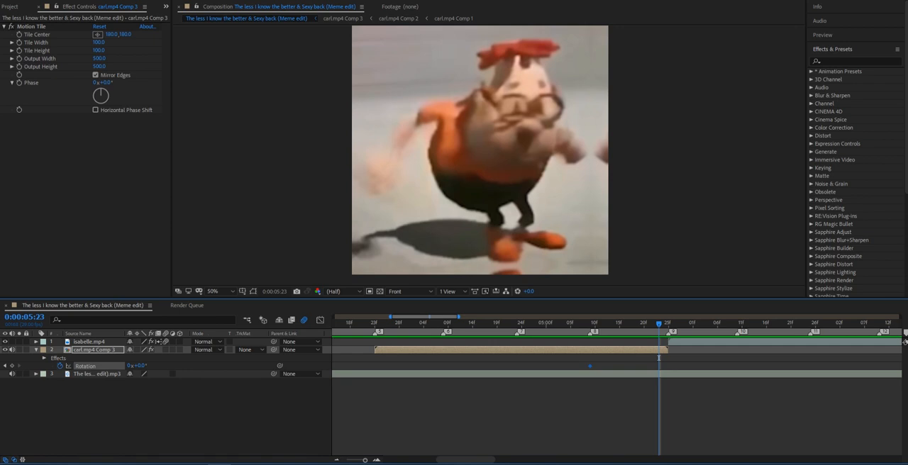
left_click(44, 358)
left_click(37, 350)
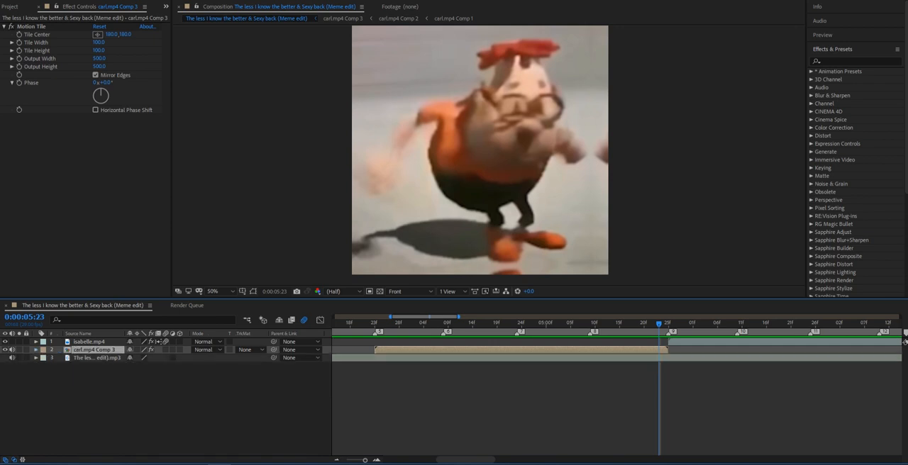
Keyframe the X Position of carl.mp4 Comp 3 at marker 8, and set it to about -1193 at 0:00:05:20.
key("p")
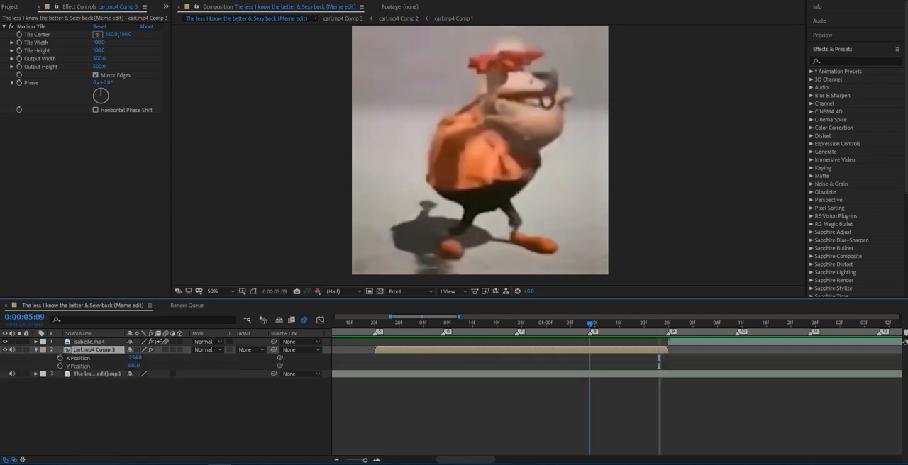
left_click(61, 358)
left_click_drag(590, 324, 644, 324)
left_click_drag(134, 358, 0, 358)
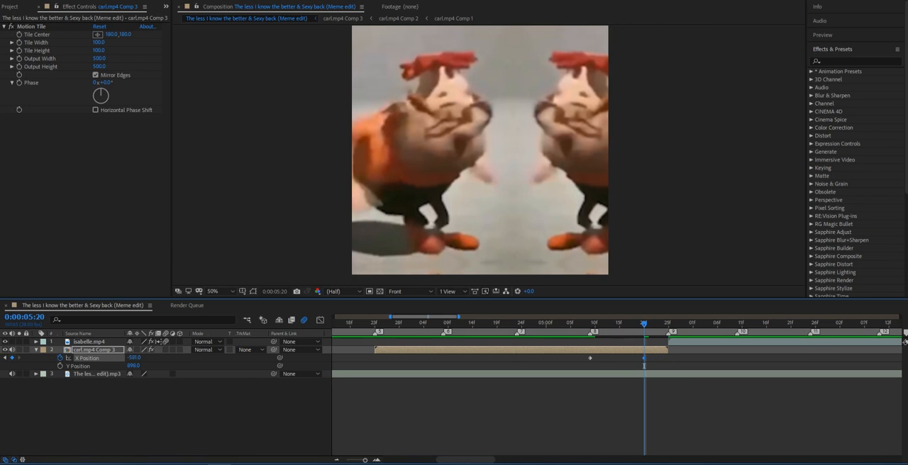
left_click_drag(134, 358, 0, 358)
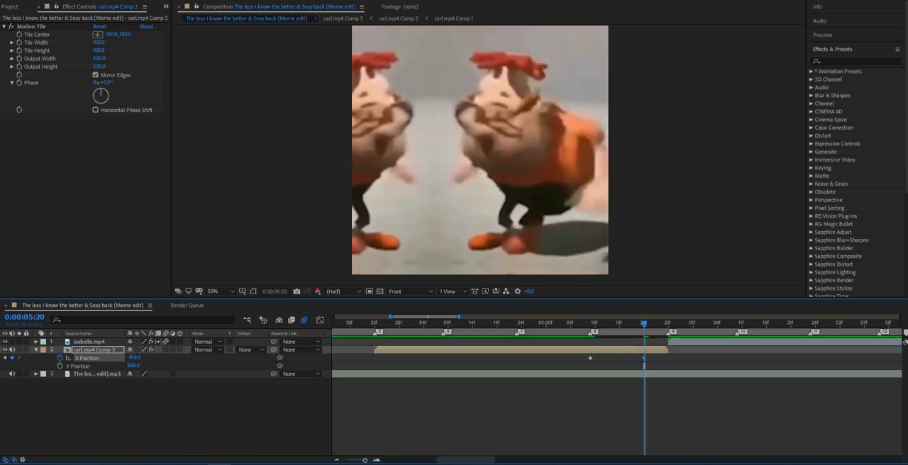
left_click_drag(134, 358, 2, 358)
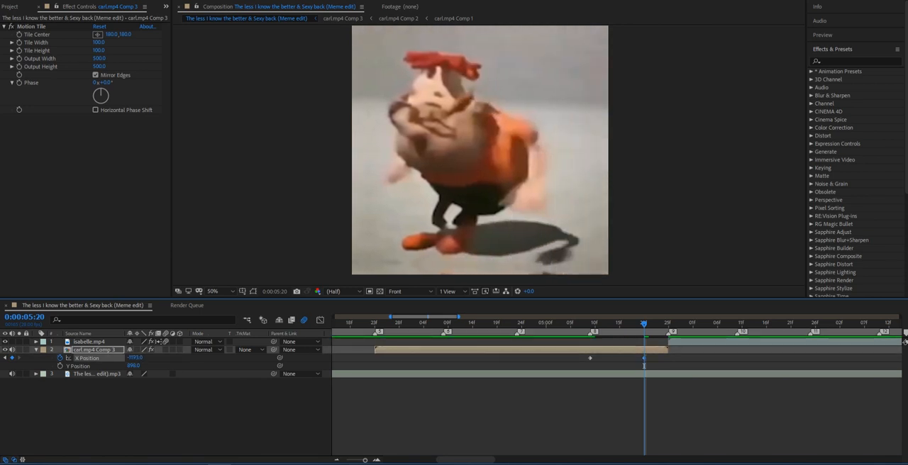
Move the end X Position keyframe to marker 9 and apply Easy Ease to both X Position keyframes.
key("space")
left_click_drag(644, 358, 585, 354)
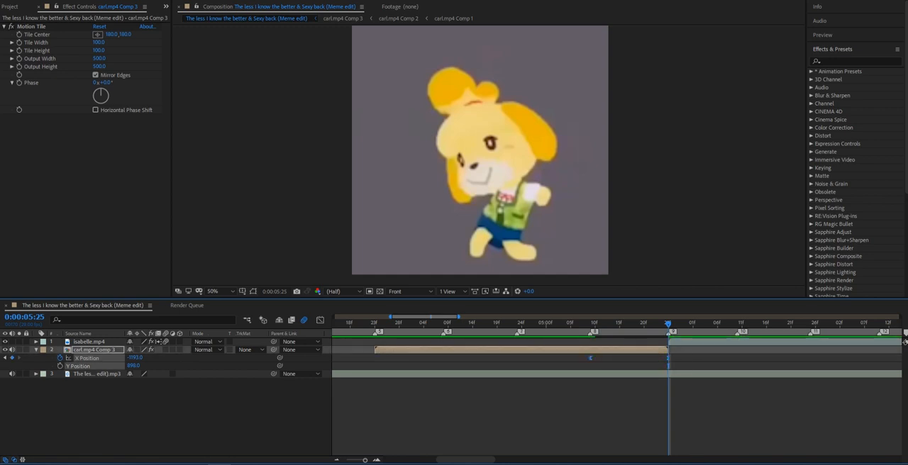
Shape the X Position curve to start slowly and end steeply at marker 9, and preview the slide.
left_click(320, 320)
left_click(598, 395)
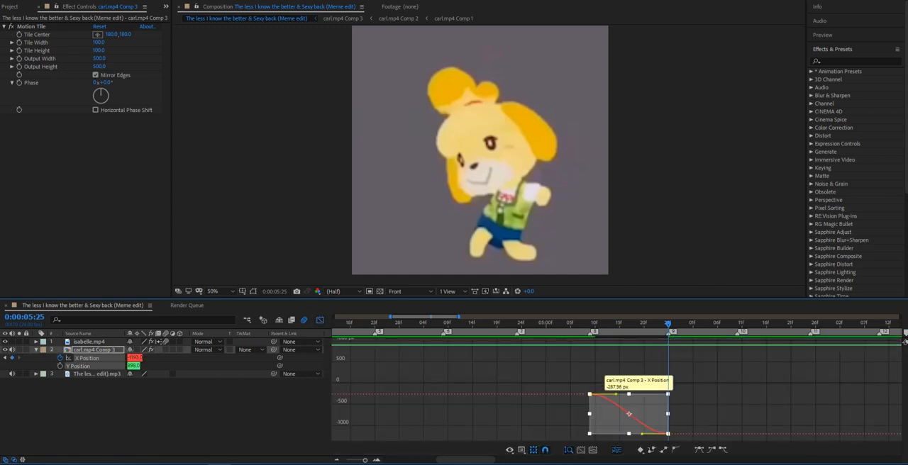
left_click(609, 379)
left_click(590, 394)
left_click_drag(644, 427, 685, 412)
left_click(668, 434)
left_click_drag(642, 434, 665, 409)
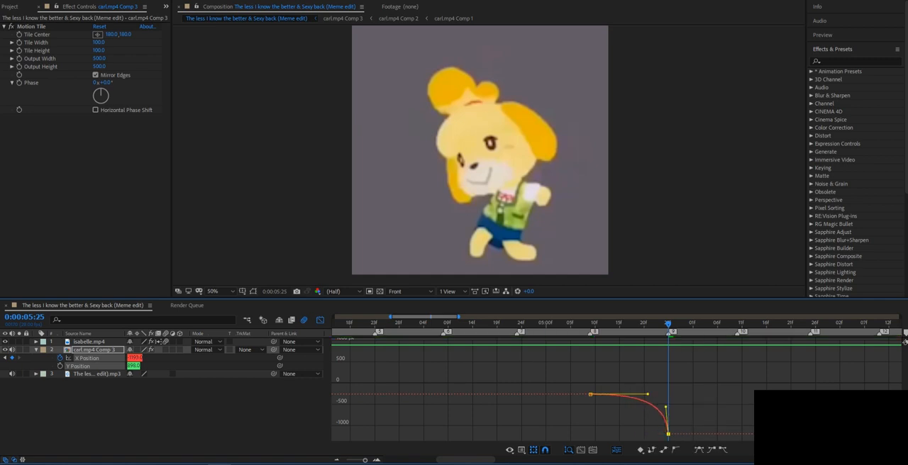
left_click(644, 424)
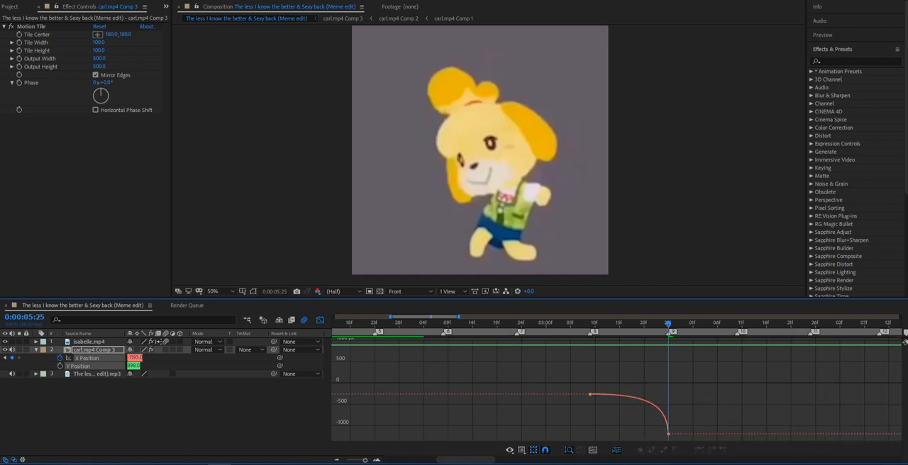
key("shift+F3")
left_click(580, 323)
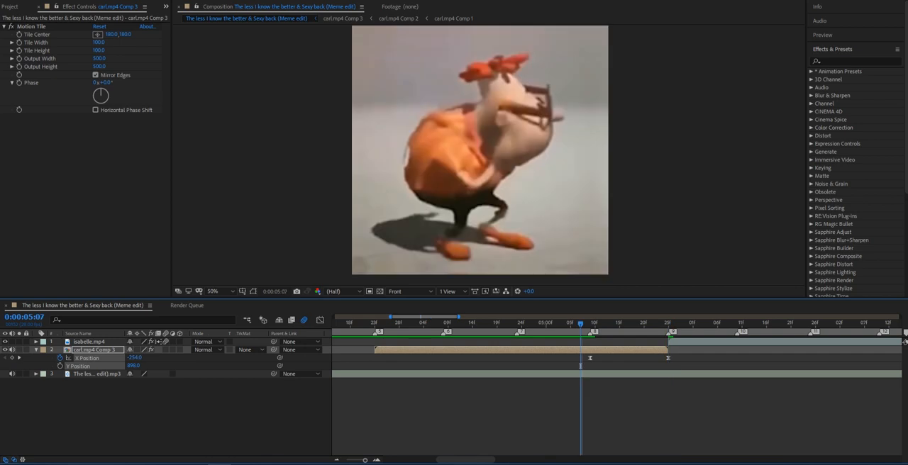
key("space")
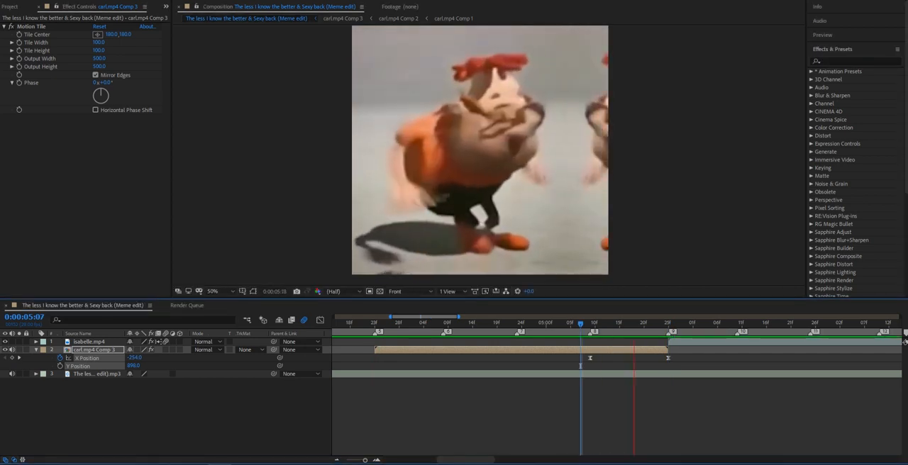
left_click(556, 324)
Keyframe isabelle.mp4's separated X and Y Position just before marker 11, with X starting at about 1275 at marker 9.
left_click_drag(633, 324, 668, 324)
left_click(683, 342)
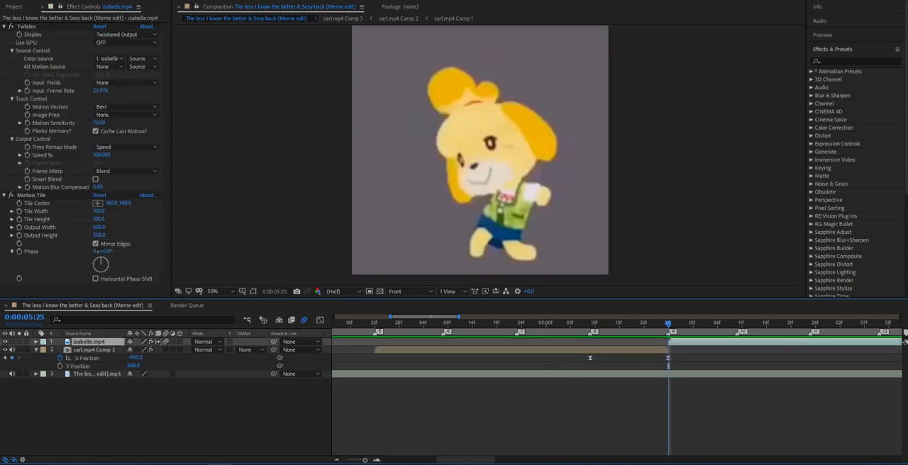
key("p")
right_click(71, 350)
left_click(92, 369)
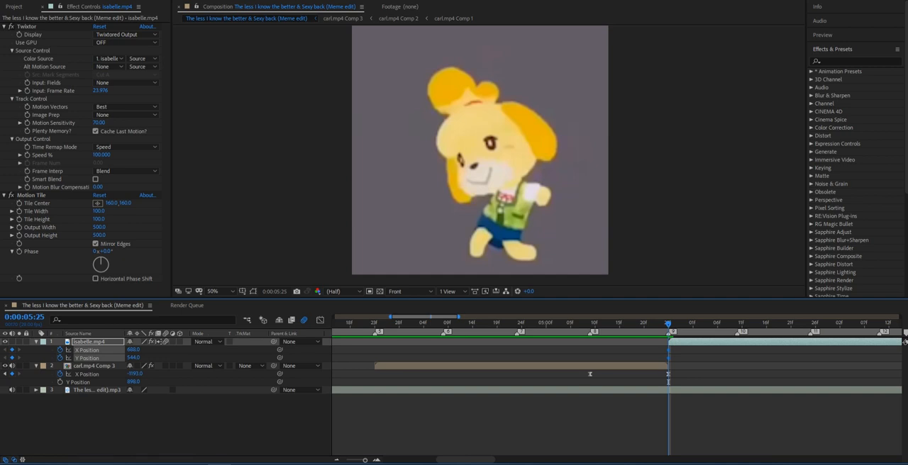
left_click_drag(673, 351, 805, 351)
key("space")
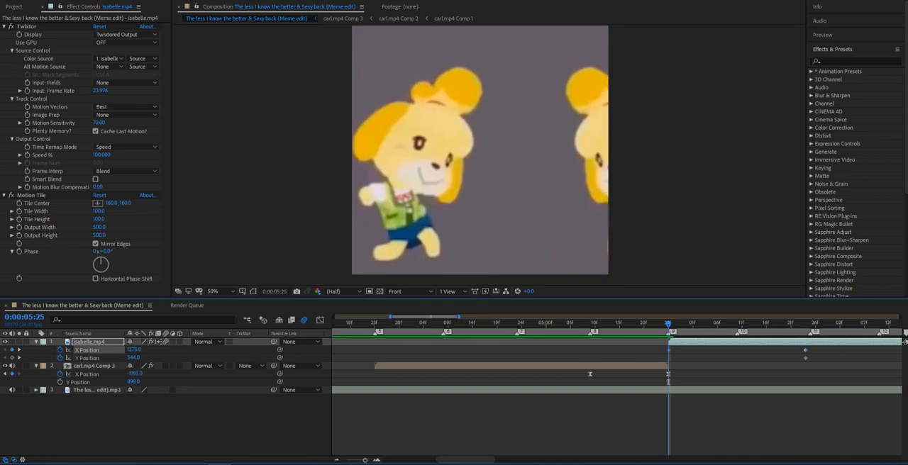
Move isabelle.mp4's end X Position keyframe to marker 10 and apply Easy Ease to both X Position keyframes.
left_click_drag(820, 351, 626, 355)
left_click(795, 354)
left_click(804, 350)
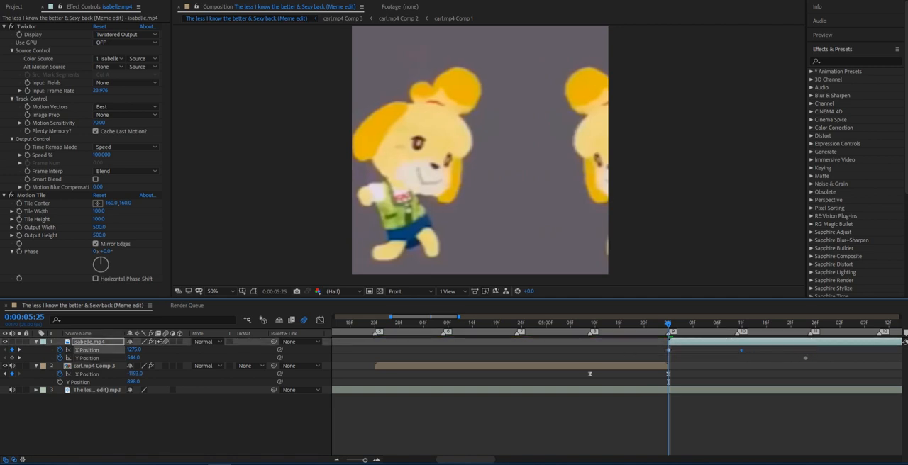
left_click_drag(805, 350, 736, 350)
key("F9")
Shape isabelle.mp4's X Position curve to drop steeply at marker 9 and settle gently at marker 10.
left_click(319, 319)
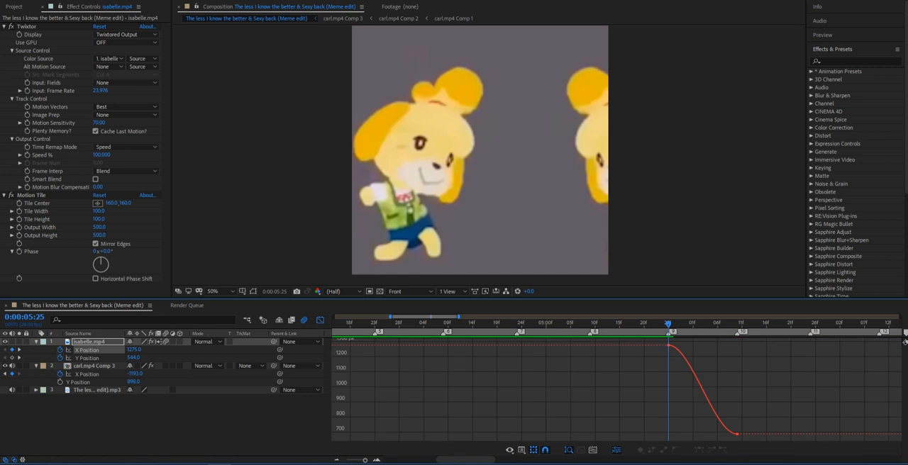
left_click(672, 346)
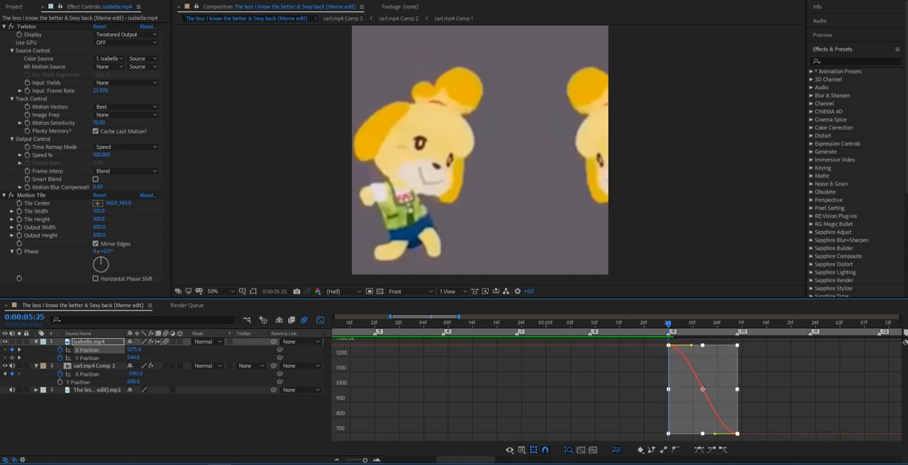
left_click(737, 433)
left_click_drag(715, 434, 677, 434)
left_click_drag(691, 345, 670, 413)
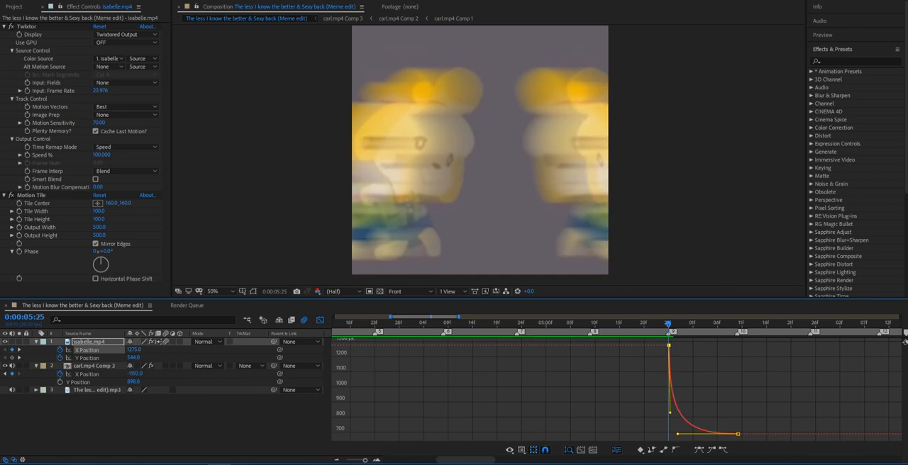
key("shift+F3")
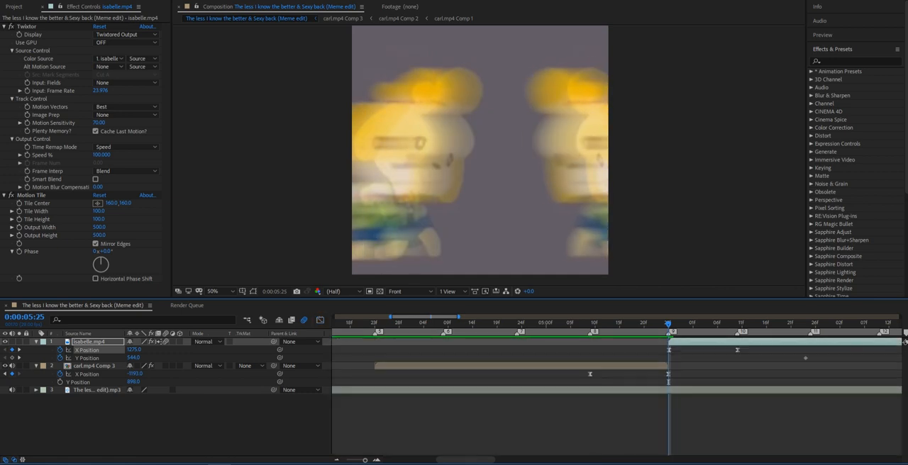
Preview the slide transition from carl.mp4 Comp 3 into isabelle.mp4 around marker 9.
left_click_drag(465, 460, 475, 460)
left_click(496, 323)
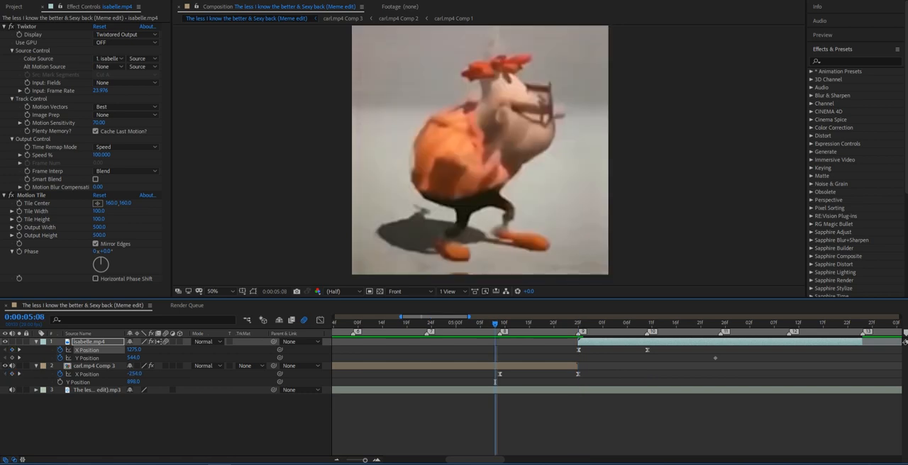
left_click(421, 323)
key("space")
left_click(430, 323)
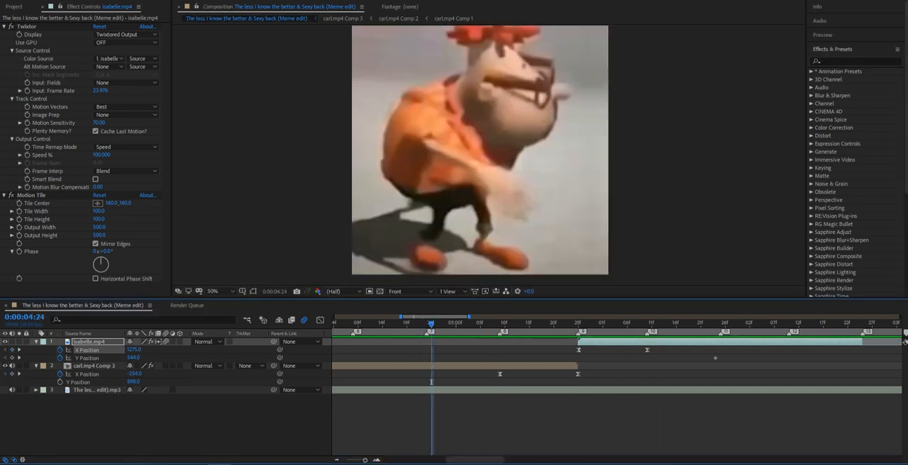
left_click_drag(366, 460, 358, 461)
key("F2")
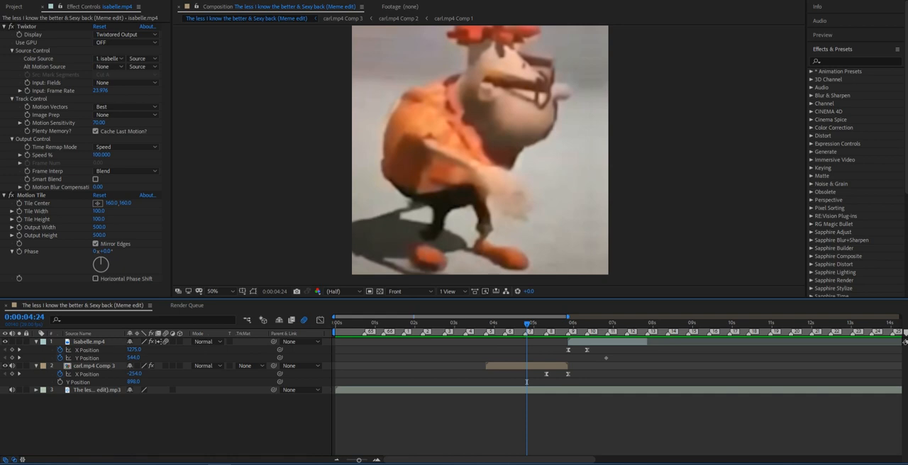
left_click_drag(527, 324, 523, 324)
key("space")
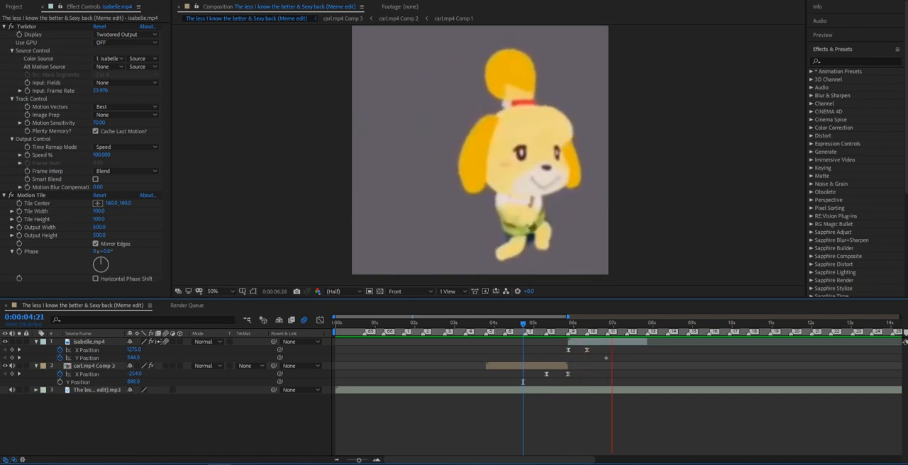
left_click_drag(523, 383, 552, 382)
key("space")
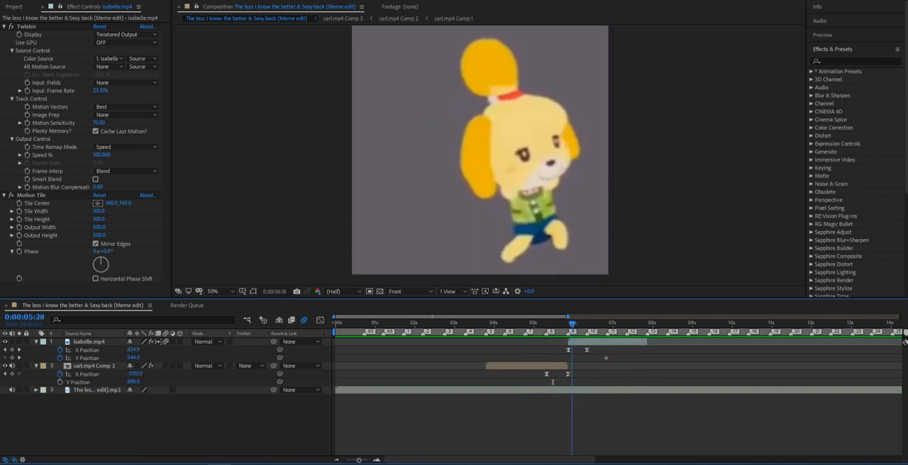
left_click_drag(628, 324, 542, 324)
left_click(533, 366)
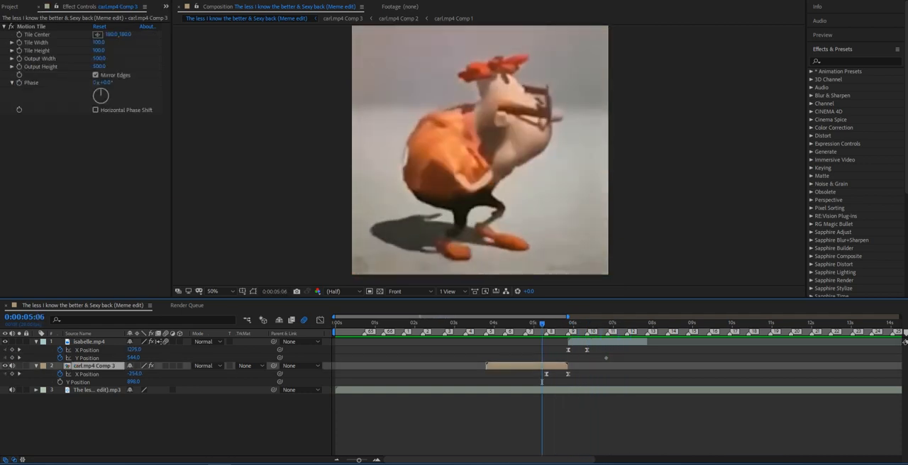
key("i")
key("space")
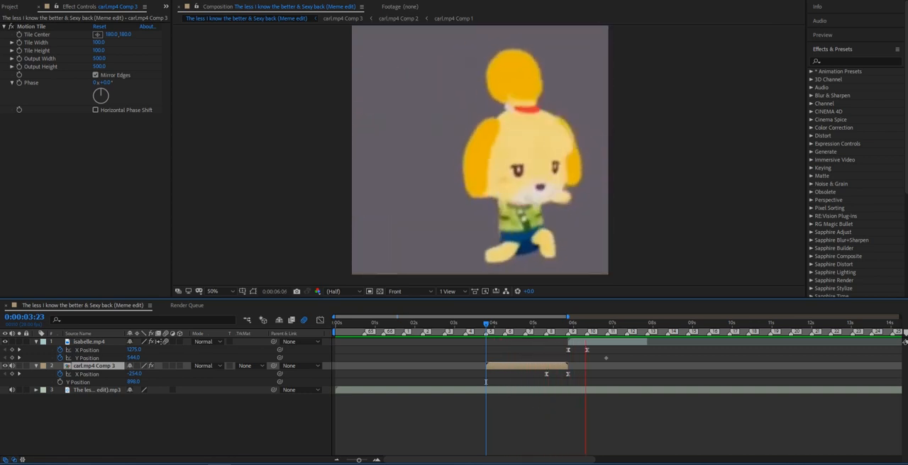
key("space")
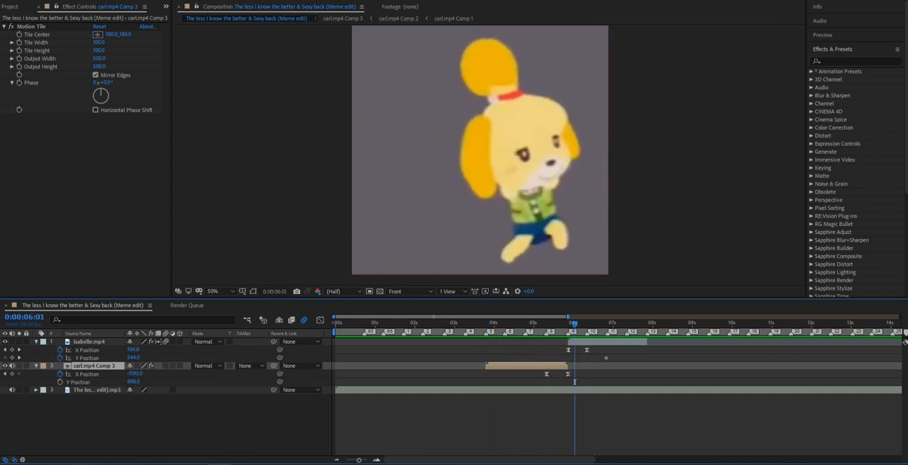
Keyframe isabelle.mp4's Twixtor Speed at 300% at 0:00:05:25 and reveal the layer's keyframed properties.
key("p")
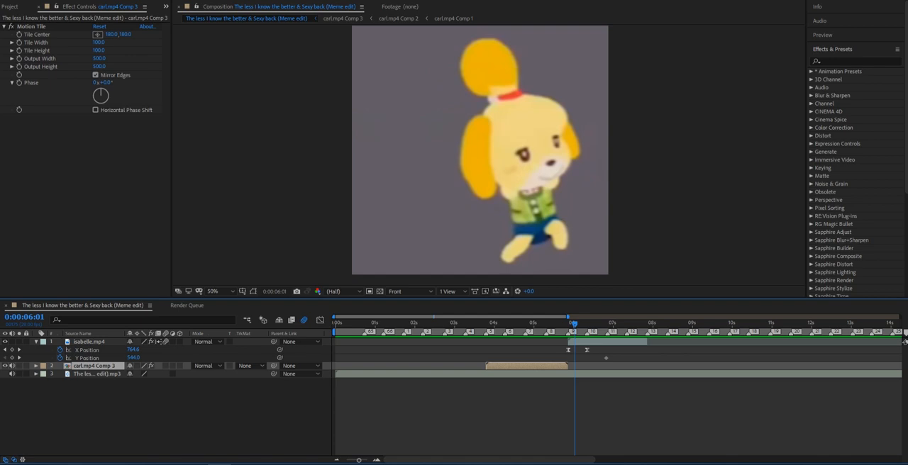
key("ctrl+Up")
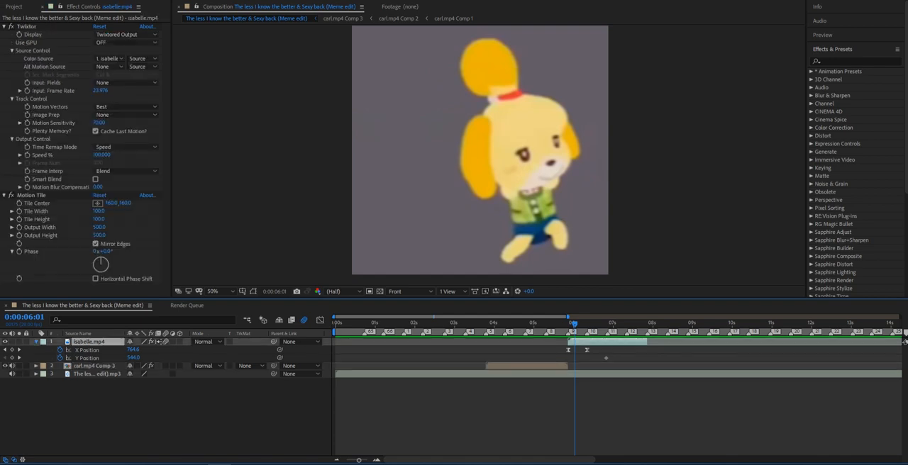
key("p")
key("Page_Up")
key("Page_Up")
key("Page_Up")
key("Page_Up")
key("Page_Up")
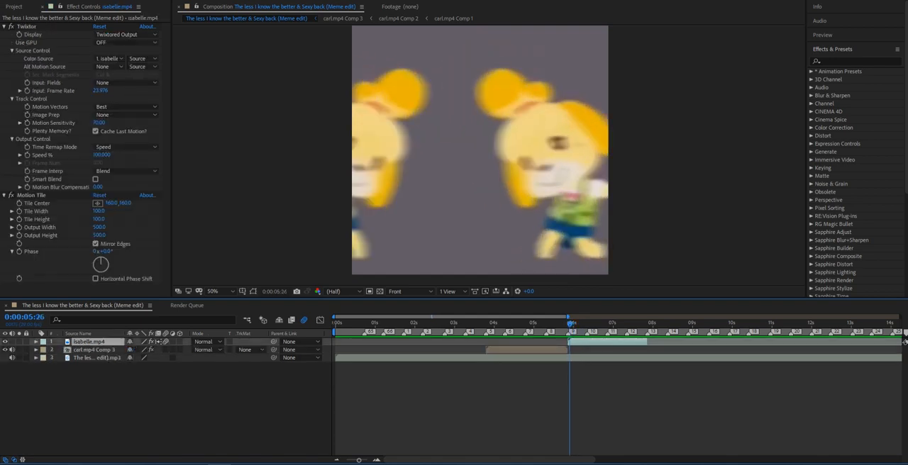
left_click(4, 195)
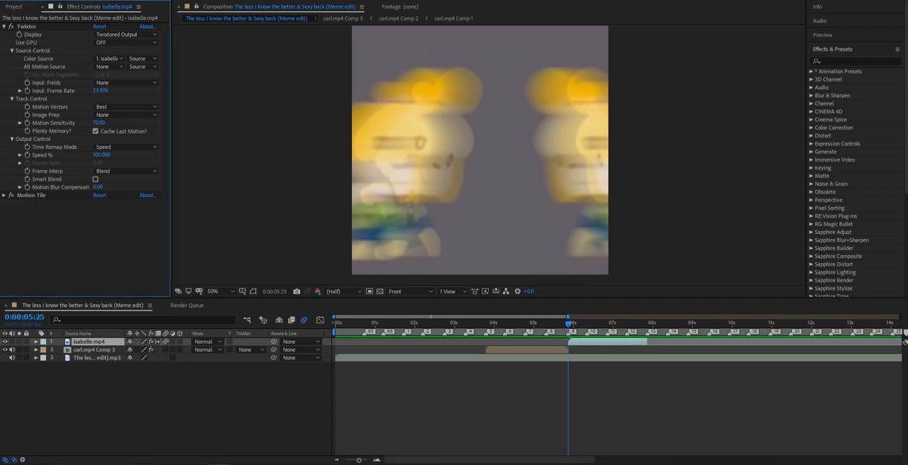
left_click(27, 155)
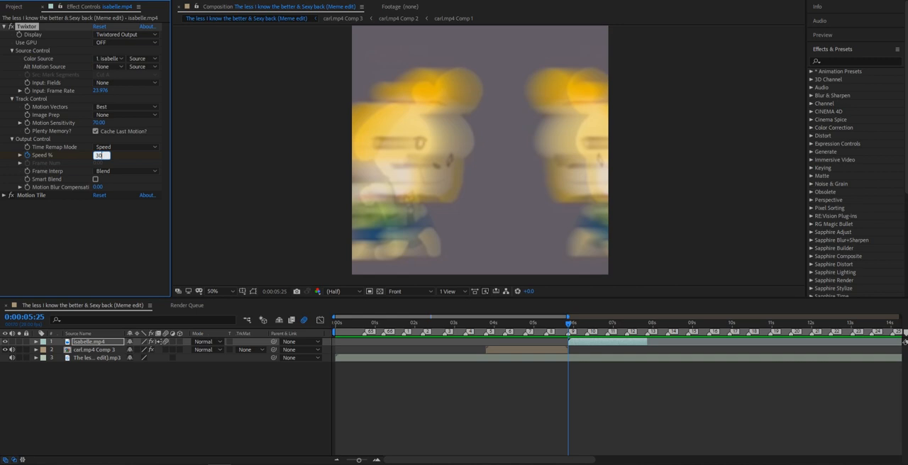
key("u")
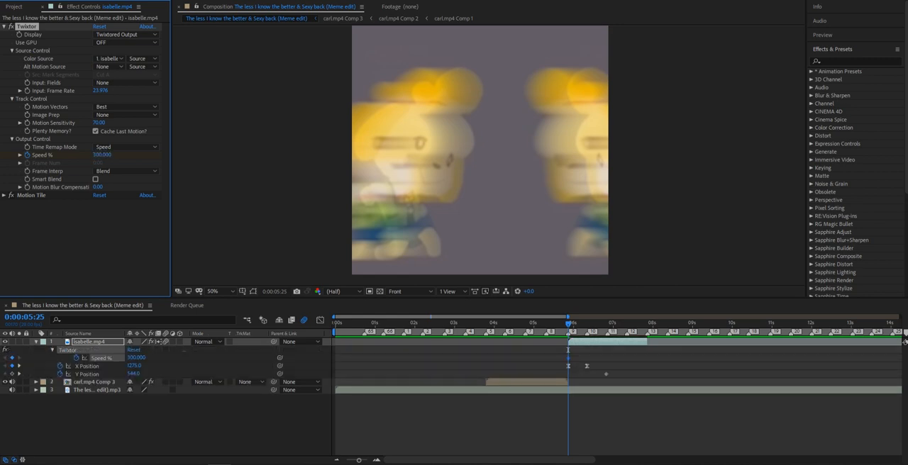
Enable Smart Blend in isabelle.mp4's Twixtor effect, with Frame Interp at Motion Weighted Blend and Motion Sensitivity at 100.
left_click(96, 179)
left_click(126, 171)
left_click(127, 203)
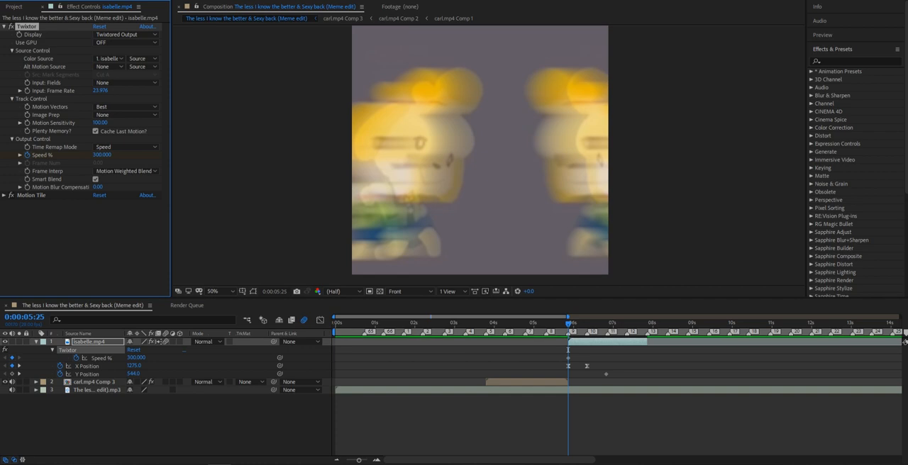
left_click(603, 422)
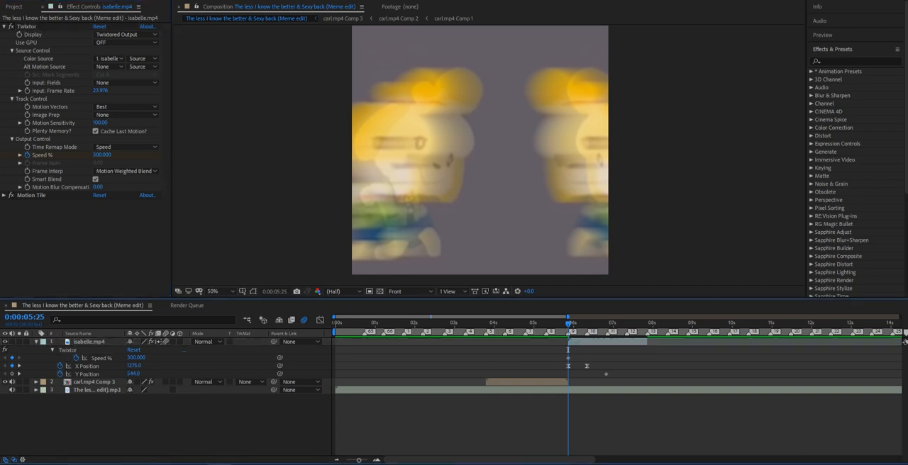
Copy the 300% Speed keyframe from marker 9 to markers 10, 11, 12 and 13.
left_click_drag(359, 460, 364, 460)
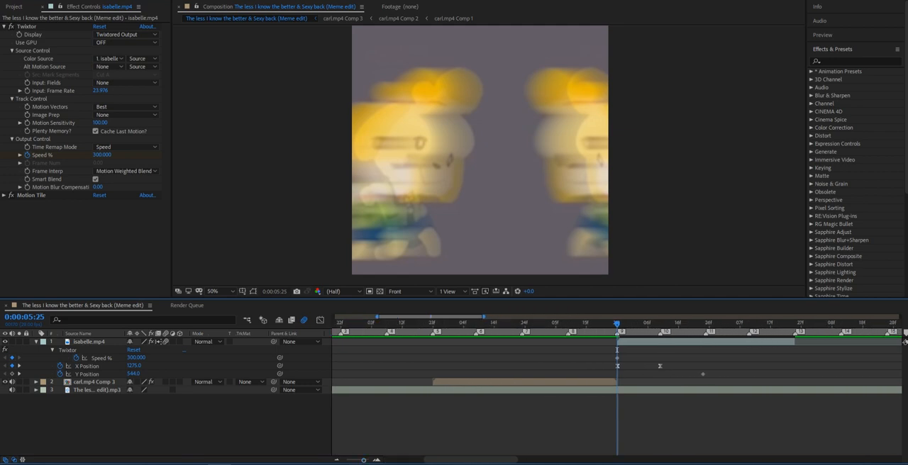
left_click(617, 358)
left_click_drag(617, 324, 660, 324)
key("ctrl+v")
key("k")
key("k")
key("ctrl+v")
key("k")
key("ctrl+v")
key("k")
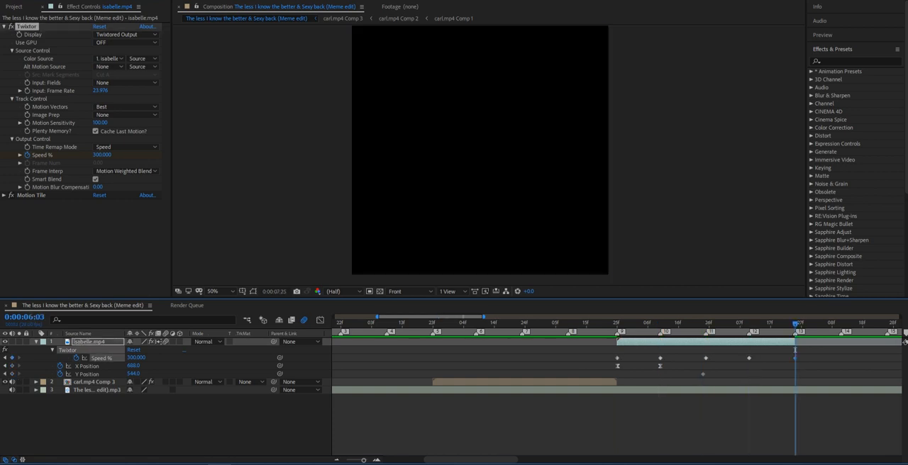
Add 25% Speed keyframes midway between each pair of markers from 9 to 13, and apply Easy Ease to all Speed keyframes.
left_click(638, 324)
left_click(137, 358)
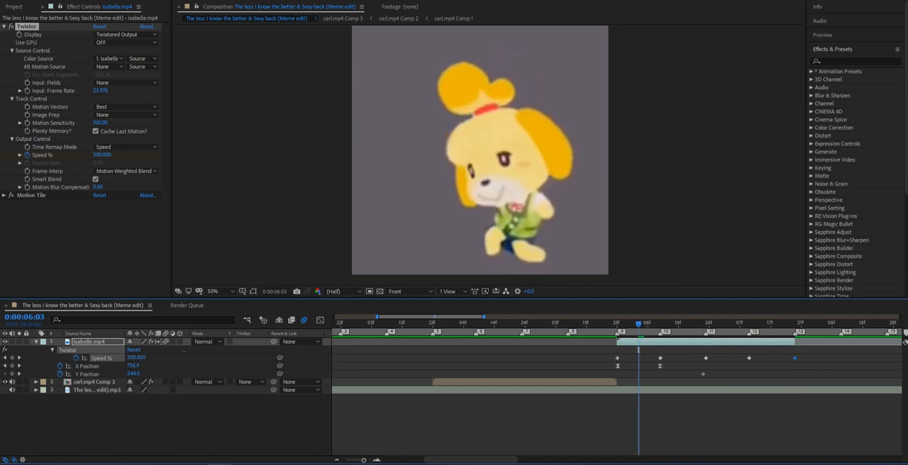
key("Return")
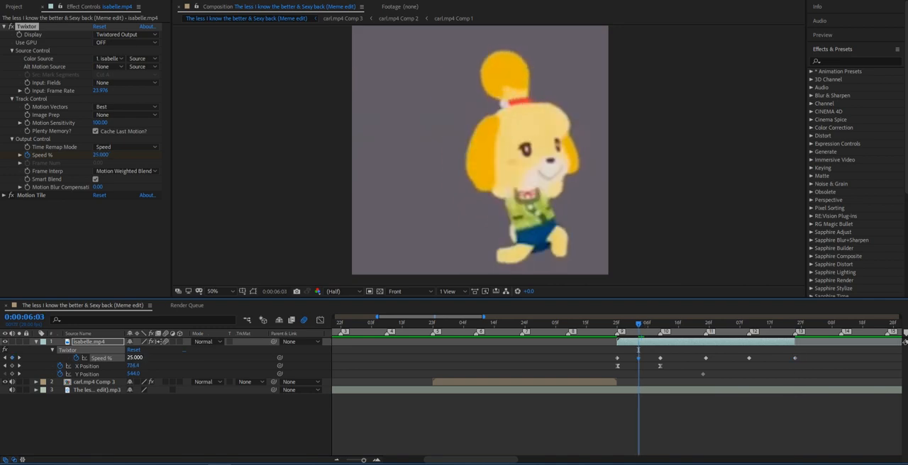
left_click(684, 324)
key("ctrl+v")
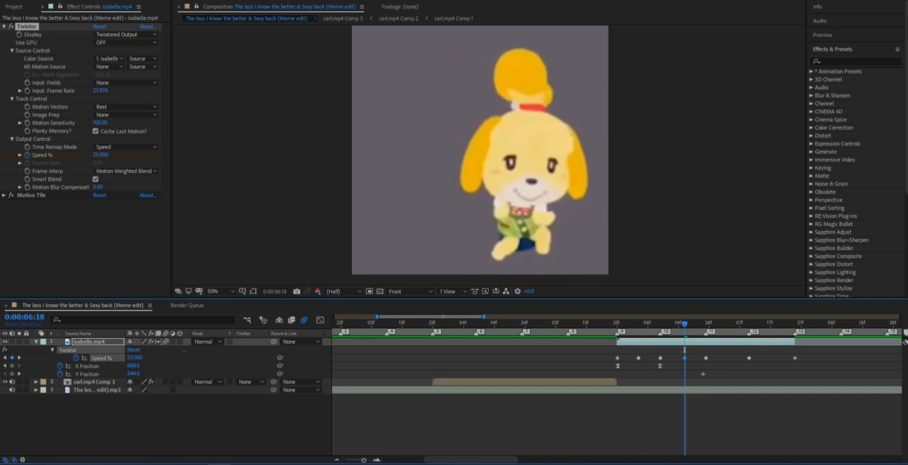
left_click(728, 324)
key("ctrl+v")
left_click(773, 324)
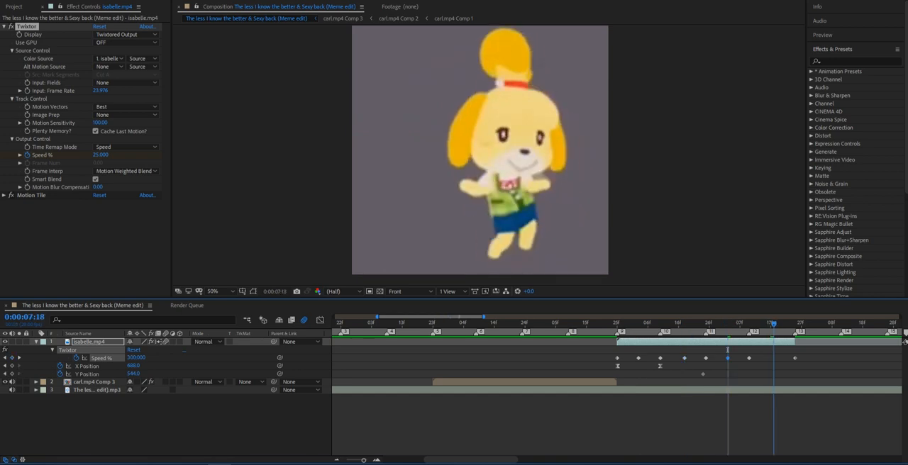
key("ctrl+v")
left_click_drag(805, 352, 594, 362)
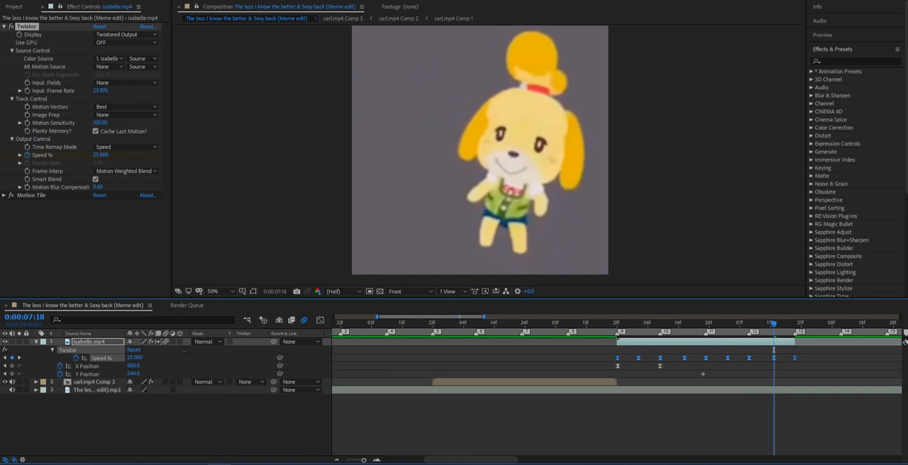
Try time remapping on isabelle.mp4, scrub through the result, and undo it.
right_click(696, 341)
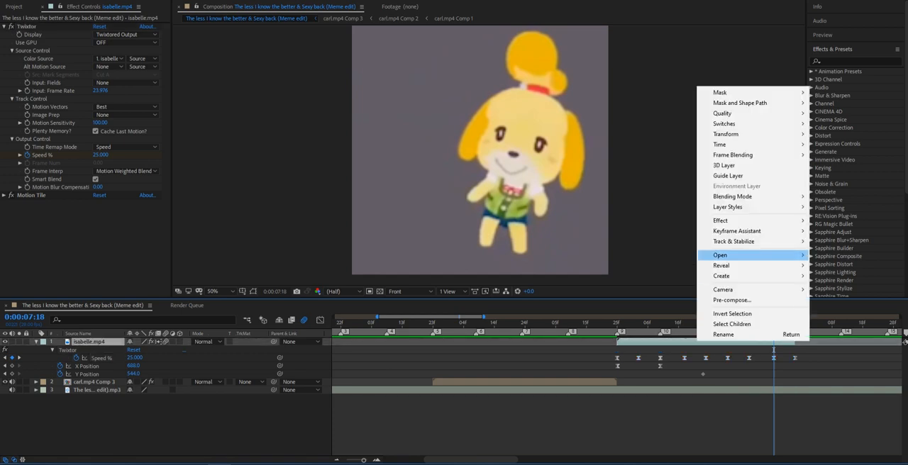
mouse_move(719, 144)
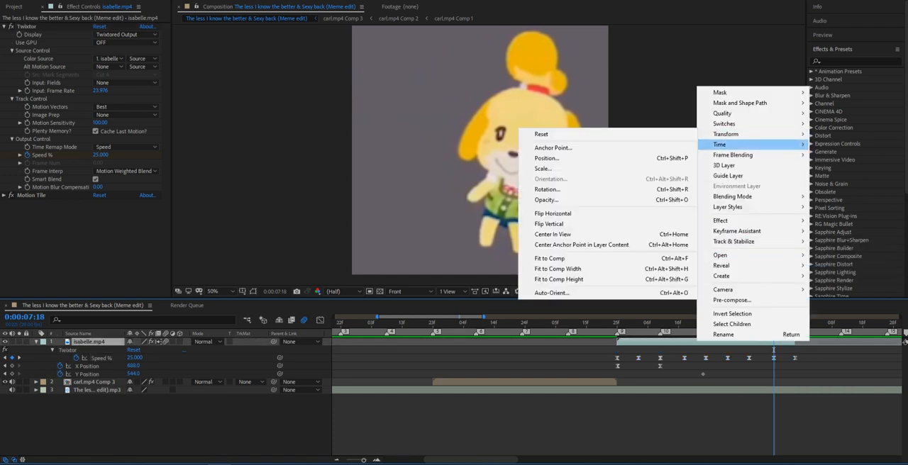
left_click(614, 144)
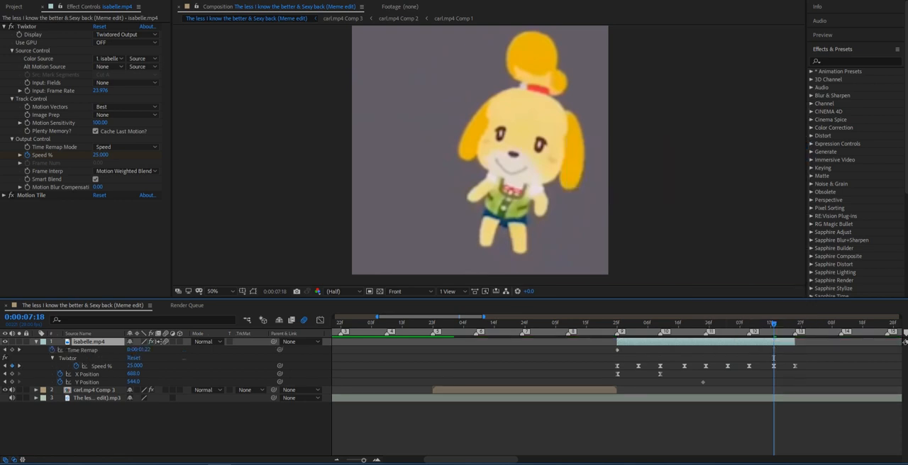
left_click_drag(773, 358, 635, 358)
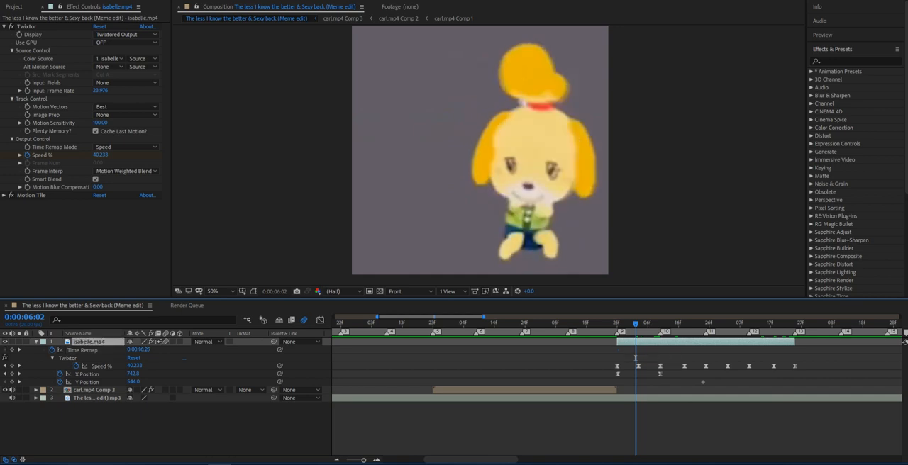
key("ctrl+z")
In isabelle.mp4's Speed graph, stretch both handles of the 25% keyframe between markers 9 and 10 out to those markers.
left_click_drag(809, 354, 605, 362)
left_click(320, 320)
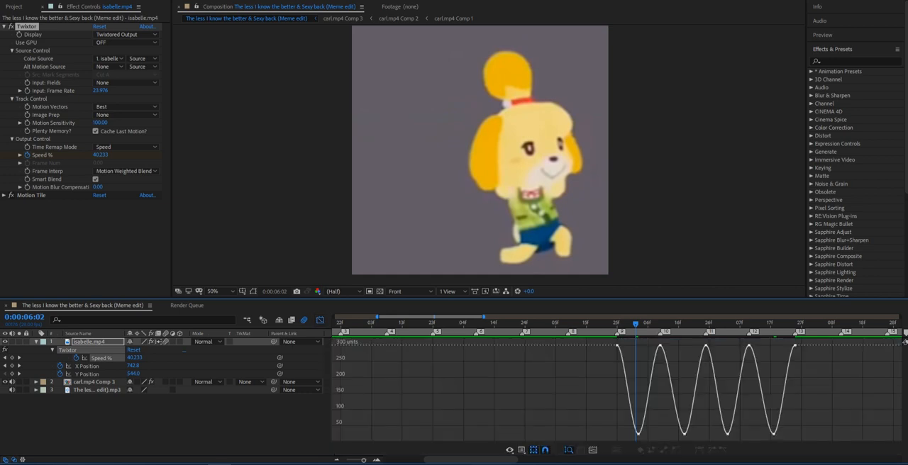
key("minus")
key("equal")
key("equal")
key("equal")
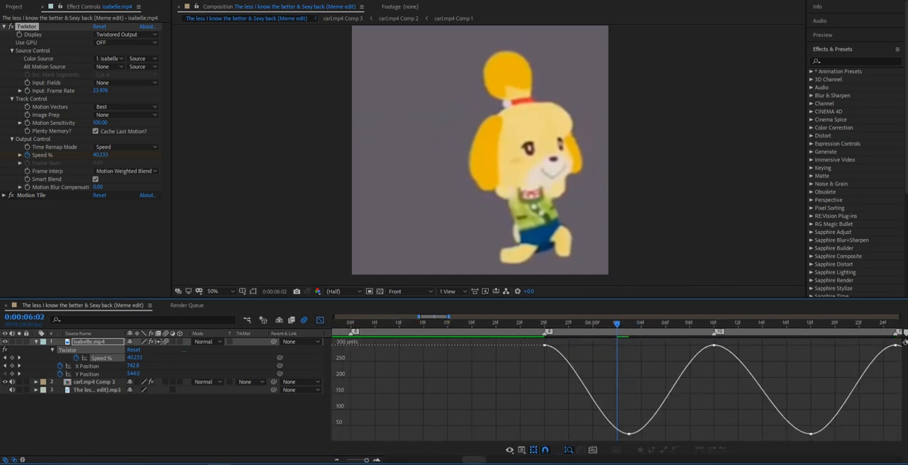
left_click(622, 431)
left_click(638, 418)
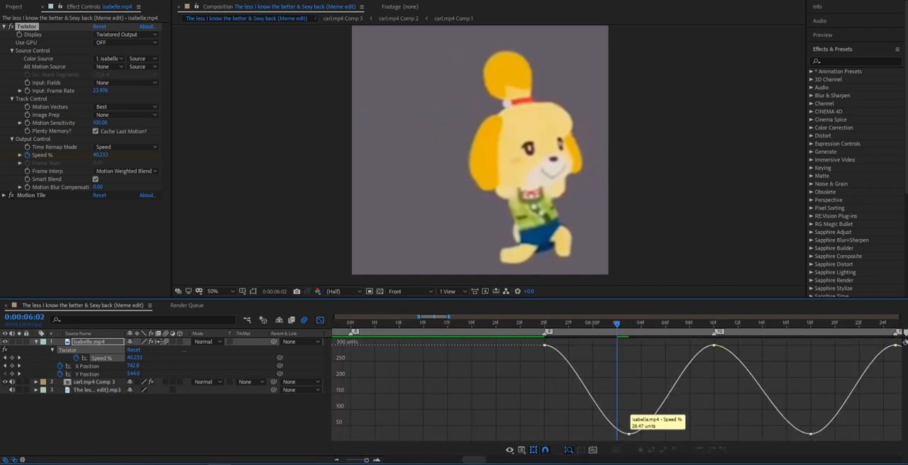
left_click(628, 434)
left_click(599, 434)
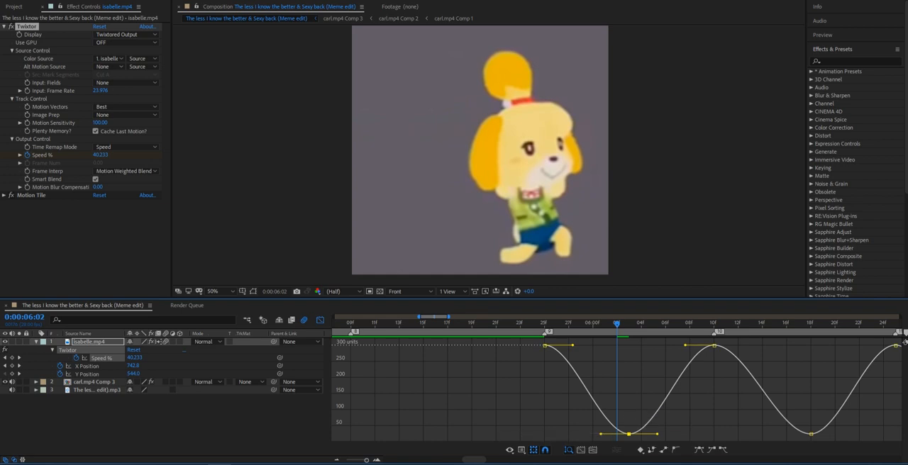
left_click_drag(601, 434, 543, 434)
left_click_drag(656, 434, 713, 434)
Stretch the handles of the 25% Speed keyframes between markers 10 and 11 and between 11 and 12 out to their neighbouring markers.
left_click(810, 434)
left_click_drag(779, 434, 714, 434)
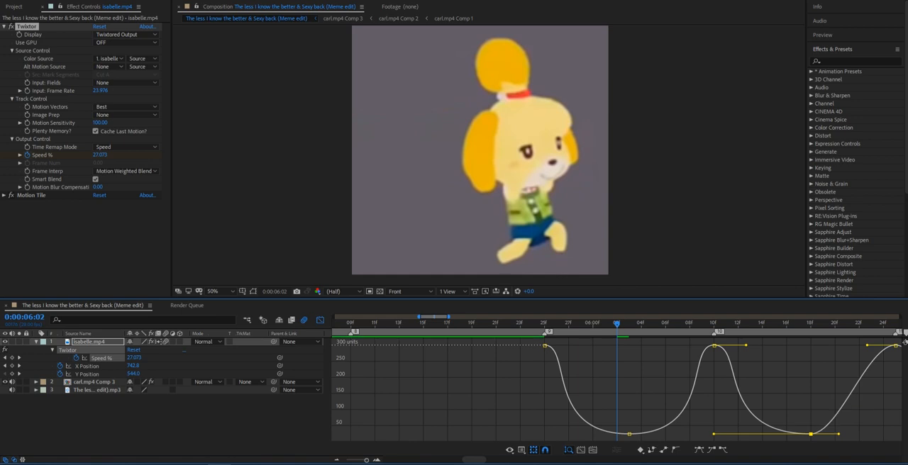
left_click_drag(839, 433, 886, 434)
left_click_drag(474, 459, 543, 434)
left_click(459, 434)
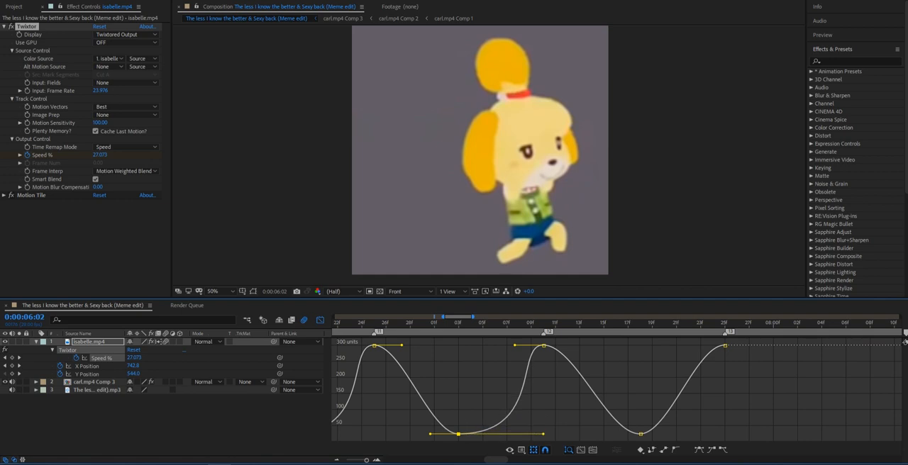
left_click_drag(430, 434, 332, 434)
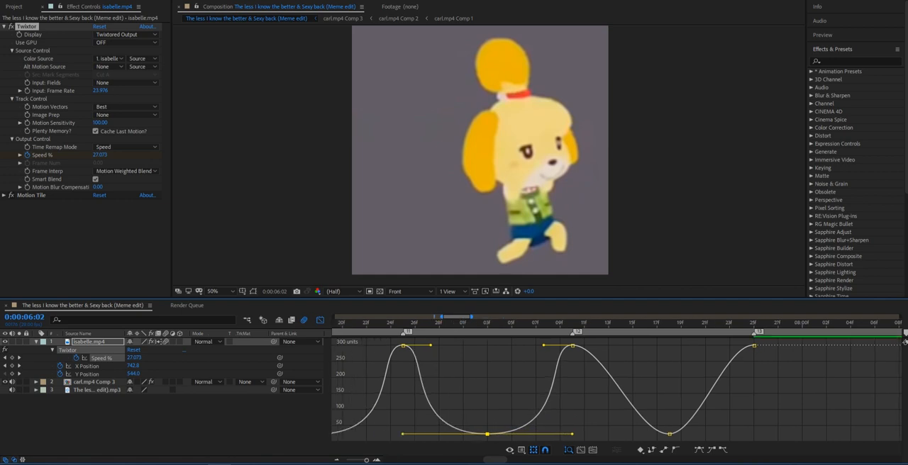
Extend the outgoing handle of the 25% Speed keyframe between markers 12 and 13 to marker 13, and close the graph.
left_click(669, 434)
left_click_drag(697, 434, 753, 434)
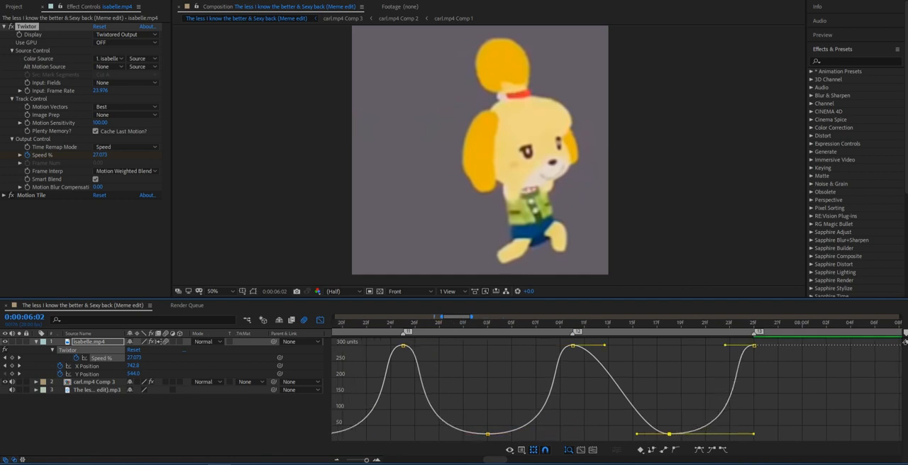
left_click(320, 320)
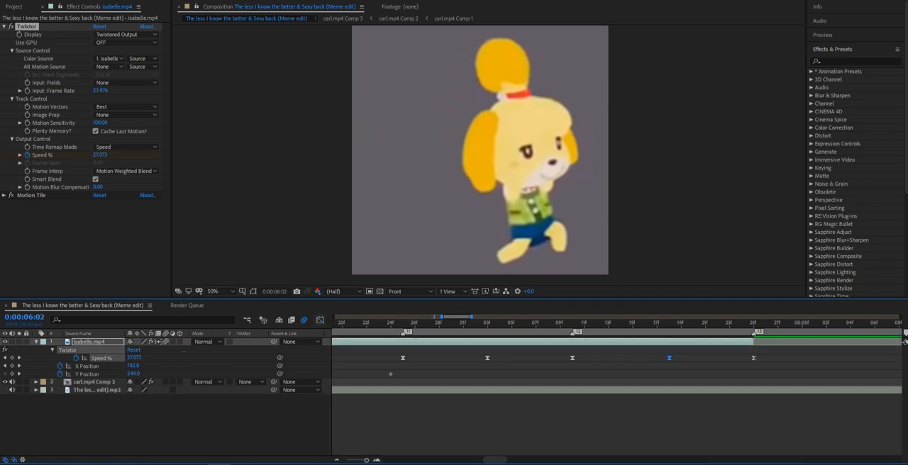
Play back isabelle.mp4's eased Twixtor speed ramps from 0:00:05:20.
left_click(534, 422)
scroll(535, 397, "down", 8)
left_click(535, 323)
key("space")
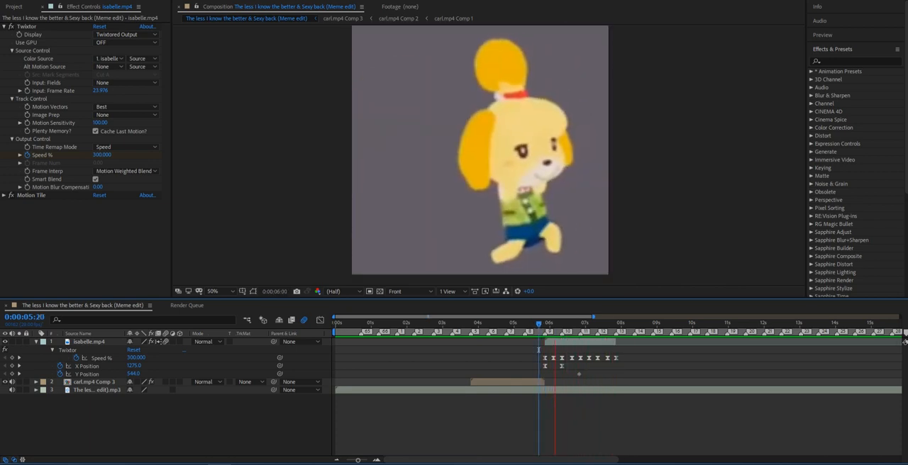
key("space")
left_click(557, 324)
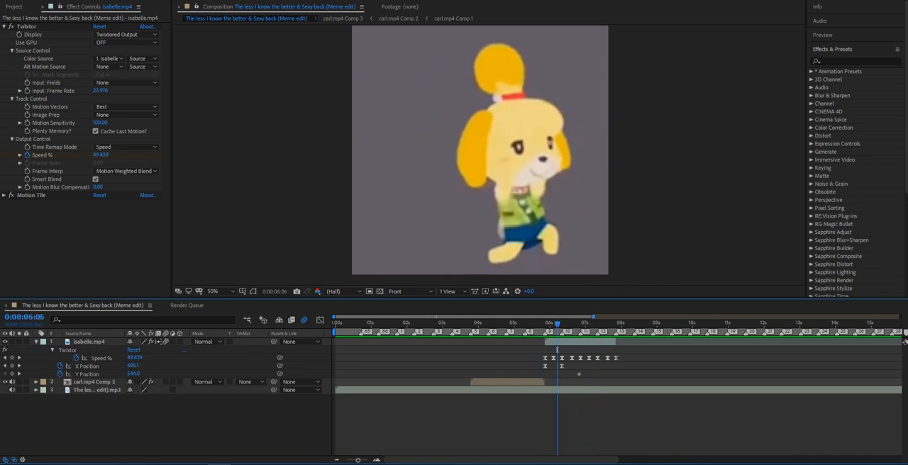
In the Speed graph, lengthen the handles of the 300% keyframes at markers 9 to 13 to flatten the curve's peaks.
left_click(544, 358)
key("shift+F3")
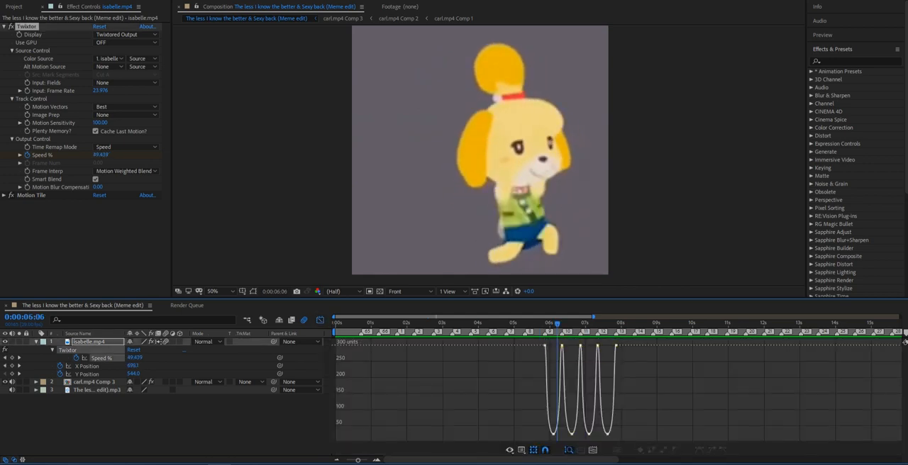
left_click_drag(559, 346, 607, 345)
left_click(580, 345)
left_click(598, 345)
left_click(616, 345)
left_click(545, 346)
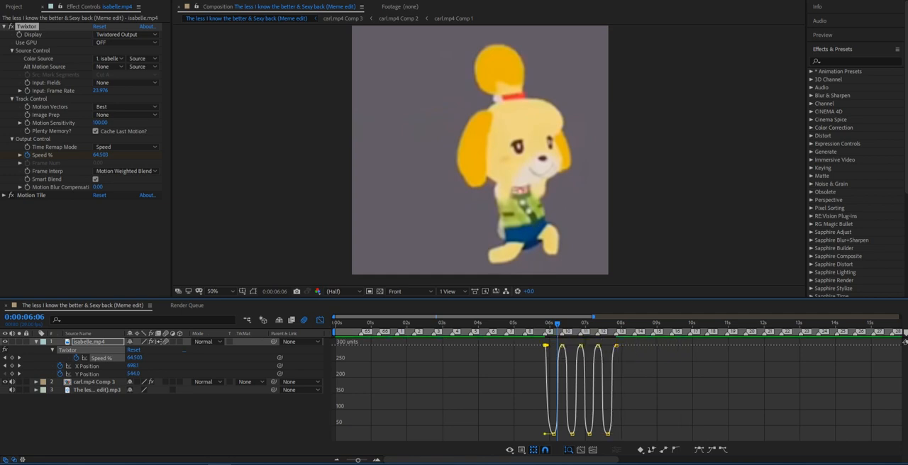
left_click_drag(548, 346, 553, 345)
Play back the adjusted speed ramps on isabelle.mp4 from 0:00:05:21.
left_click(525, 387)
left_click(540, 324)
key("space")
key("space")
key("space")
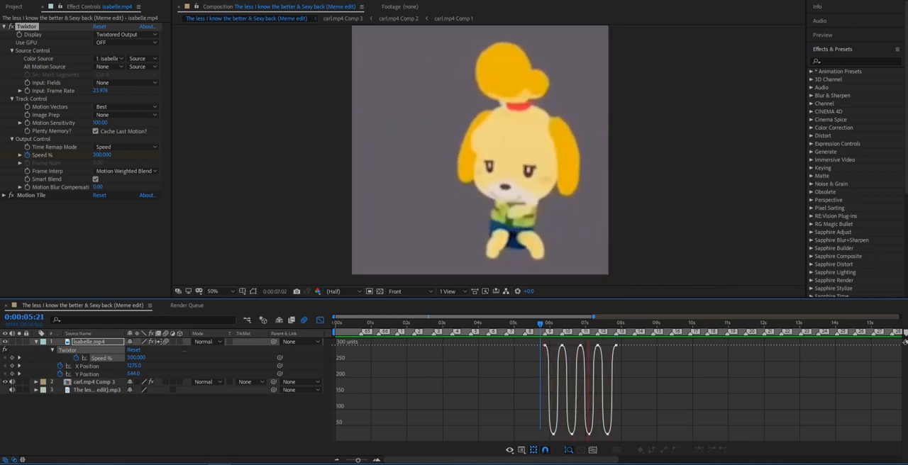
key("space")
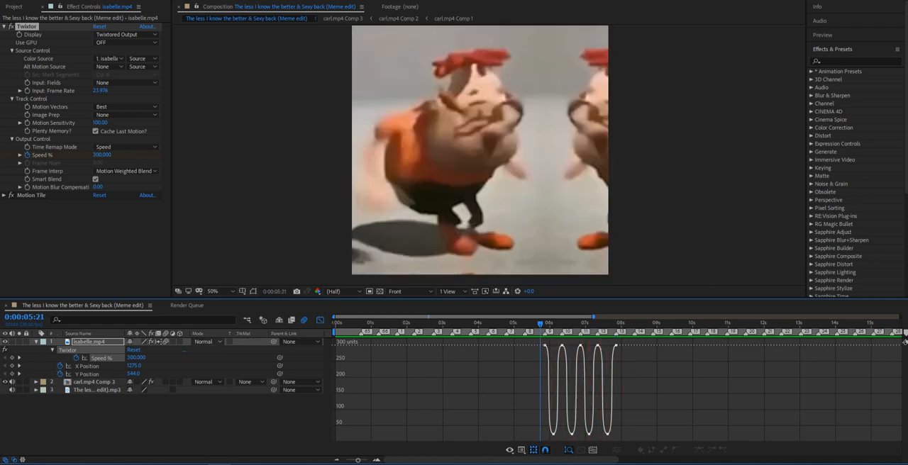
Close the Speed graph, collapse isabelle.mp4's keyframed properties, and play the edit from 0:00:03:18.
left_click(90, 342)
key("ctrl+shift+a")
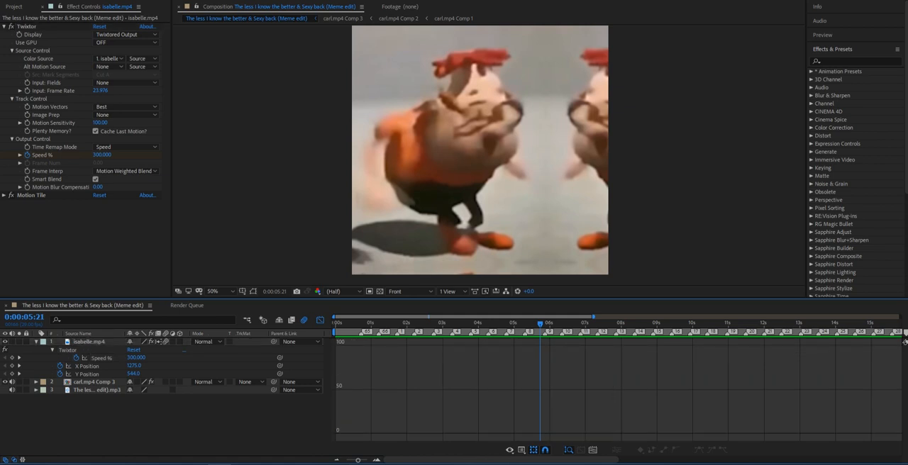
key("shift+F3")
key("u")
left_click_drag(540, 324, 464, 324)
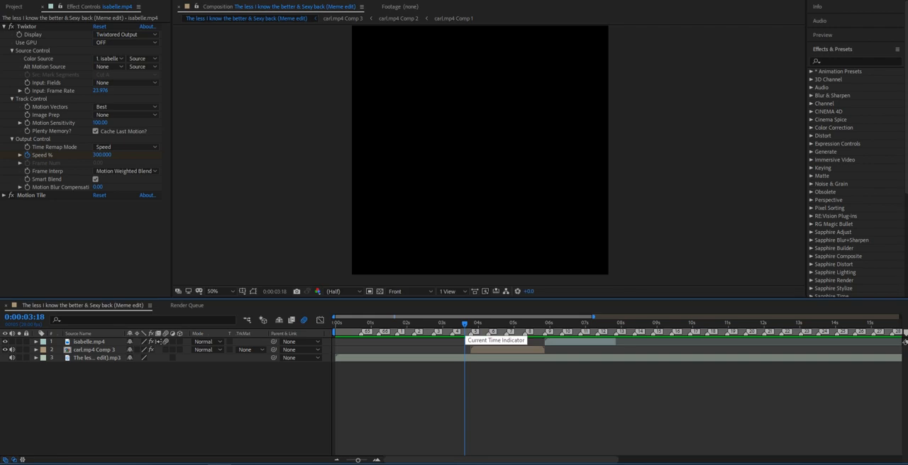
key("space")
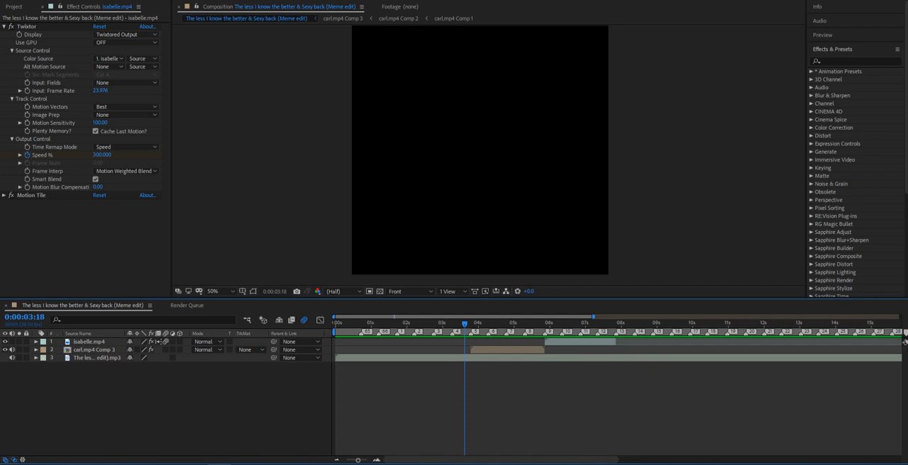
Extend the work area's end past isabelle.mp4 to about 9.5 s, and preview the edit from the start.
left_click_drag(593, 317, 632, 317)
left_click_drag(575, 324, 578, 324)
key("space")
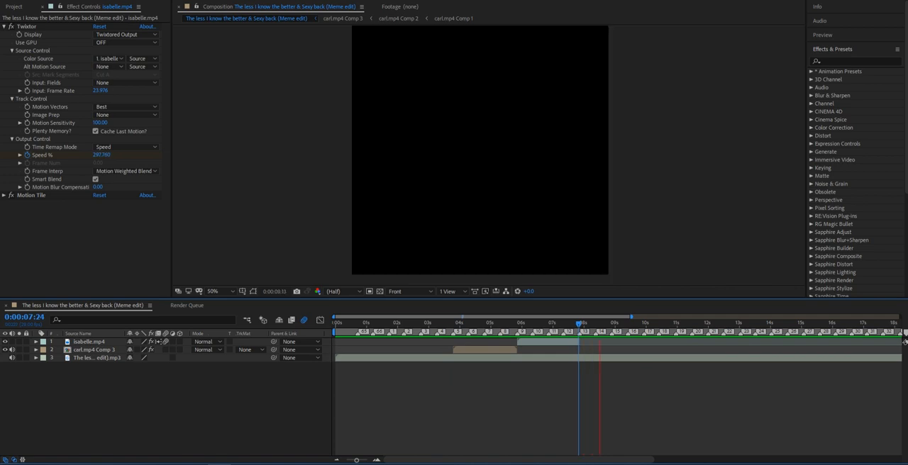
key("space")
left_click_drag(363, 324, 336, 324)
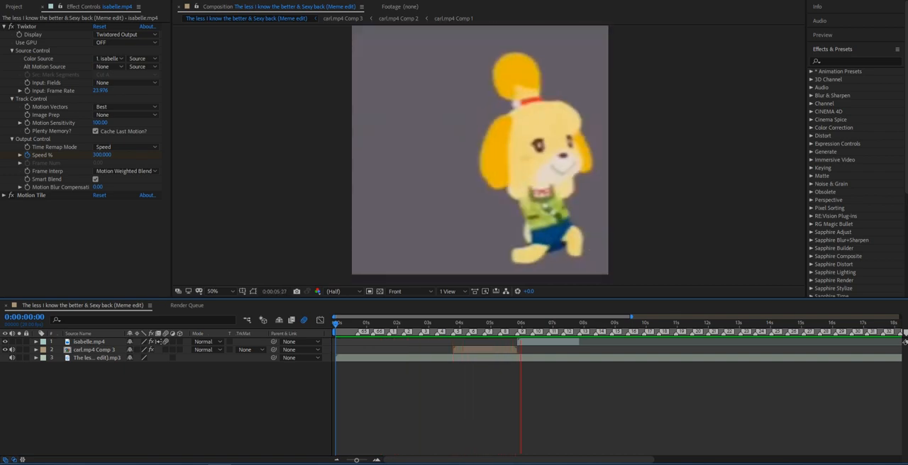
left_click(520, 324)
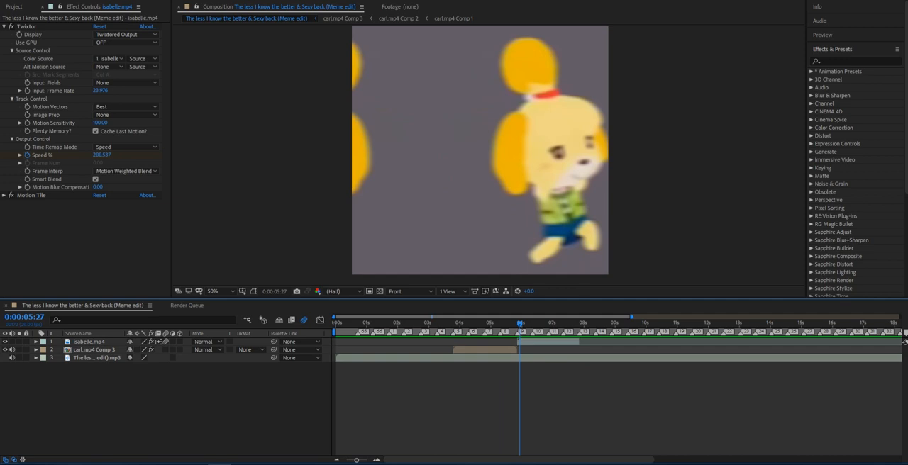
Pre-compose isabelle.mp4 into isabelle.mp4 Comp 1, moving all of its attributes into the new composition.
left_click(478, 324)
left_click(481, 349)
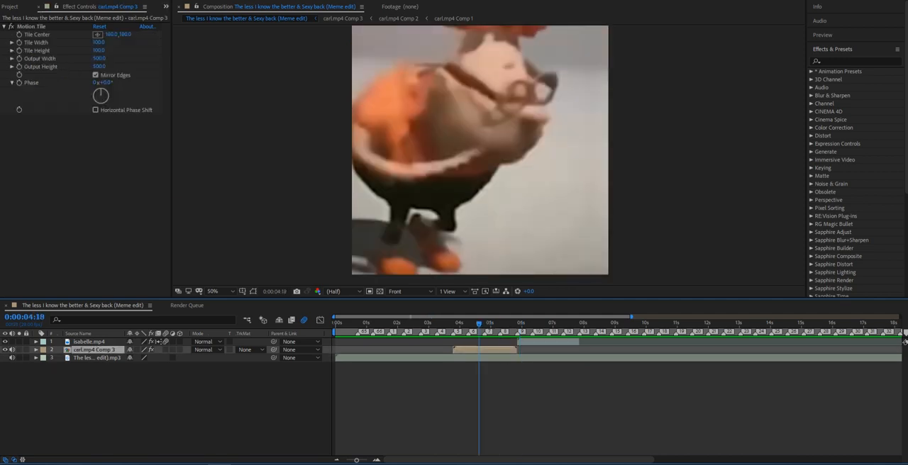
left_click(539, 324)
left_click(542, 341)
left_click(544, 358)
left_click(546, 351)
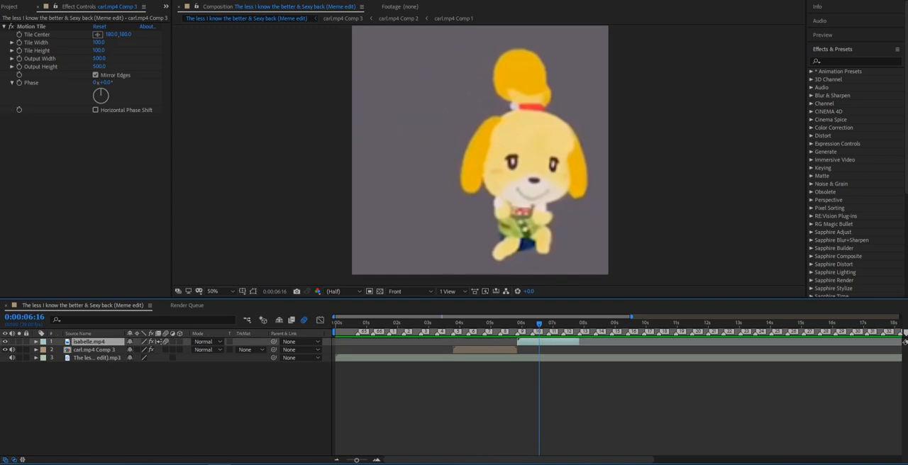
right_click(546, 343)
left_click(582, 302)
left_click(432, 320)
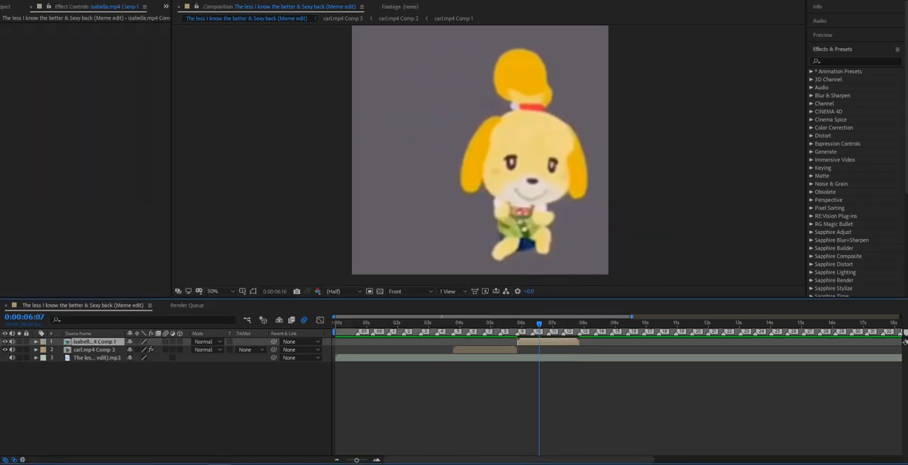
Play isabelle.mp4 Comp 1 from 0:00:05:25, and view the whole edit's timeline around 0:00:06:10.
left_click_drag(539, 324, 518, 324)
key("space")
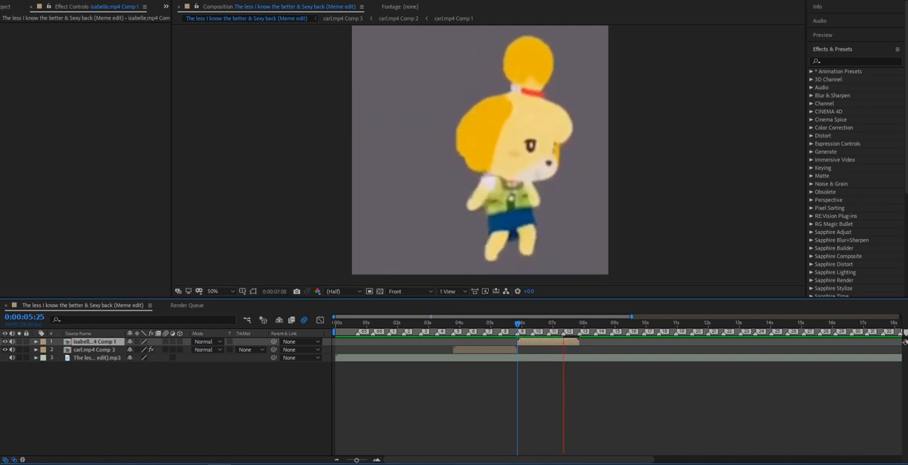
left_click(532, 324)
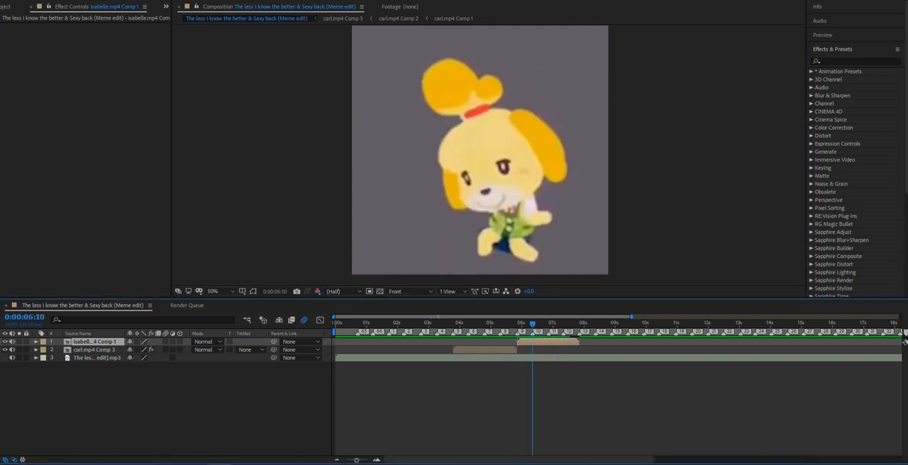
key("minus")
key("minus")
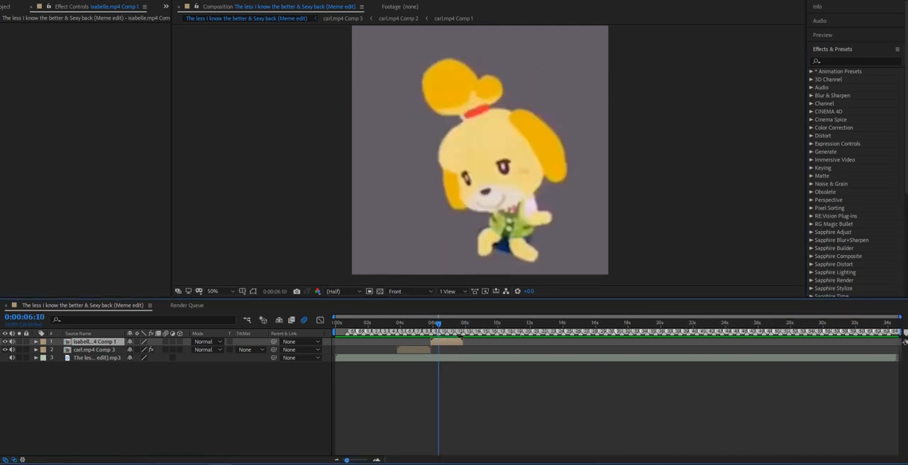